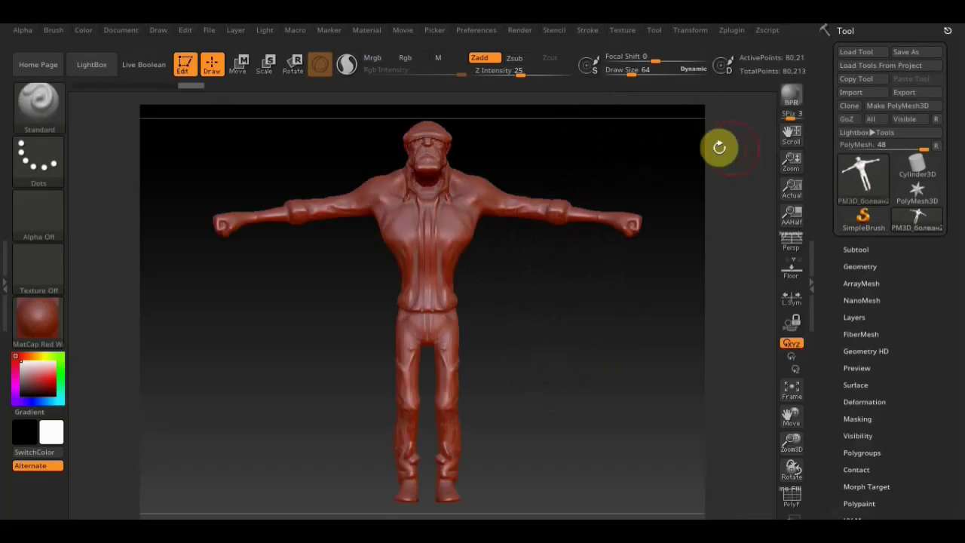
Step: Turn on Rgb colour painting and give the character the white SketchShaded2 material
{"action": "left_click", "coordinate": [407, 60]}
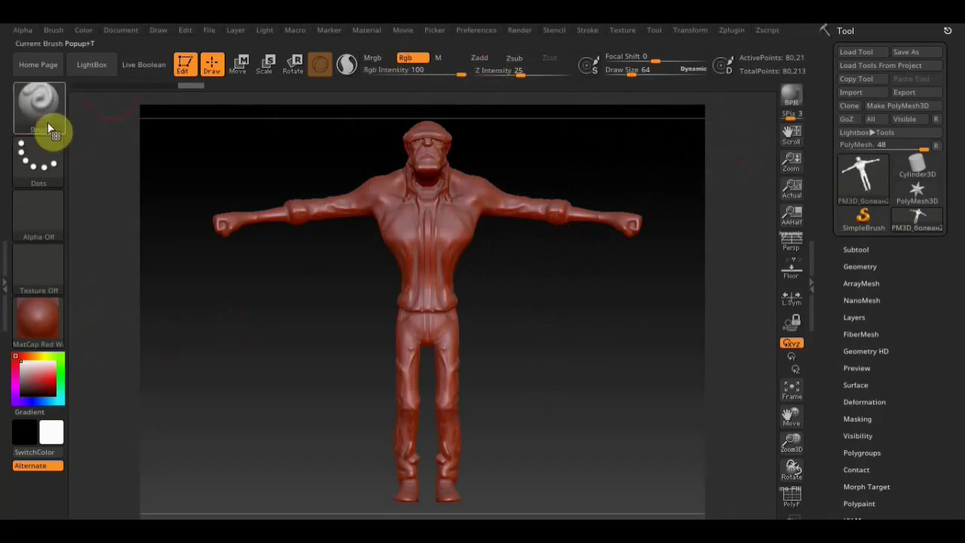
{"action": "left_click", "coordinate": [47, 315]}
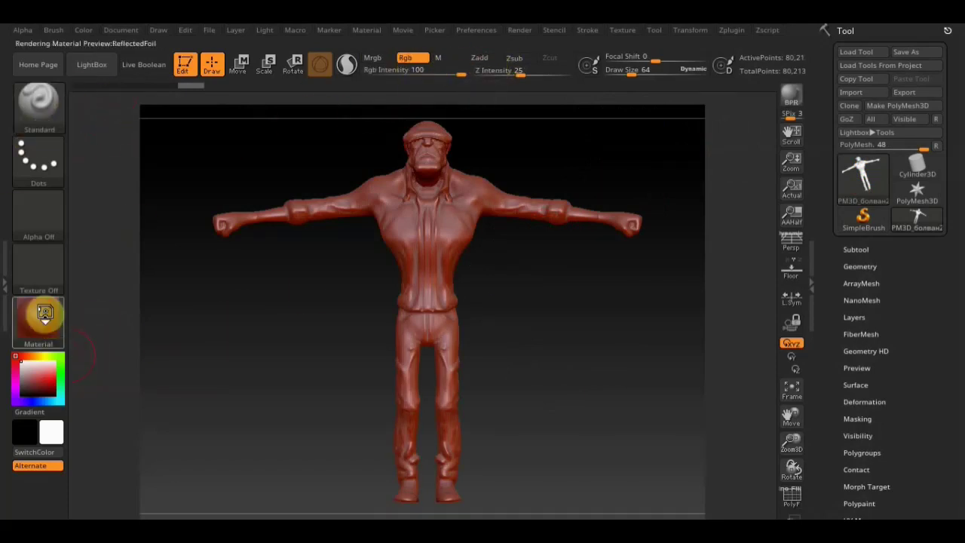
{"action": "left_click", "coordinate": [168, 330]}
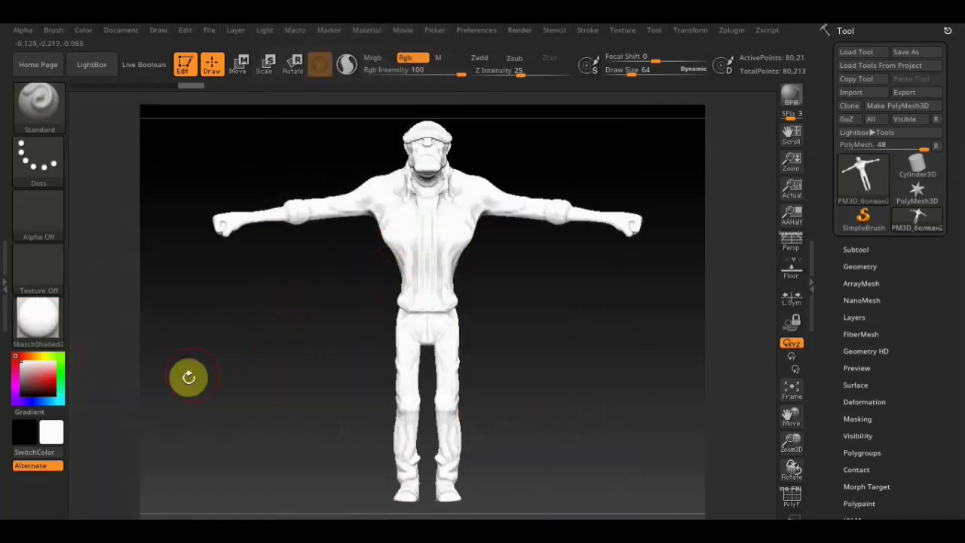
{"action": "left_click", "coordinate": [54, 437]}
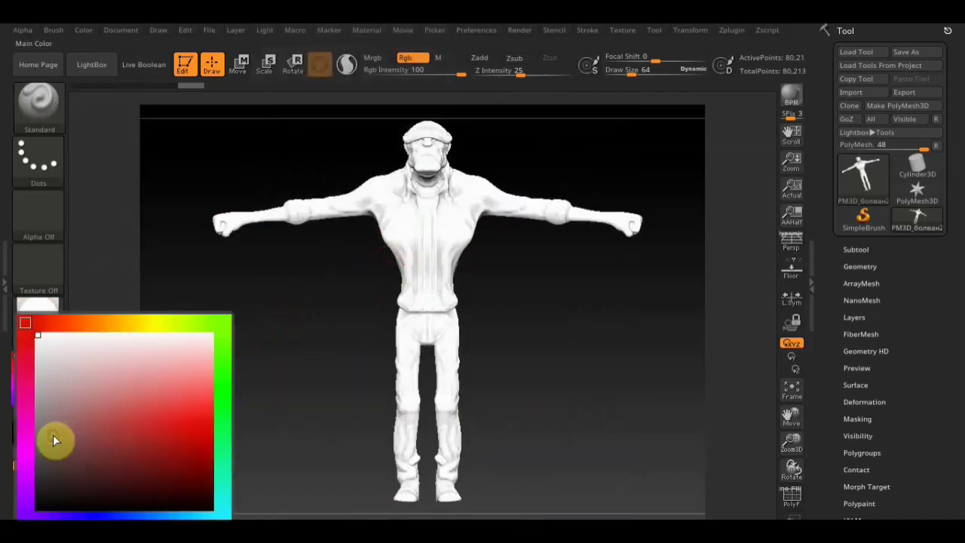
Step: Pick red and paint the chest, shoulders, lower back and waist of the shirt
{"action": "left_click", "coordinate": [193, 424]}
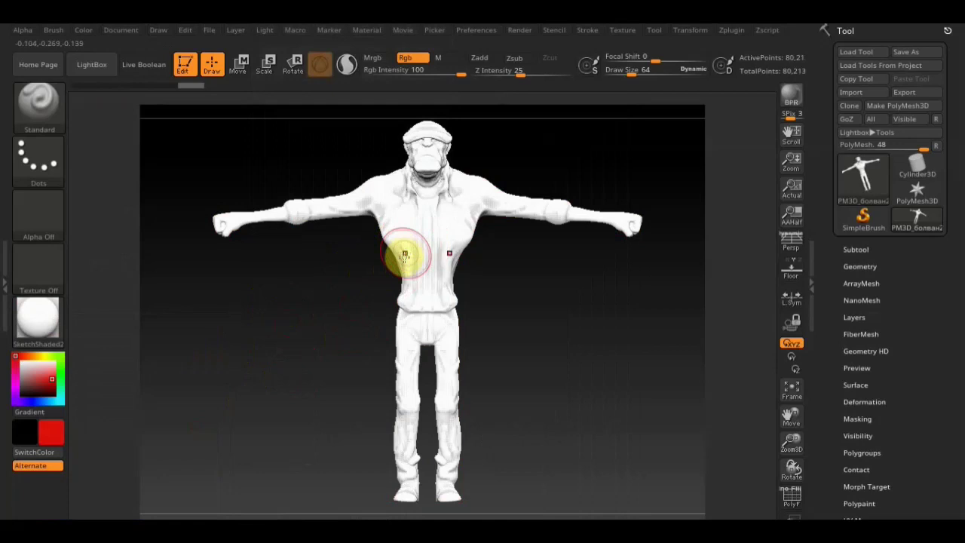
{"action": "mouse_move", "coordinate": [388, 226]}
{"action": "left_mouse_down"}
{"action": "mouse_move", "coordinate": [370, 205]}
{"action": "mouse_move", "coordinate": [416, 209]}
{"action": "mouse_move", "coordinate": [394, 196]}
{"action": "mouse_move", "coordinate": [345, 205]}
{"action": "mouse_move", "coordinate": [328, 224]}
{"action": "mouse_move", "coordinate": [310, 207]}
{"action": "mouse_move", "coordinate": [319, 230]}
{"action": "mouse_move", "coordinate": [416, 252]}
{"action": "mouse_move", "coordinate": [382, 275]}
{"action": "mouse_move", "coordinate": [439, 289]}
{"action": "left_mouse_up"}
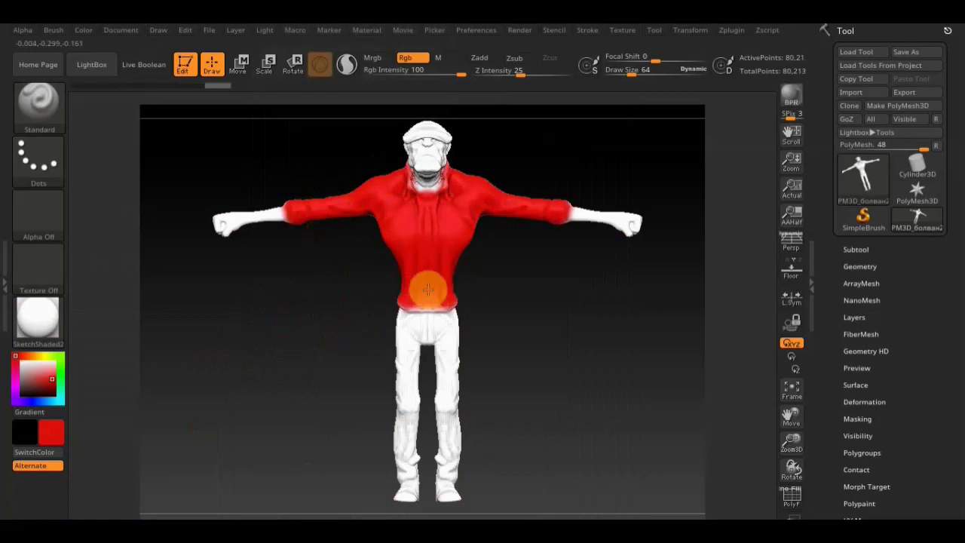
{"action": "left_click_drag", "start_coordinate": [547, 295], "coordinate": [552, 302]}
{"action": "mouse_move", "coordinate": [445, 274]}
{"action": "left_mouse_down"}
{"action": "mouse_move", "coordinate": [395, 282]}
{"action": "mouse_move", "coordinate": [391, 260]}
{"action": "mouse_move", "coordinate": [425, 222]}
{"action": "mouse_move", "coordinate": [390, 173]}
{"action": "mouse_move", "coordinate": [460, 174]}
{"action": "mouse_move", "coordinate": [293, 211]}
{"action": "mouse_move", "coordinate": [489, 221]}
{"action": "left_mouse_up"}
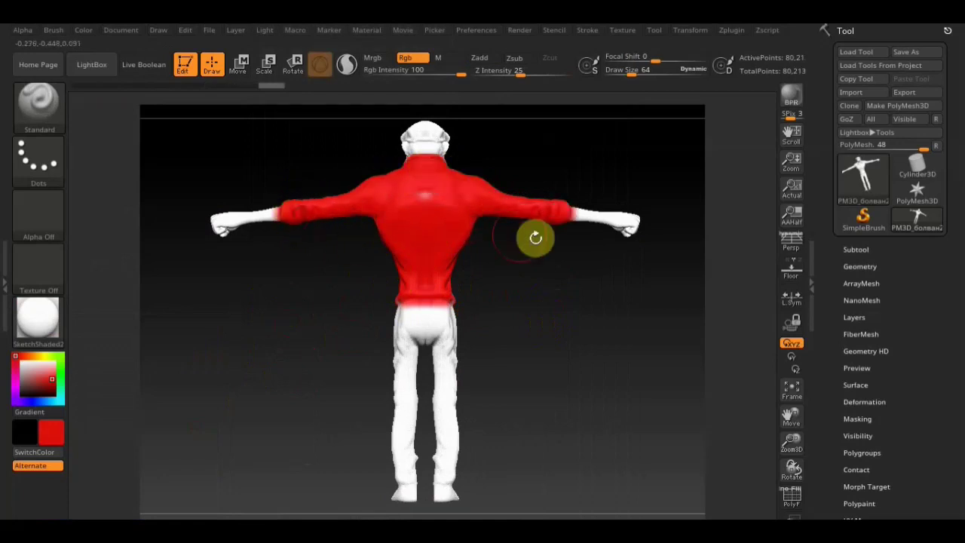
{"action": "mouse_move", "coordinate": [37, 377]}
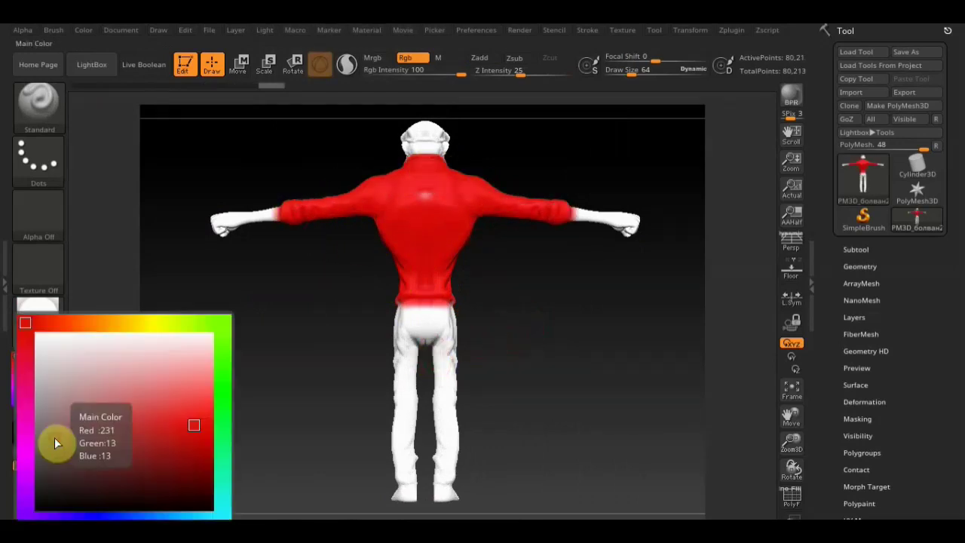
Step: Paint hips and legs blue, then shrink the brush to Draw Size 39 to fill crotch and knees
{"action": "left_click", "coordinate": [113, 514]}
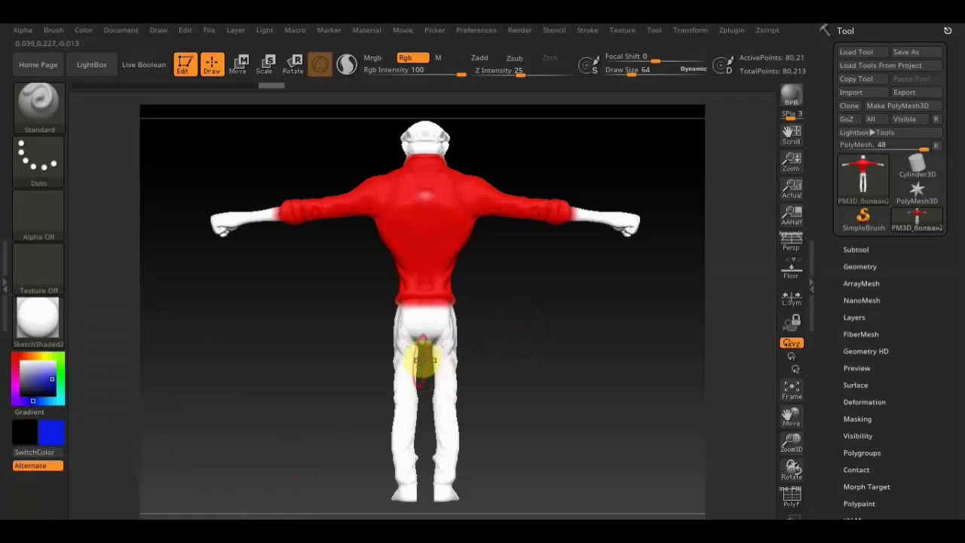
{"action": "mouse_move", "coordinate": [425, 342]}
{"action": "left_mouse_down"}
{"action": "mouse_move", "coordinate": [370, 324]}
{"action": "mouse_move", "coordinate": [440, 381]}
{"action": "mouse_move", "coordinate": [349, 387]}
{"action": "left_mouse_up"}
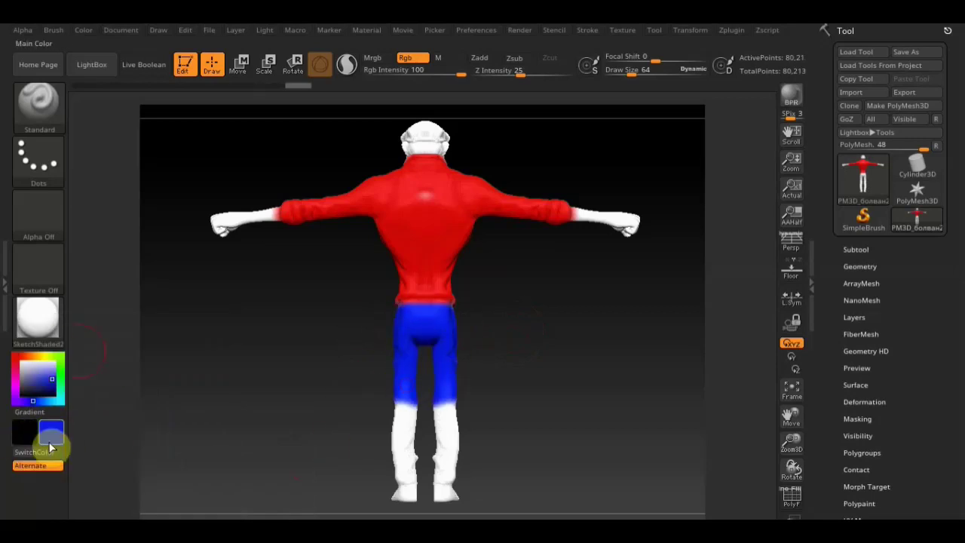
{"action": "mouse_move", "coordinate": [278, 439]}
{"action": "left_mouse_down"}
{"action": "mouse_move", "coordinate": [430, 405]}
{"action": "mouse_move", "coordinate": [433, 437]}
{"action": "mouse_move", "coordinate": [400, 452]}
{"action": "mouse_move", "coordinate": [424, 463]}
{"action": "left_mouse_up"}
{"action": "mouse_move", "coordinate": [626, 70]}
{"action": "left_mouse_down"}
{"action": "mouse_move", "coordinate": [661, 78]}
{"action": "mouse_move", "coordinate": [622, 83]}
{"action": "left_mouse_up"}
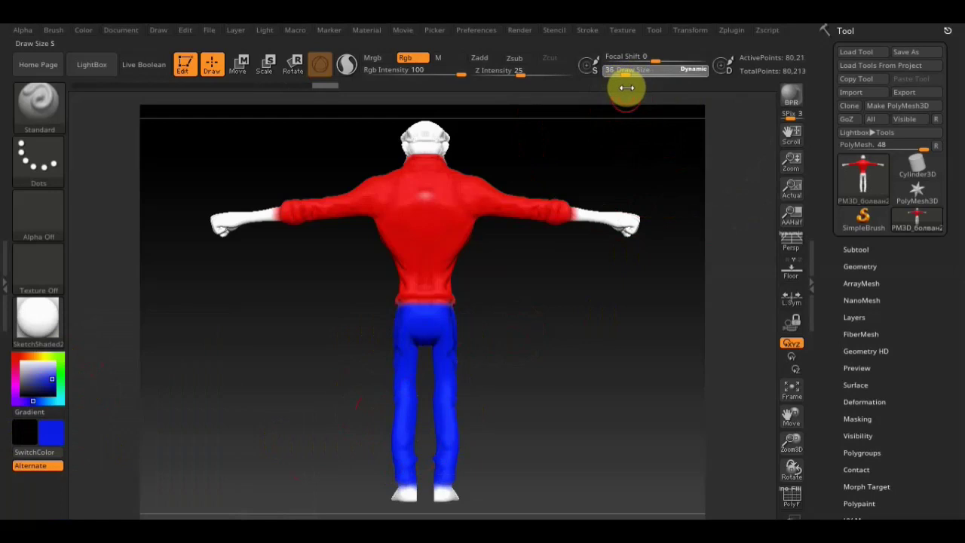
{"action": "mouse_move", "coordinate": [536, 312]}
{"action": "left_mouse_down", "text": "shift"}
{"action": "mouse_move", "coordinate": [588, 340]}
{"action": "mouse_move", "coordinate": [595, 327]}
{"action": "mouse_move", "coordinate": [590, 349]}
{"action": "left_mouse_up", "text": "shift"}
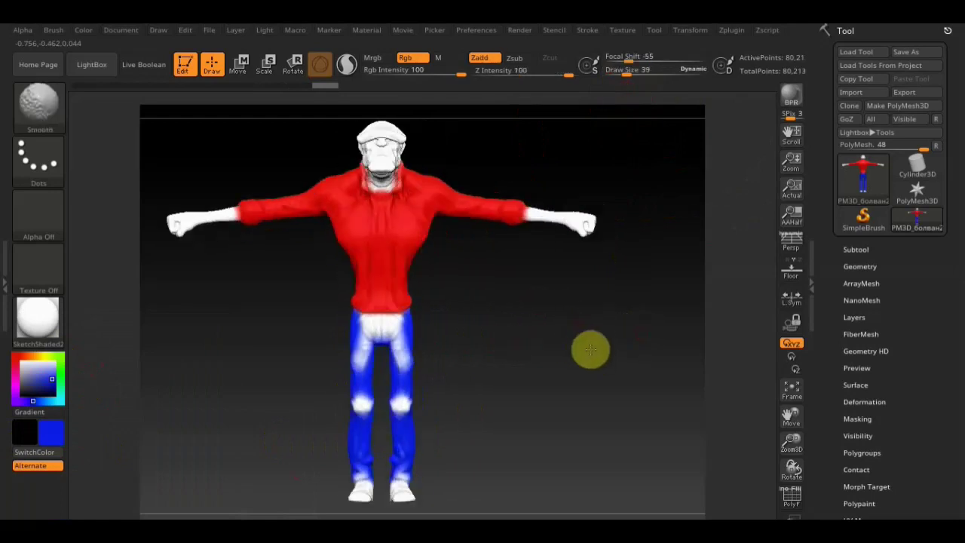
{"action": "mouse_move", "coordinate": [382, 359]}
{"action": "left_mouse_down"}
{"action": "mouse_move", "coordinate": [379, 387]}
{"action": "mouse_move", "coordinate": [357, 324]}
{"action": "mouse_move", "coordinate": [325, 384]}
{"action": "mouse_move", "coordinate": [344, 412]}
{"action": "mouse_move", "coordinate": [422, 452]}
{"action": "mouse_move", "coordinate": [344, 469]}
{"action": "left_mouse_up"}
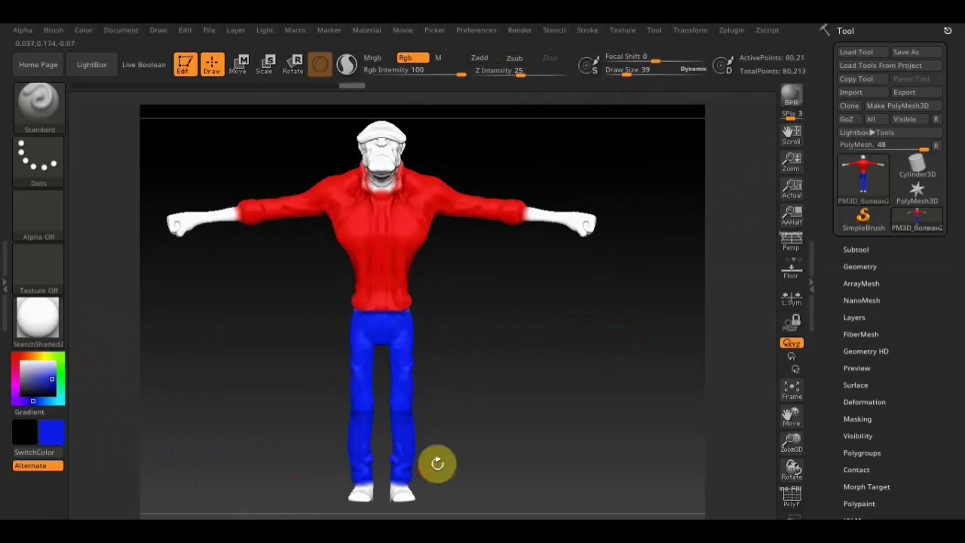
Step: Switch the paint colour to black and paint the shoes, checking the model from side and back
{"action": "left_click", "coordinate": [507, 384]}
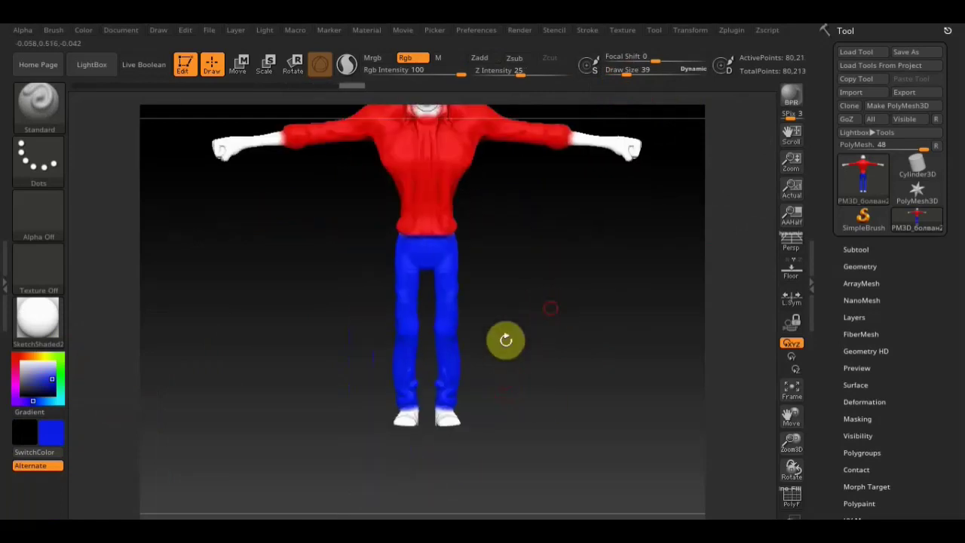
{"action": "left_click", "coordinate": [34, 445]}
{"action": "left_click_drag", "start_coordinate": [410, 409], "coordinate": [421, 405]}
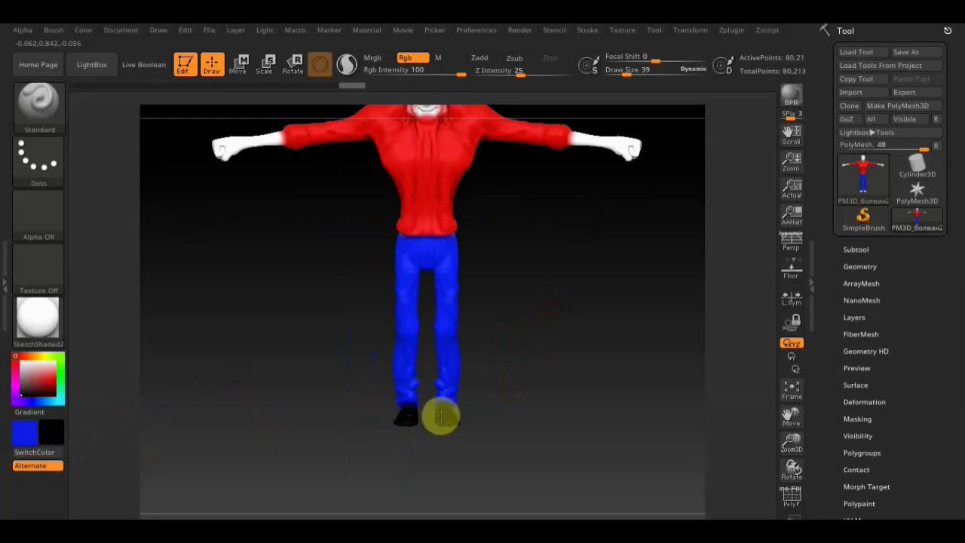
{"action": "left_click_drag", "start_coordinate": [547, 416], "coordinate": [415, 420]}
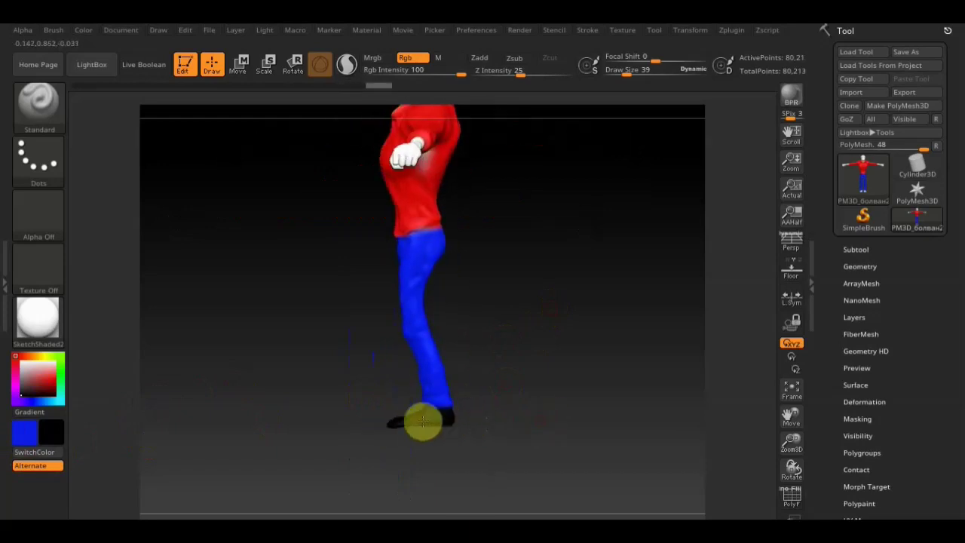
{"action": "left_click_drag", "start_coordinate": [472, 435], "coordinate": [462, 420]}
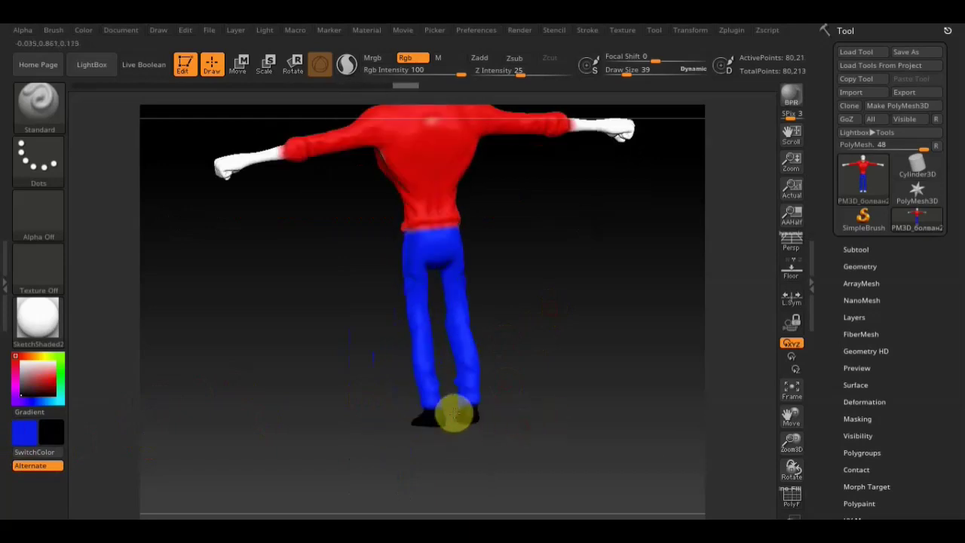
{"action": "mouse_move", "coordinate": [519, 429]}
{"action": "left_mouse_down"}
{"action": "mouse_move", "coordinate": [528, 394]}
{"action": "mouse_move", "coordinate": [519, 352]}
{"action": "left_mouse_up"}
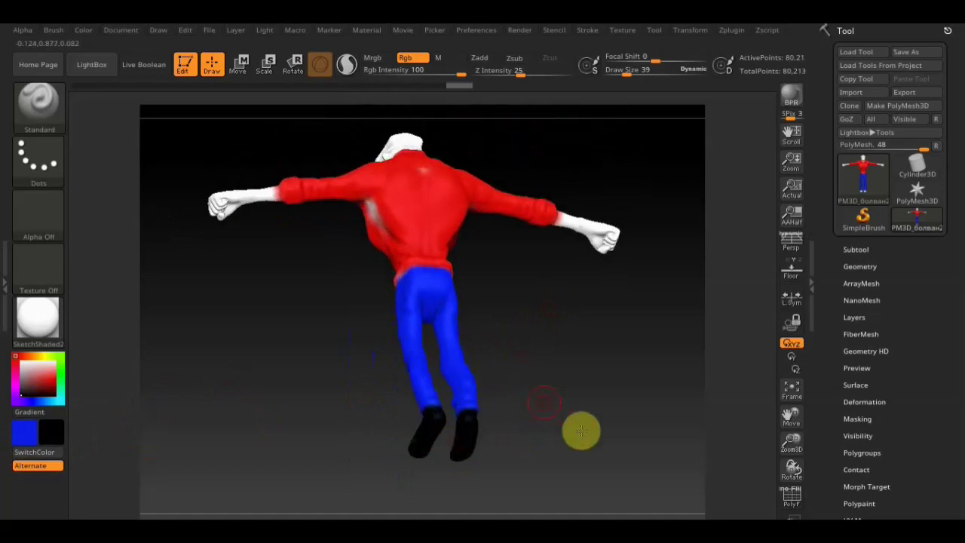
Step: In a straight side view, sample the shirt red and cover the white blotch on the torso
{"action": "left_click_drag", "start_coordinate": [568, 425], "coordinate": [390, 244]}
{"action": "key", "text": "shift"}
{"action": "mouse_move", "coordinate": [462, 249]}
{"action": "left_mouse_down", "text": "shift"}
{"action": "mouse_move", "coordinate": [496, 241]}
{"action": "mouse_move", "coordinate": [503, 306]}
{"action": "mouse_move", "coordinate": [487, 276]}
{"action": "left_mouse_up", "text": "shift"}
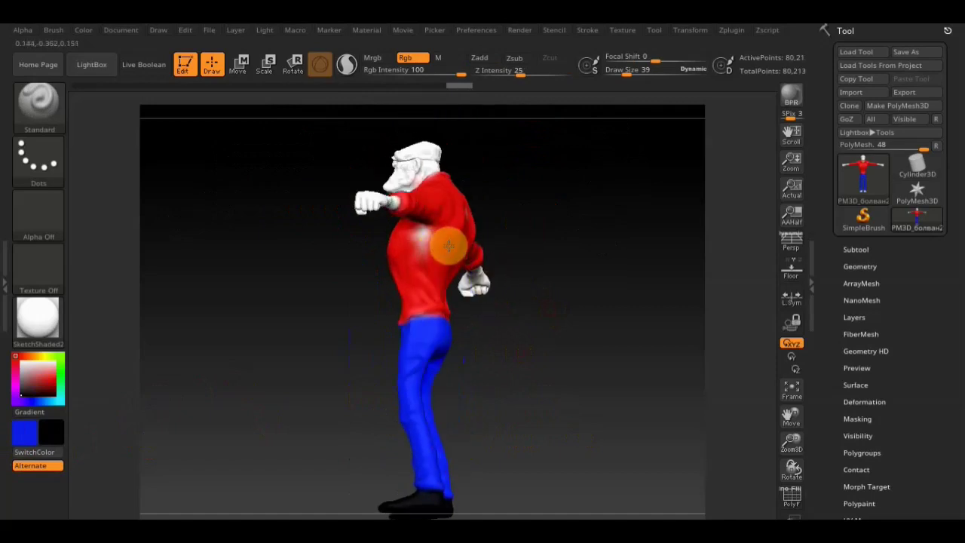
{"action": "key", "text": "c"}
{"action": "left_click_drag", "start_coordinate": [422, 238], "coordinate": [419, 243]}
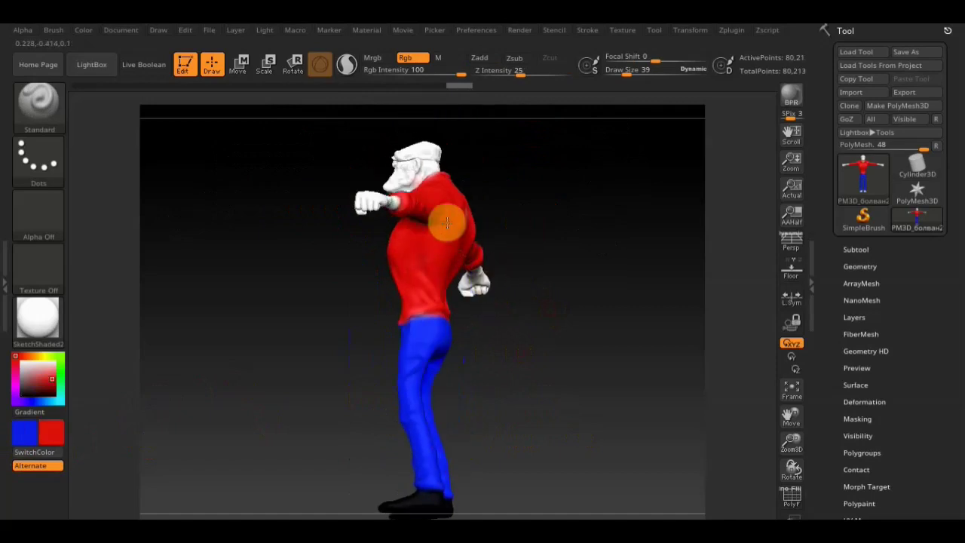
{"action": "mouse_move", "coordinate": [566, 241]}
{"action": "left_mouse_down"}
{"action": "mouse_move", "coordinate": [623, 257]}
{"action": "mouse_move", "coordinate": [529, 298]}
{"action": "mouse_move", "coordinate": [571, 340]}
{"action": "left_mouse_up"}
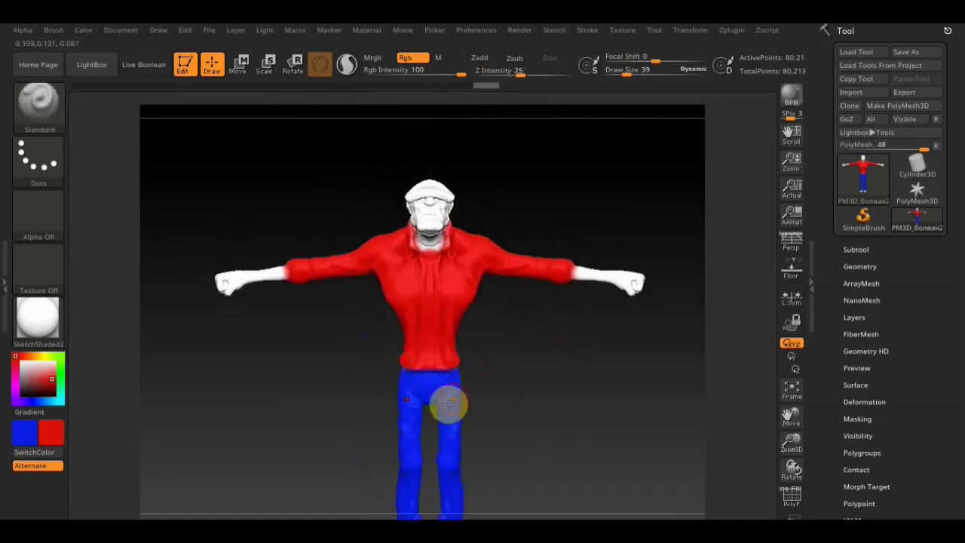
{"action": "left_click", "coordinate": [413, 412]}
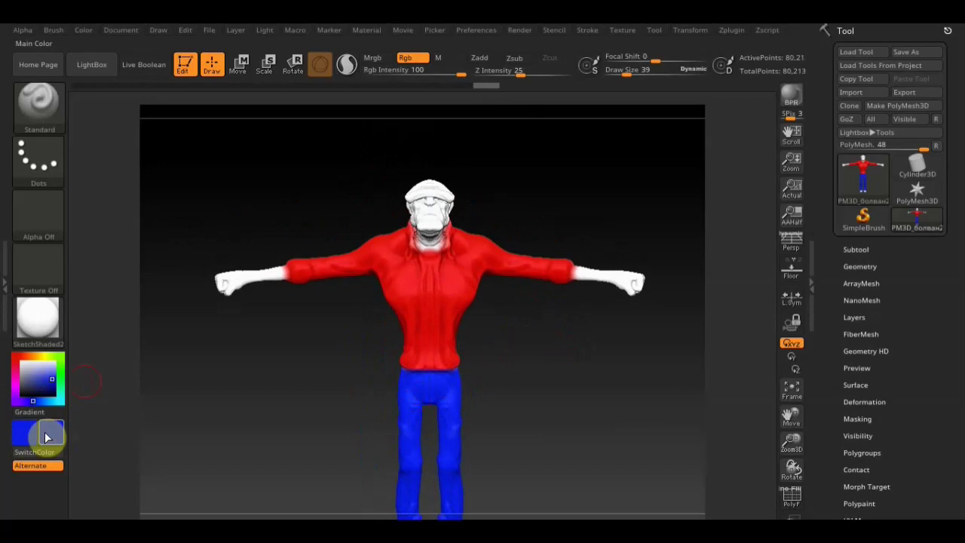
Step: Paint the cap blue from above, then return the model to a straight front view
{"action": "mouse_move", "coordinate": [534, 186]}
{"action": "left_mouse_down"}
{"action": "mouse_move", "coordinate": [530, 276]}
{"action": "mouse_move", "coordinate": [402, 231]}
{"action": "mouse_move", "coordinate": [412, 253]}
{"action": "left_mouse_up"}
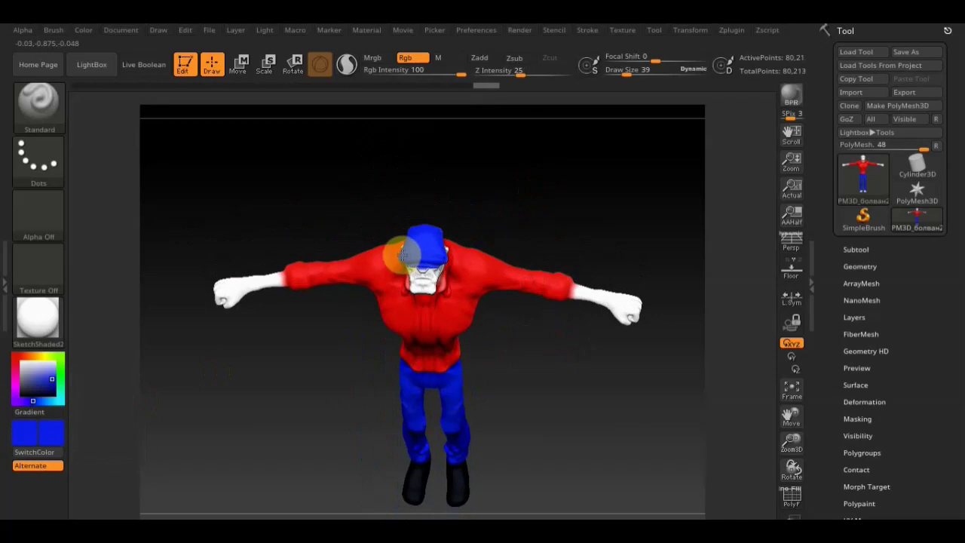
{"action": "mouse_move", "coordinate": [530, 206]}
{"action": "left_mouse_down"}
{"action": "mouse_move", "coordinate": [457, 229]}
{"action": "mouse_move", "coordinate": [505, 302]}
{"action": "mouse_move", "coordinate": [447, 251]}
{"action": "left_mouse_up"}
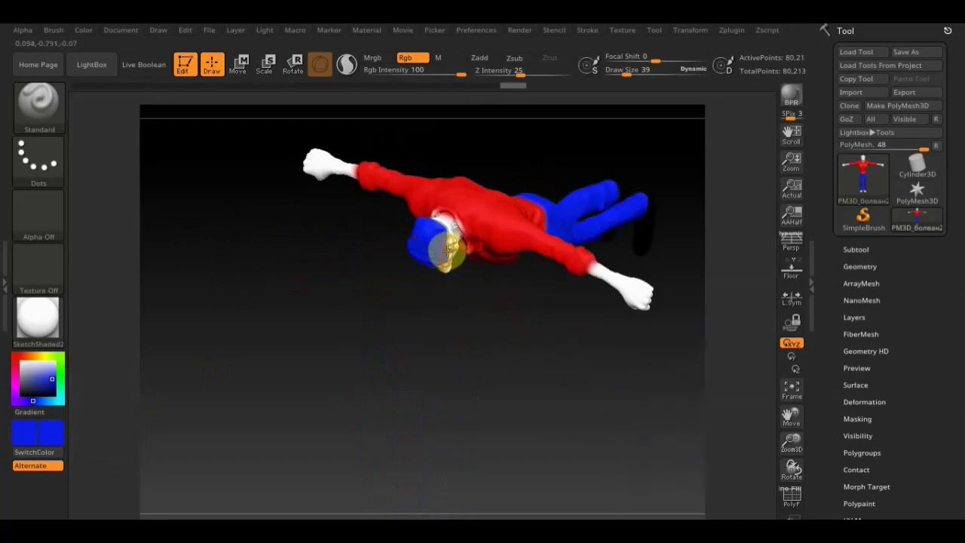
{"action": "left_click_drag", "start_coordinate": [521, 205], "coordinate": [560, 75], "text": "shift"}
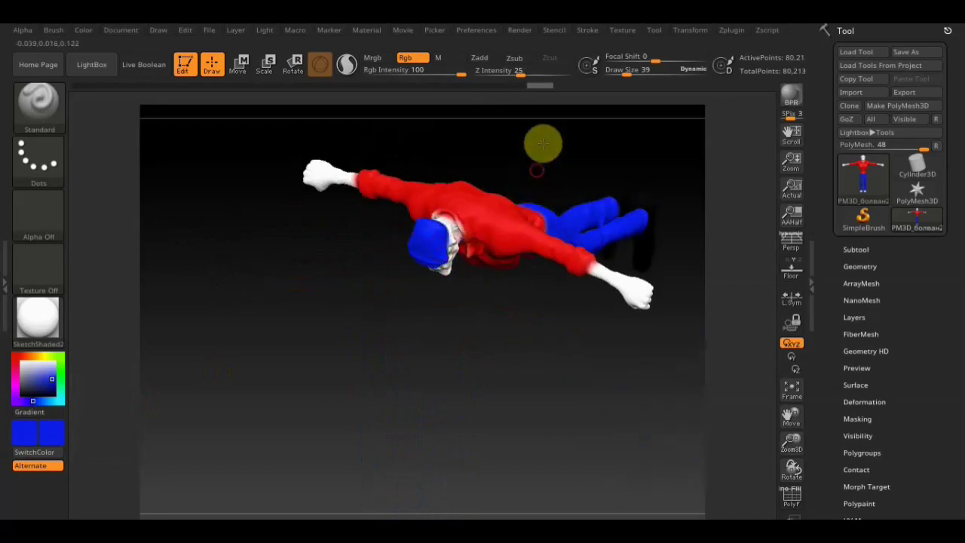
{"action": "mouse_move", "coordinate": [618, 417]}
{"action": "left_mouse_down", "text": "shift"}
{"action": "mouse_move", "coordinate": [616, 453]}
{"action": "mouse_move", "coordinate": [538, 366]}
{"action": "mouse_move", "coordinate": [545, 208]}
{"action": "left_mouse_up", "text": "shift"}
{"action": "mouse_move", "coordinate": [545, 249]}
{"action": "left_mouse_down", "text": "shift"}
{"action": "mouse_move", "coordinate": [521, 204]}
{"action": "mouse_move", "coordinate": [547, 237]}
{"action": "mouse_move", "coordinate": [567, 198]}
{"action": "mouse_move", "coordinate": [532, 216]}
{"action": "left_mouse_up", "text": "shift"}
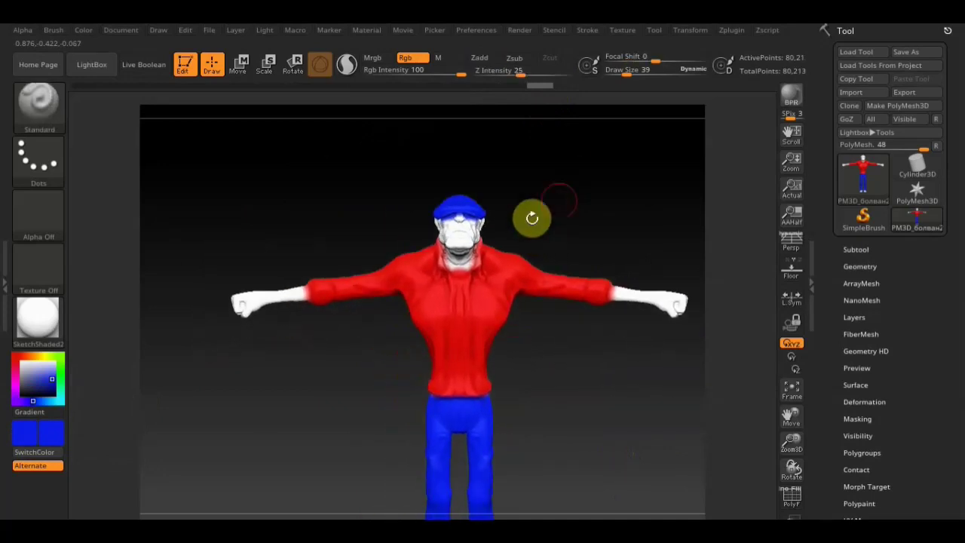
Step: Pick a light orange-tan and paint the face, neck and hands, then inspect the back
{"action": "left_click", "coordinate": [65, 431]}
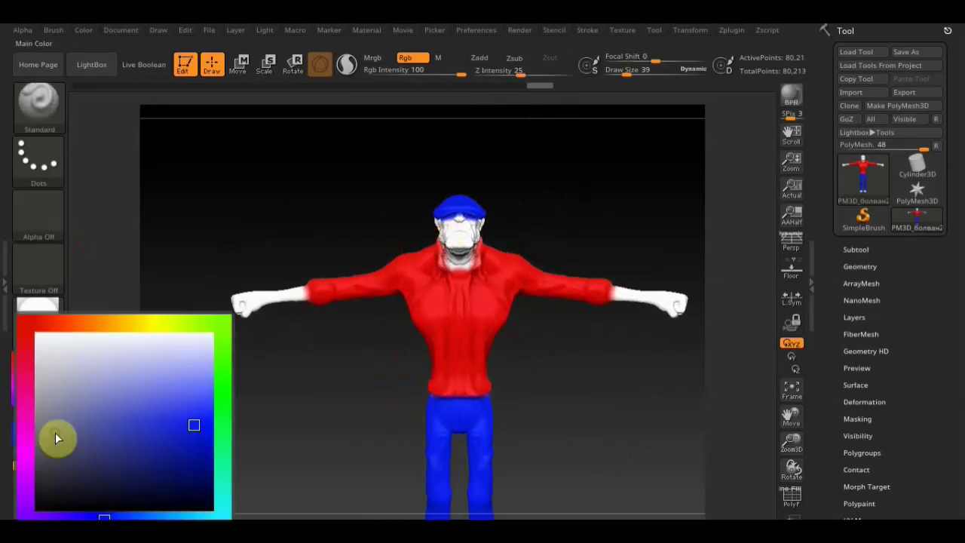
{"action": "left_click", "coordinate": [102, 322]}
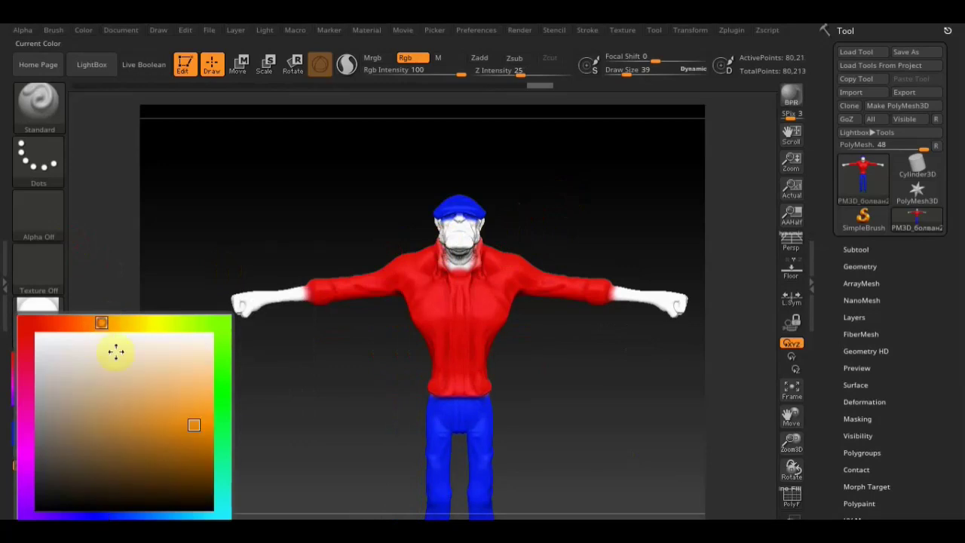
{"action": "left_click", "coordinate": [154, 408]}
{"action": "mouse_move", "coordinate": [459, 229]}
{"action": "left_mouse_down"}
{"action": "mouse_move", "coordinate": [450, 249]}
{"action": "mouse_move", "coordinate": [431, 216]}
{"action": "left_mouse_up"}
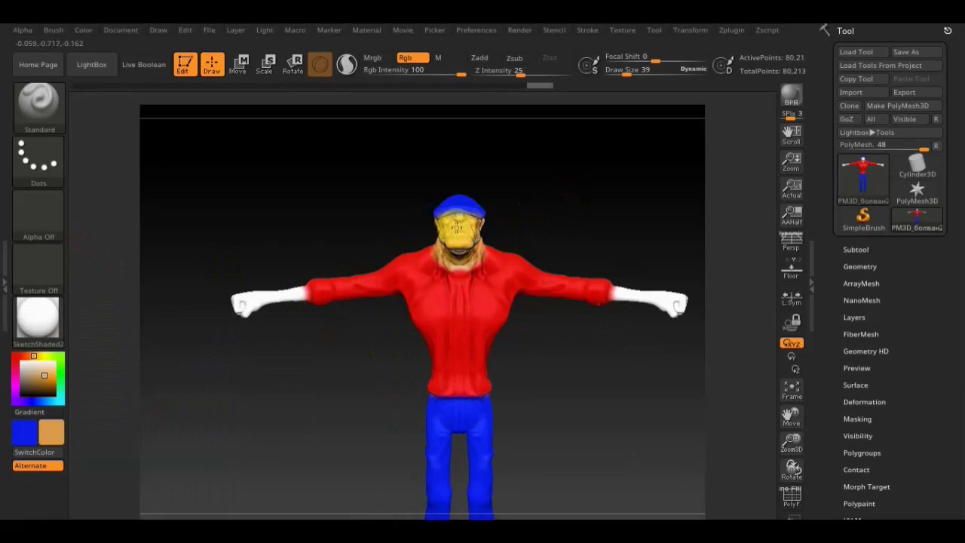
{"action": "mouse_move", "coordinate": [295, 287]}
{"action": "left_mouse_down"}
{"action": "mouse_move", "coordinate": [269, 308]}
{"action": "mouse_move", "coordinate": [360, 394]}
{"action": "mouse_move", "coordinate": [373, 335]}
{"action": "mouse_move", "coordinate": [300, 323]}
{"action": "left_mouse_up"}
{"action": "mouse_move", "coordinate": [429, 330]}
{"action": "left_mouse_down"}
{"action": "mouse_move", "coordinate": [444, 340]}
{"action": "mouse_move", "coordinate": [428, 337]}
{"action": "mouse_move", "coordinate": [425, 355]}
{"action": "mouse_move", "coordinate": [548, 340]}
{"action": "mouse_move", "coordinate": [472, 267]}
{"action": "mouse_move", "coordinate": [372, 219]}
{"action": "left_mouse_up"}
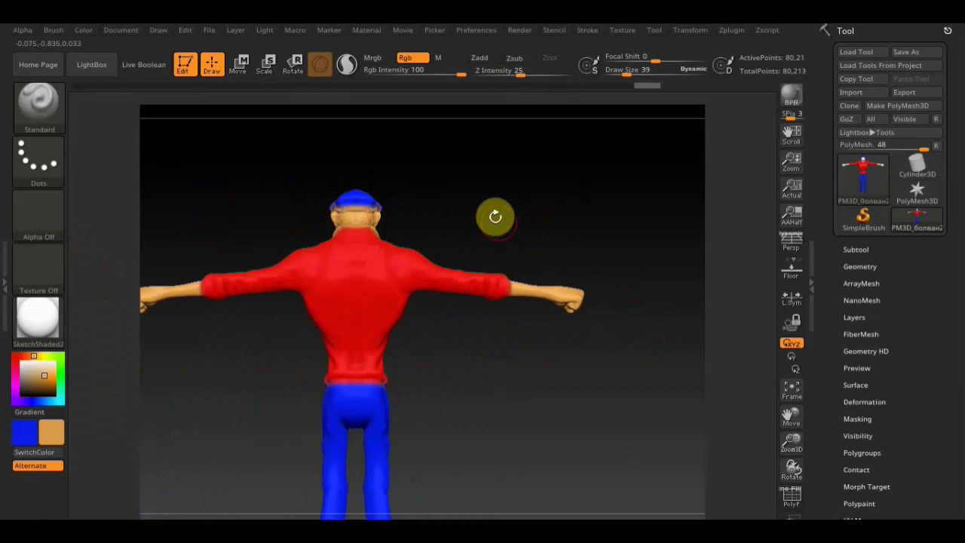
{"action": "mouse_move", "coordinate": [482, 191]}
{"action": "left_mouse_down", "text": "alt"}
{"action": "mouse_move", "coordinate": [491, 265]}
{"action": "mouse_move", "coordinate": [400, 325]}
{"action": "left_mouse_up", "text": "alt"}
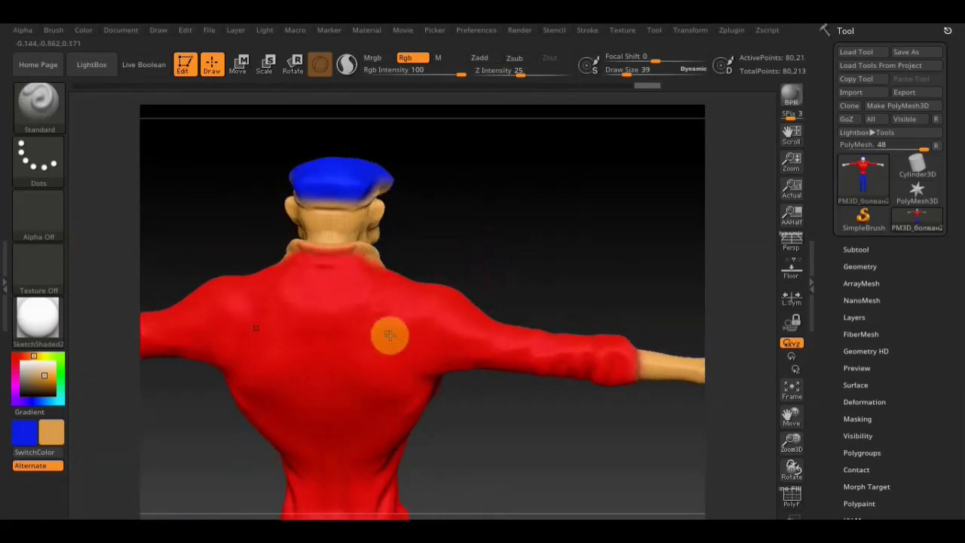
Step: Sample colours with C to repaint the collar red and the cap's lower band blue
{"action": "key", "text": "c"}
{"action": "left_click_drag", "start_coordinate": [377, 264], "coordinate": [322, 262]}
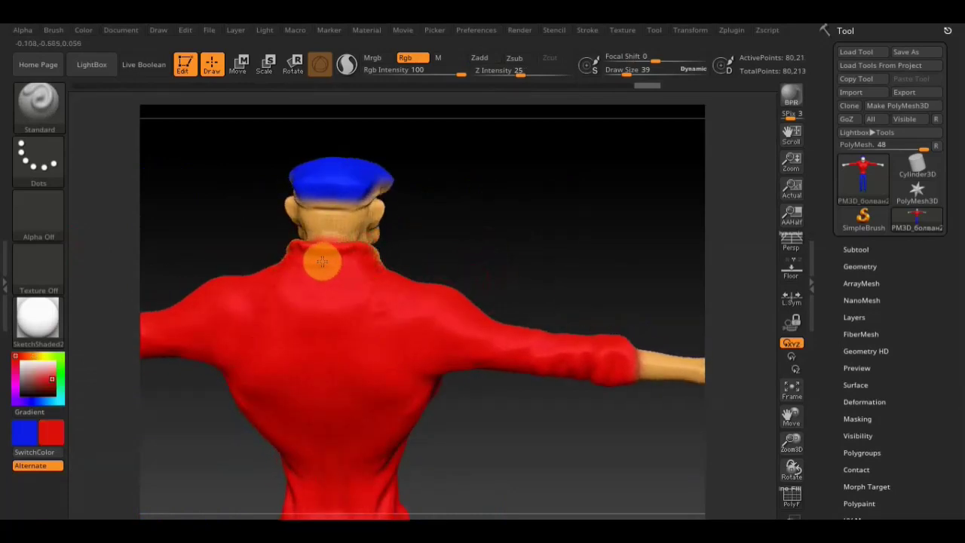
{"action": "key", "text": "c"}
{"action": "mouse_move", "coordinate": [346, 190]}
{"action": "left_mouse_down"}
{"action": "mouse_move", "coordinate": [366, 173]}
{"action": "mouse_move", "coordinate": [383, 176]}
{"action": "mouse_move", "coordinate": [324, 188]}
{"action": "left_mouse_up"}
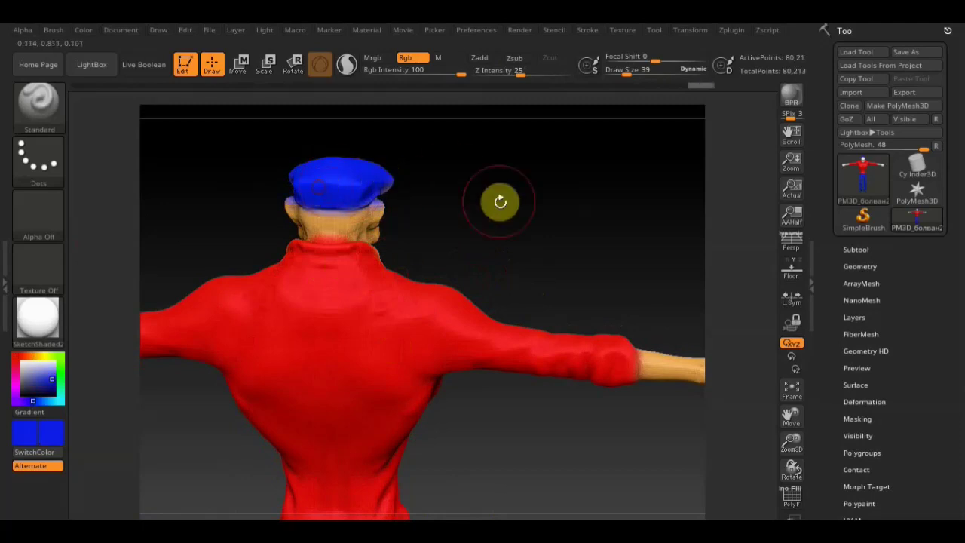
Step: Cover the remaining beige patches on the collar with the shirt red
{"action": "mouse_move", "coordinate": [500, 202]}
{"action": "left_mouse_down"}
{"action": "mouse_move", "coordinate": [417, 235]}
{"action": "mouse_move", "coordinate": [417, 257]}
{"action": "left_mouse_up"}
{"action": "key", "text": "c"}
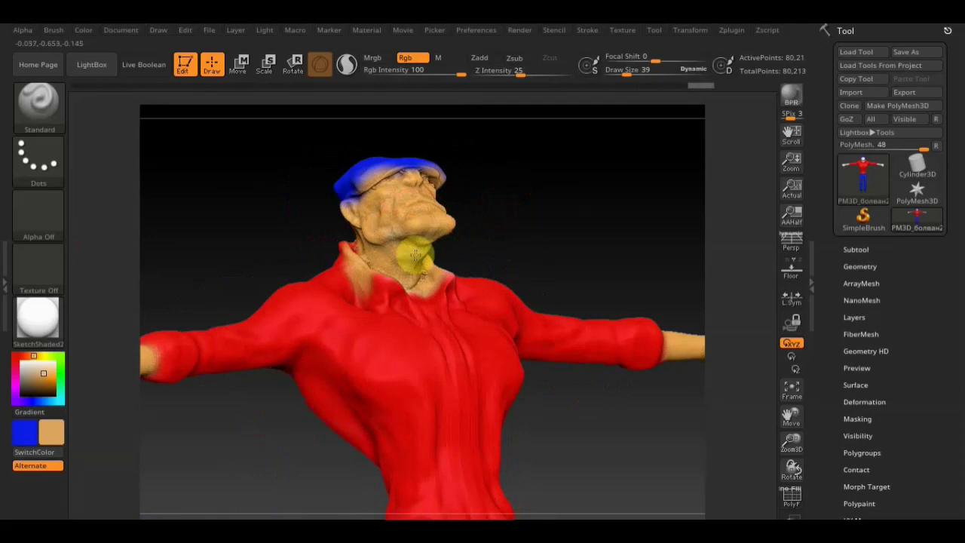
{"action": "key", "text": "c"}
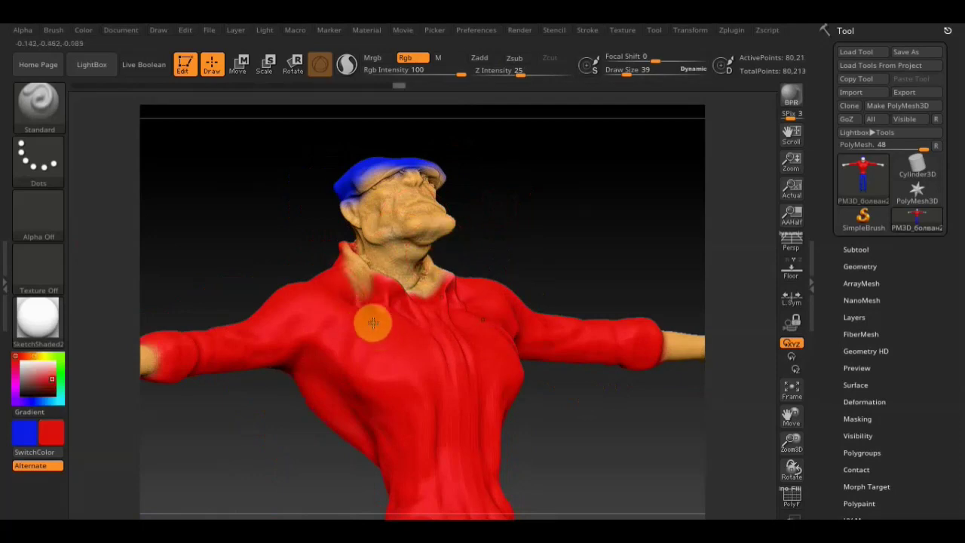
{"action": "left_click_drag", "start_coordinate": [375, 300], "coordinate": [324, 258]}
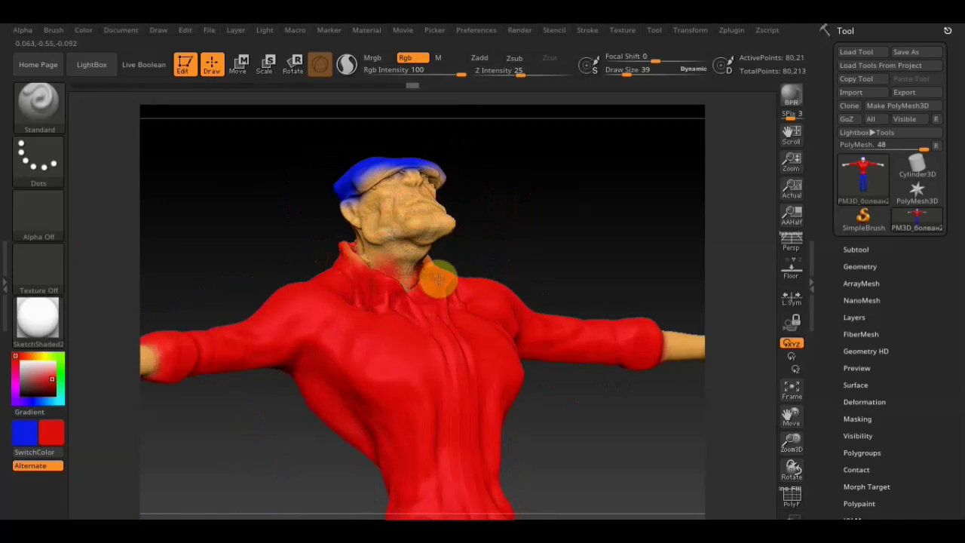
{"action": "left_click_drag", "start_coordinate": [539, 259], "coordinate": [494, 296]}
{"action": "right_click_drag", "start_coordinate": [494, 296], "coordinate": [528, 241]}
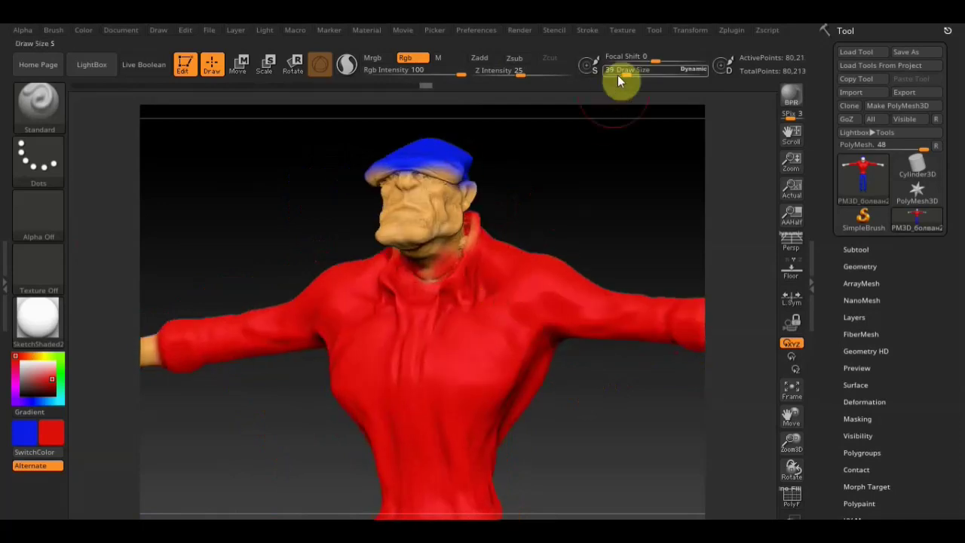
Step: Shrink the brush to 8 for skin touch-ups, then enlarge it and paint the cap's tan spot blue
{"action": "left_click_drag", "start_coordinate": [627, 74], "coordinate": [615, 73]}
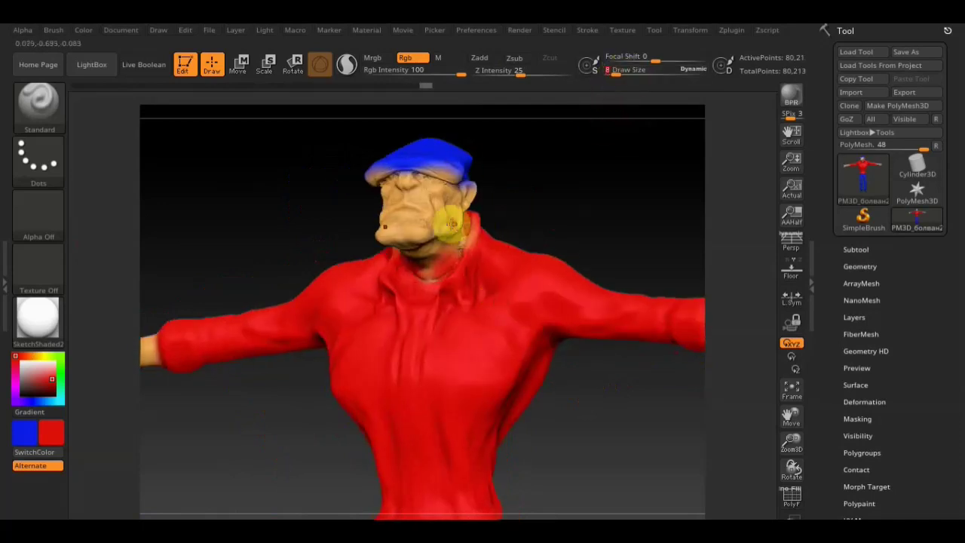
{"action": "key", "text": "c"}
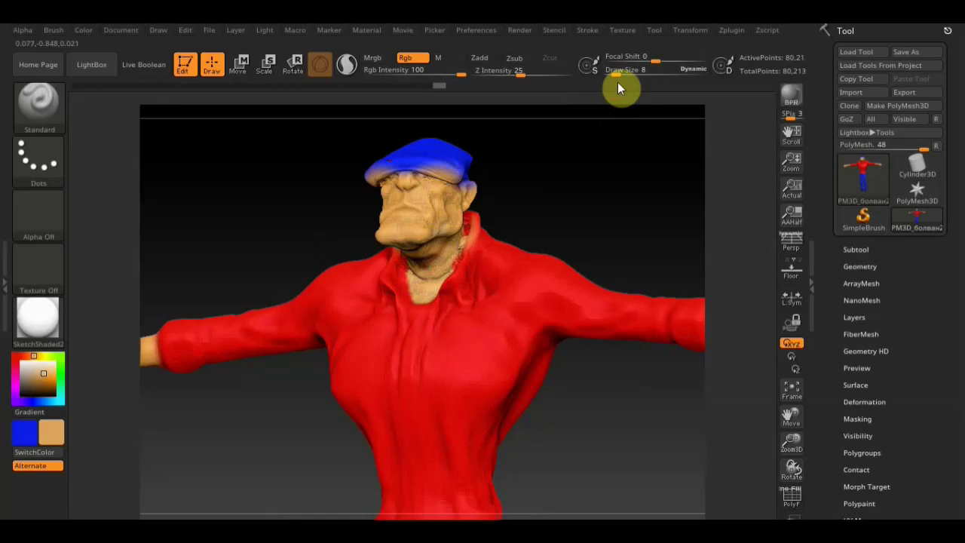
{"action": "left_click_drag", "start_coordinate": [621, 75], "coordinate": [621, 79]}
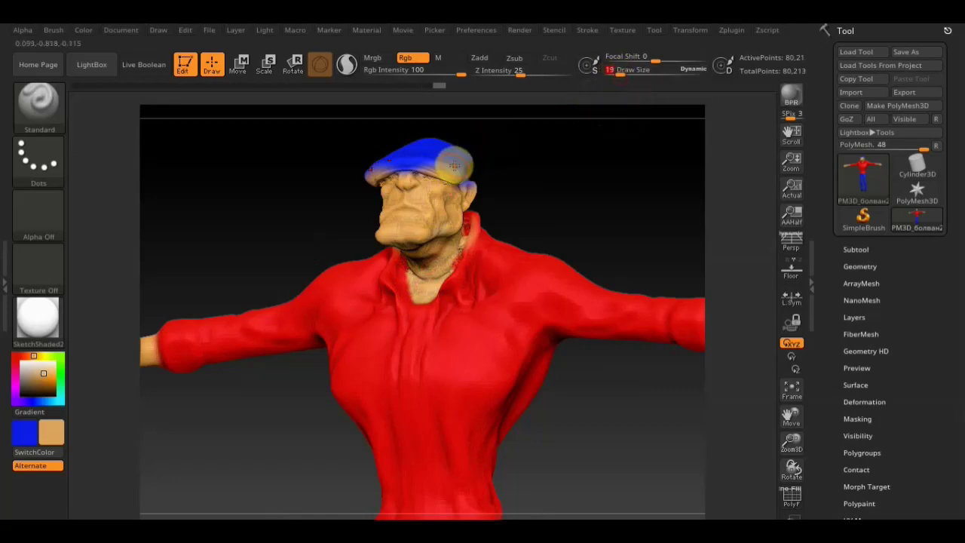
{"action": "key", "text": "c"}
{"action": "left_click_drag", "start_coordinate": [459, 172], "coordinate": [429, 166]}
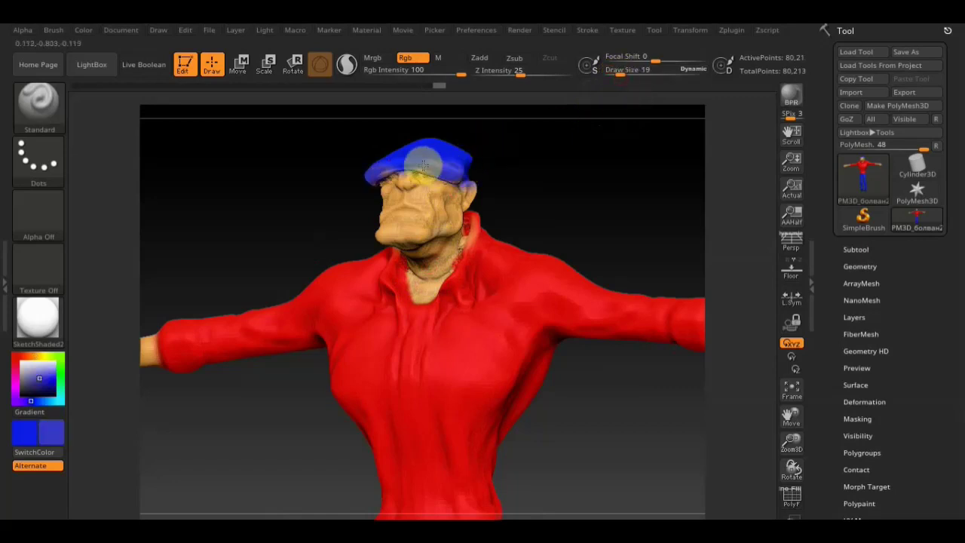
{"action": "key", "text": "c"}
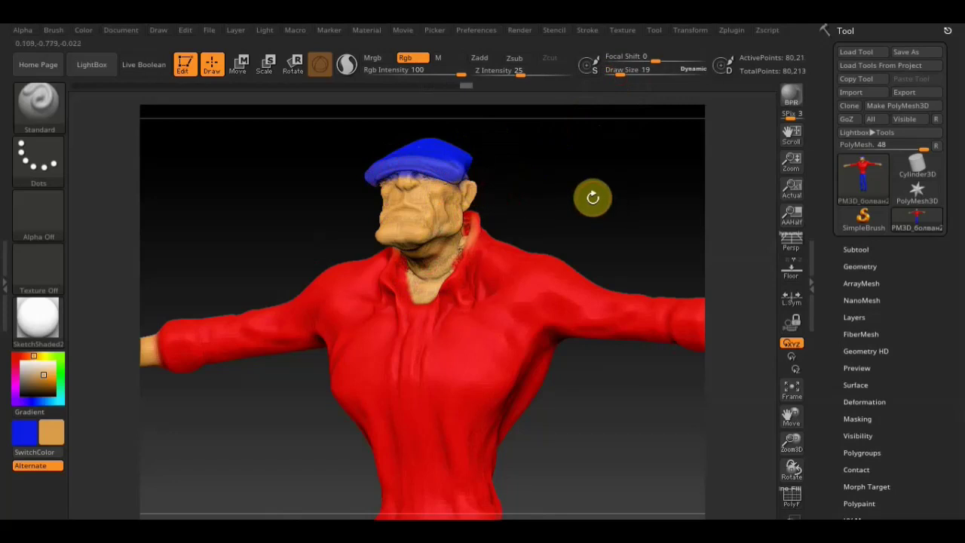
{"action": "left_click_drag", "start_coordinate": [599, 213], "coordinate": [599, 218], "text": "shift"}
{"action": "mouse_move", "coordinate": [616, 439]}
{"action": "left_mouse_down", "text": "alt"}
{"action": "mouse_move", "coordinate": [588, 347]}
{"action": "mouse_move", "coordinate": [577, 356]}
{"action": "left_mouse_up", "text": "alt"}
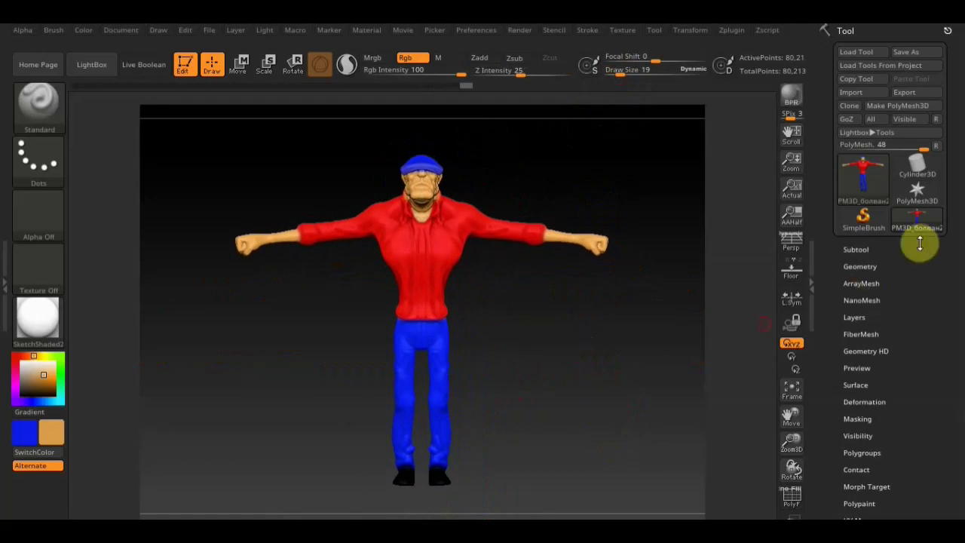
Step: Duplicate the character subtool, switch off the copy's polypaint and enable PolyF
{"action": "left_click", "coordinate": [857, 249]}
{"action": "scroll", "coordinate": [951, 301], "scroll_direction": "down", "scroll_amount": 2}
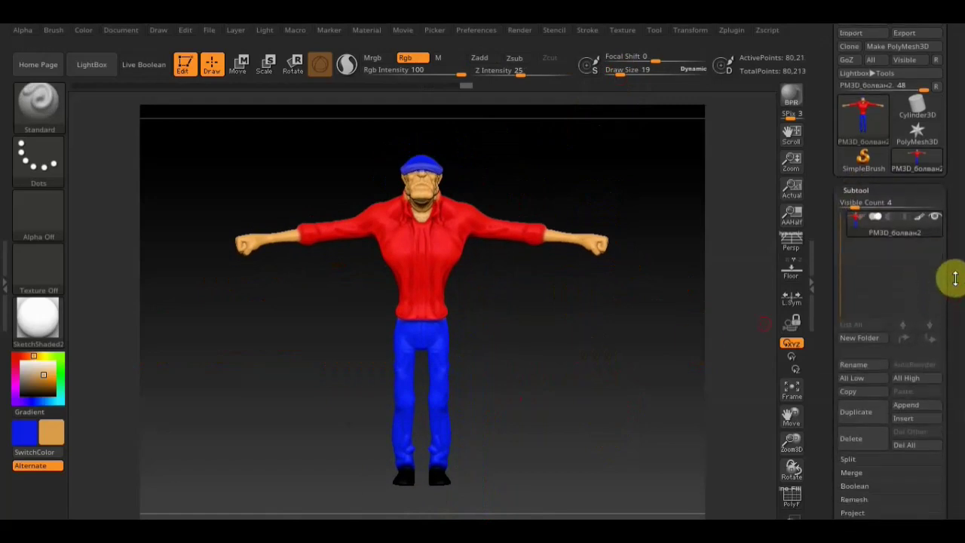
{"action": "scroll", "coordinate": [950, 268], "scroll_direction": "down", "scroll_amount": 2}
{"action": "left_click", "coordinate": [868, 356]}
{"action": "mouse_move", "coordinate": [894, 194]}
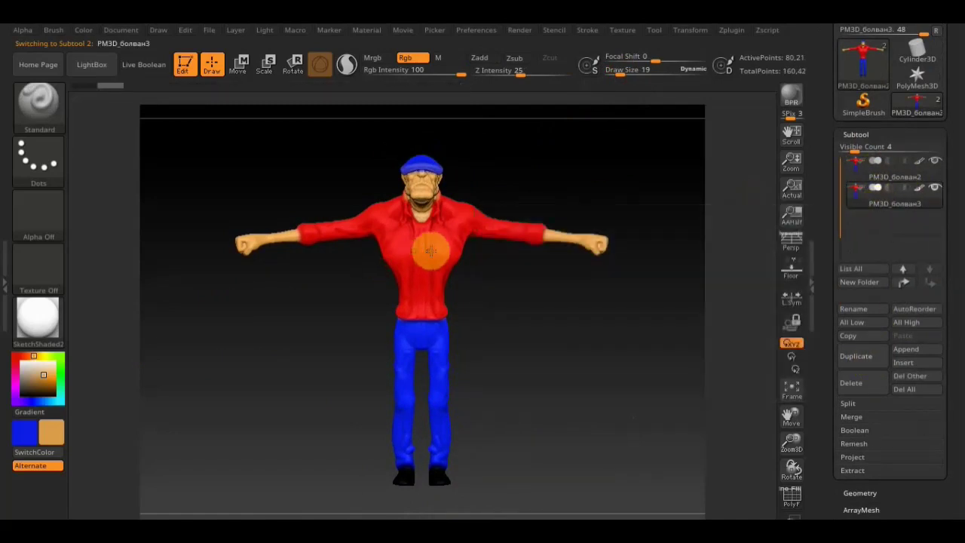
{"action": "left_click", "coordinate": [922, 189]}
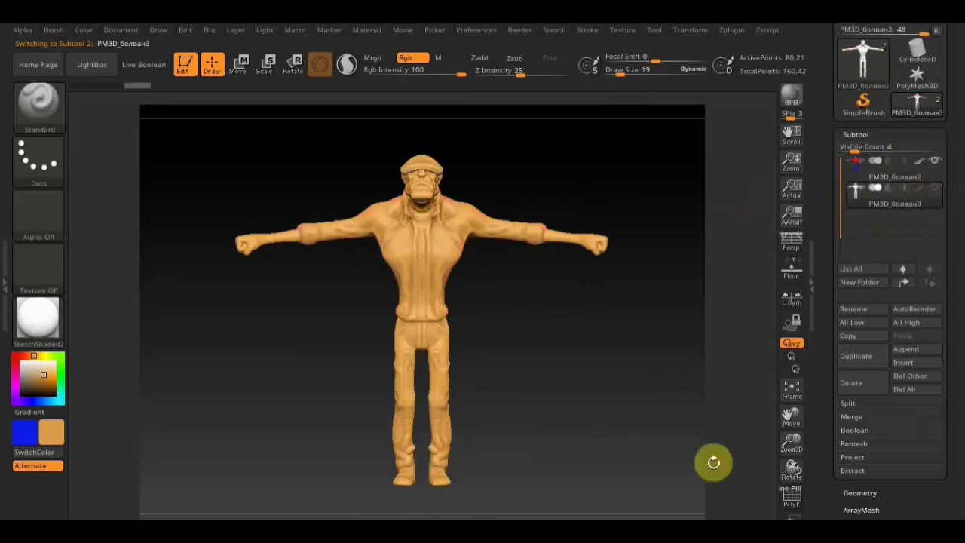
{"action": "left_click", "coordinate": [793, 498]}
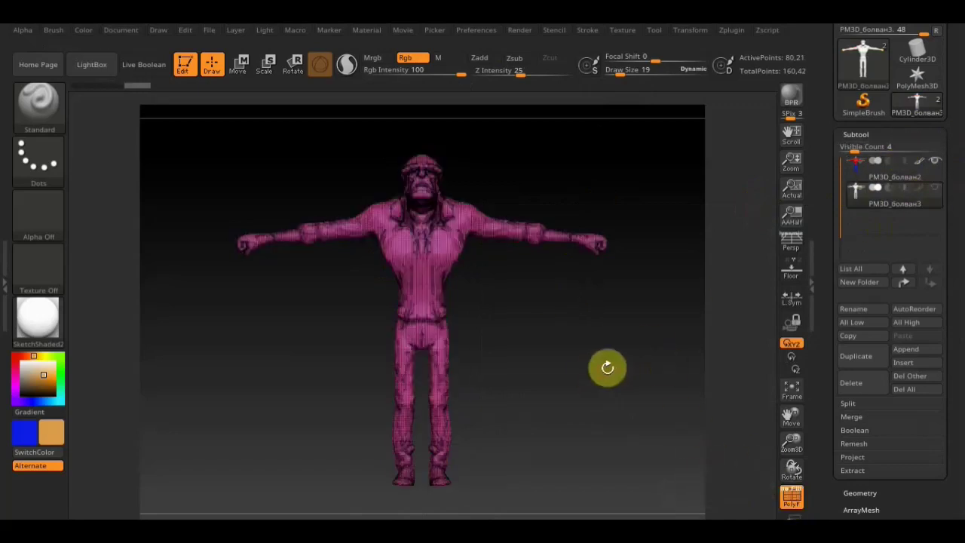
Step: Hide the polygon wireframe and orbit around to inspect the clay copy
{"action": "mouse_move", "coordinate": [581, 349]}
{"action": "left_mouse_down", "text": "alt"}
{"action": "mouse_move", "coordinate": [603, 441]}
{"action": "mouse_move", "coordinate": [601, 359]}
{"action": "left_mouse_up", "text": "alt"}
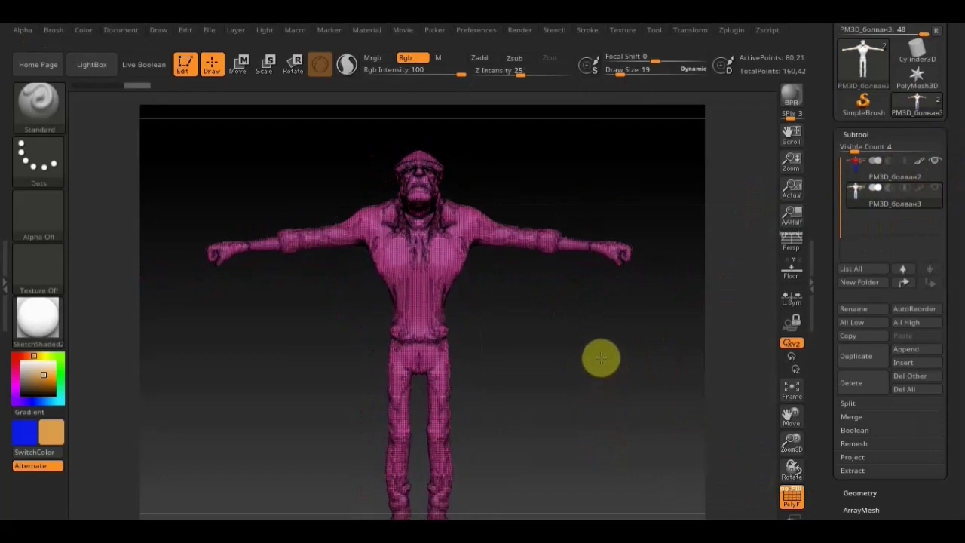
{"action": "left_click", "coordinate": [792, 497]}
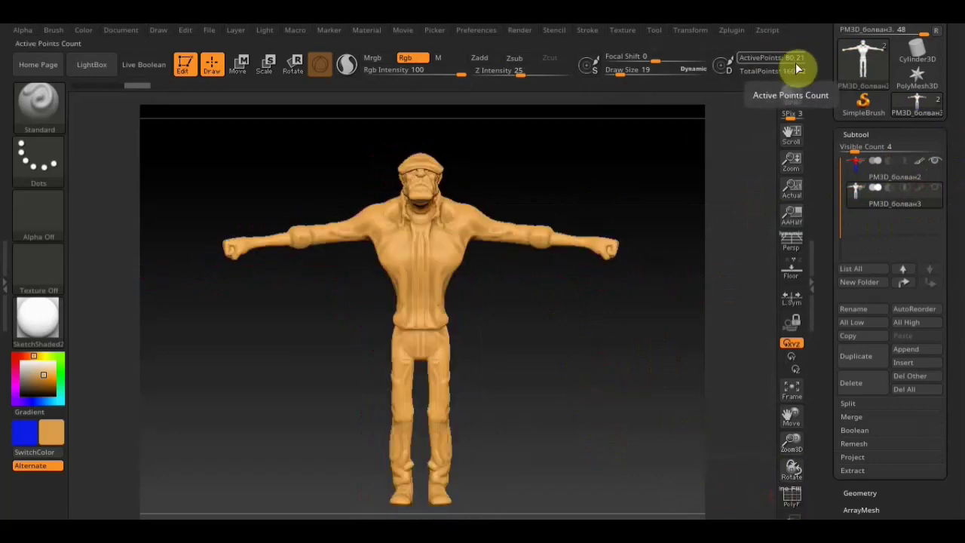
{"action": "mouse_move", "coordinate": [605, 363]}
{"action": "left_mouse_down"}
{"action": "mouse_move", "coordinate": [565, 366]}
{"action": "mouse_move", "coordinate": [579, 368]}
{"action": "left_mouse_up"}
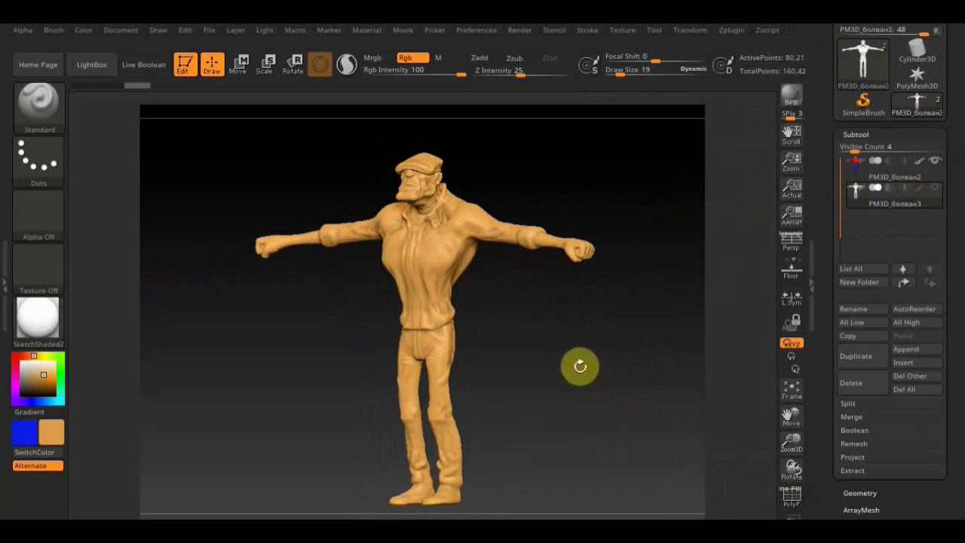
{"action": "left_click_drag", "start_coordinate": [592, 375], "coordinate": [592, 351], "text": "shift"}
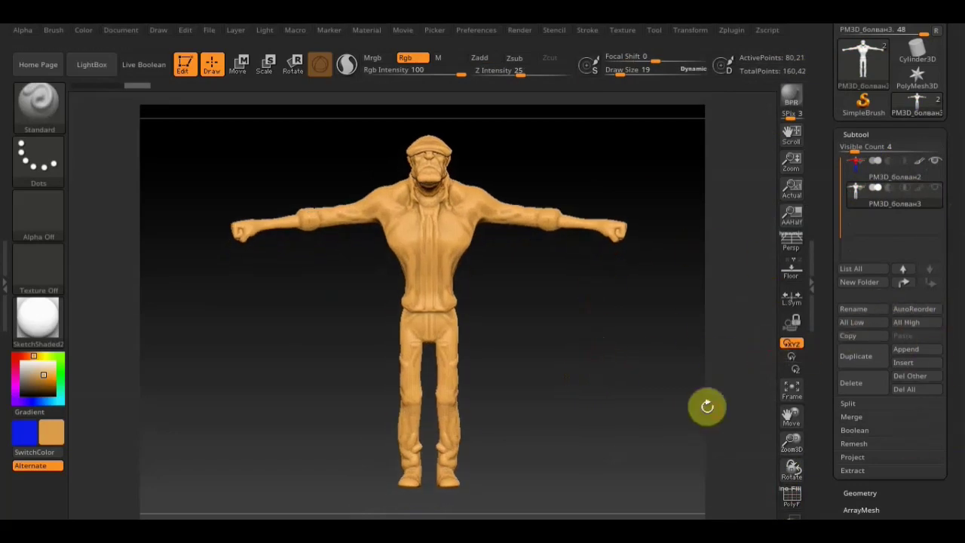
Step: Set the main colour to white, select the original painted subtool and show its polygon frame
{"action": "left_click", "coordinate": [23, 366]}
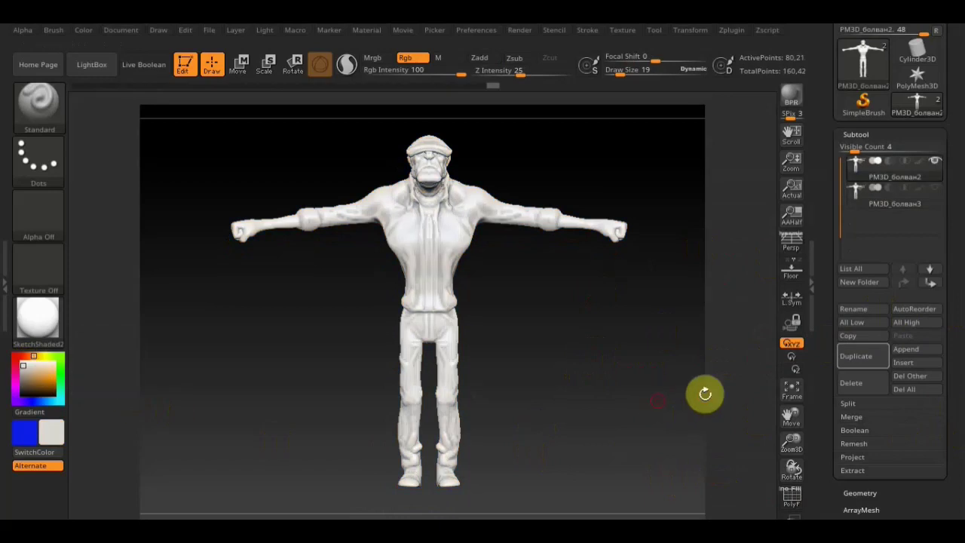
{"action": "left_click", "coordinate": [920, 162]}
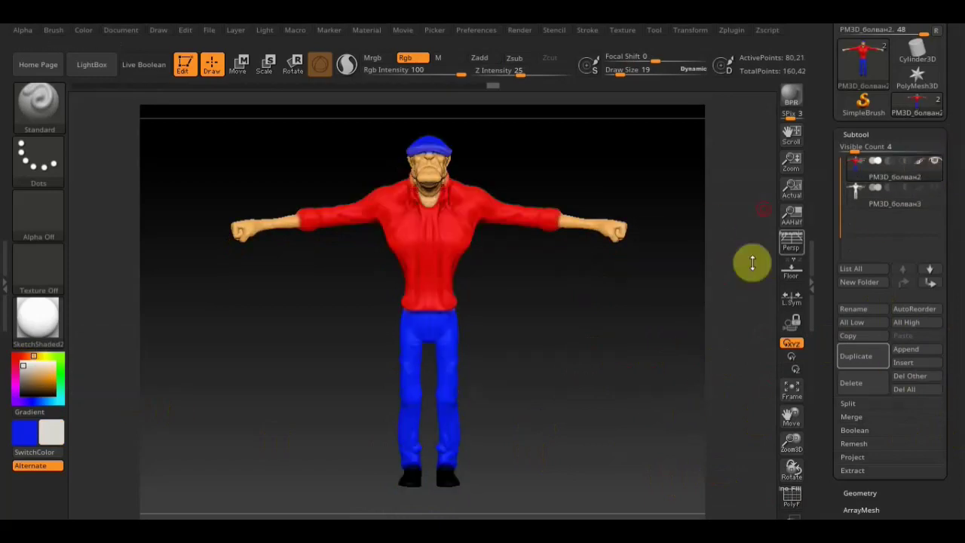
{"action": "left_click", "coordinate": [792, 498]}
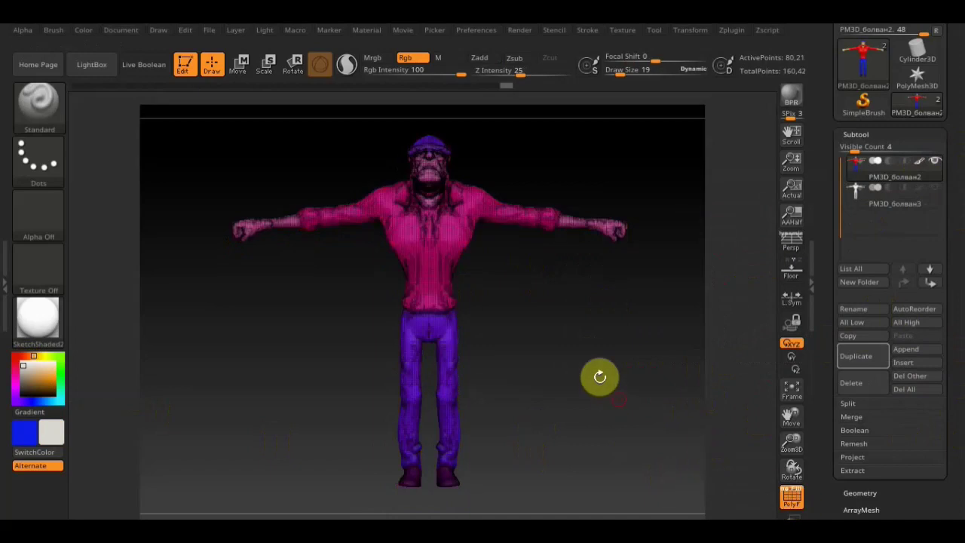
{"action": "left_click", "coordinate": [863, 494]}
Step: Enable Floor and DynaMesh the character at Resolution 280
{"action": "left_click_drag", "start_coordinate": [956, 332], "coordinate": [959, 281]}
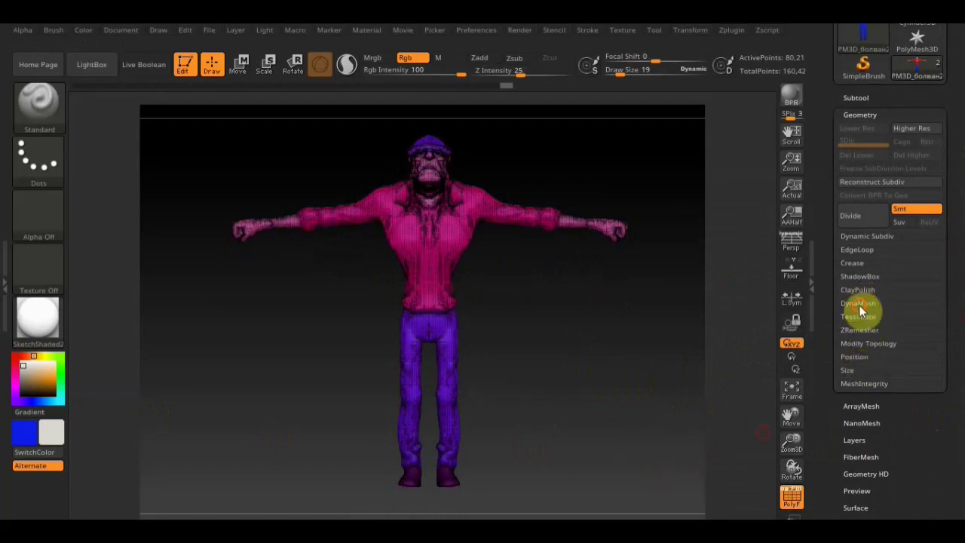
{"action": "left_click", "coordinate": [860, 304]}
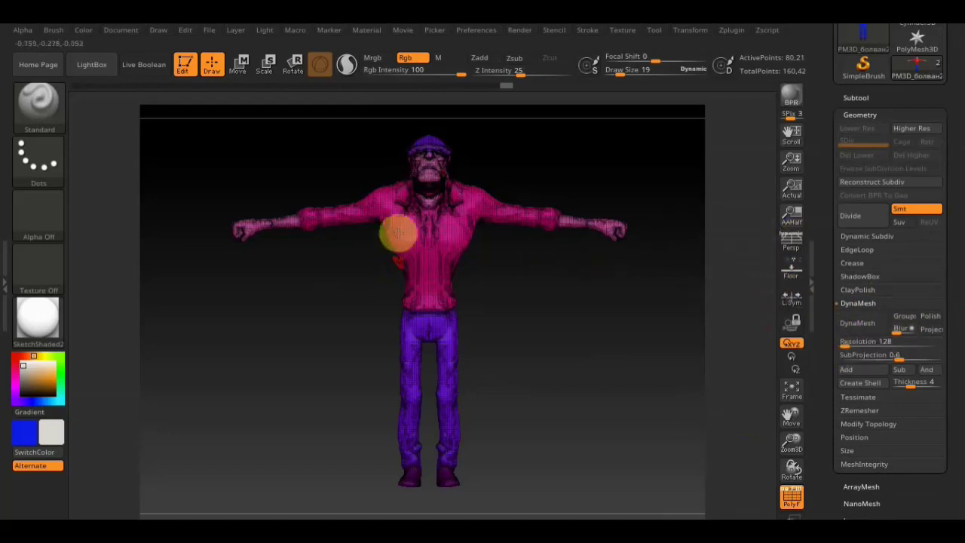
{"action": "left_click", "coordinate": [791, 269]}
{"action": "left_click_drag", "start_coordinate": [587, 417], "coordinate": [569, 420]}
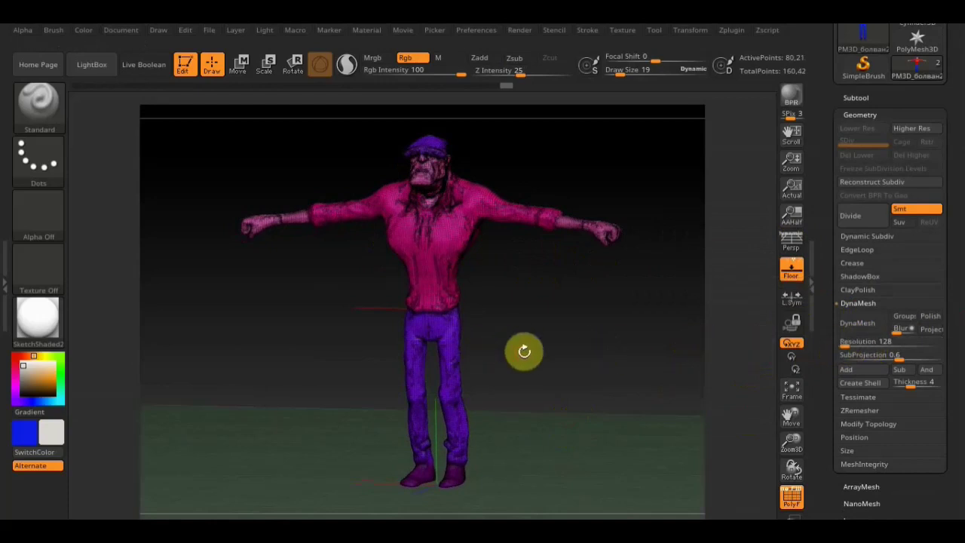
{"action": "left_click", "coordinate": [843, 347]}
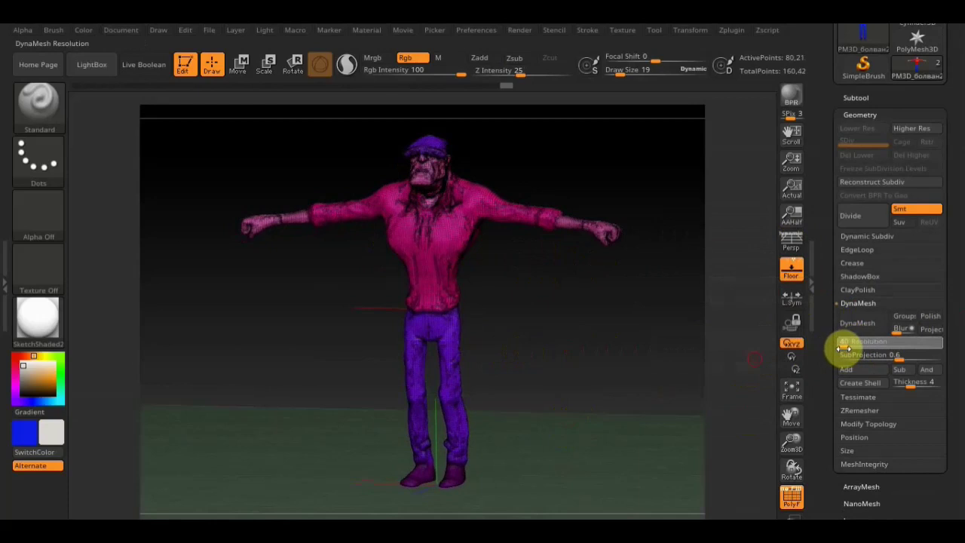
{"action": "type", "text": "72"}
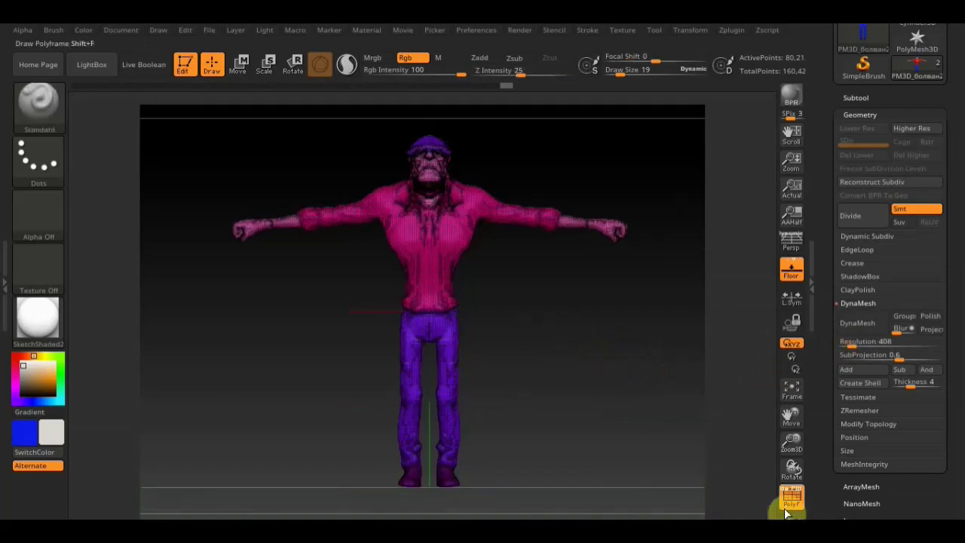
{"action": "left_click", "coordinate": [848, 343]}
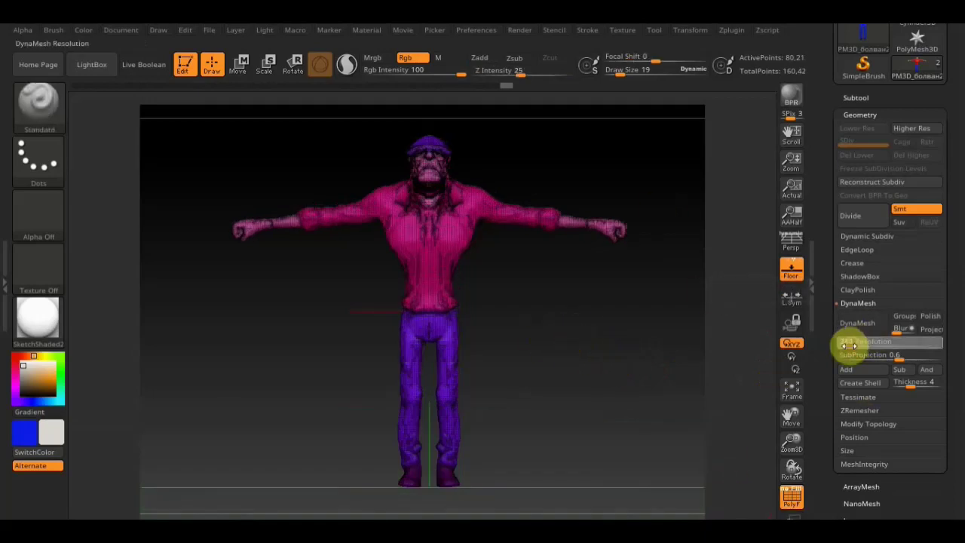
{"action": "type", "text": "280"}
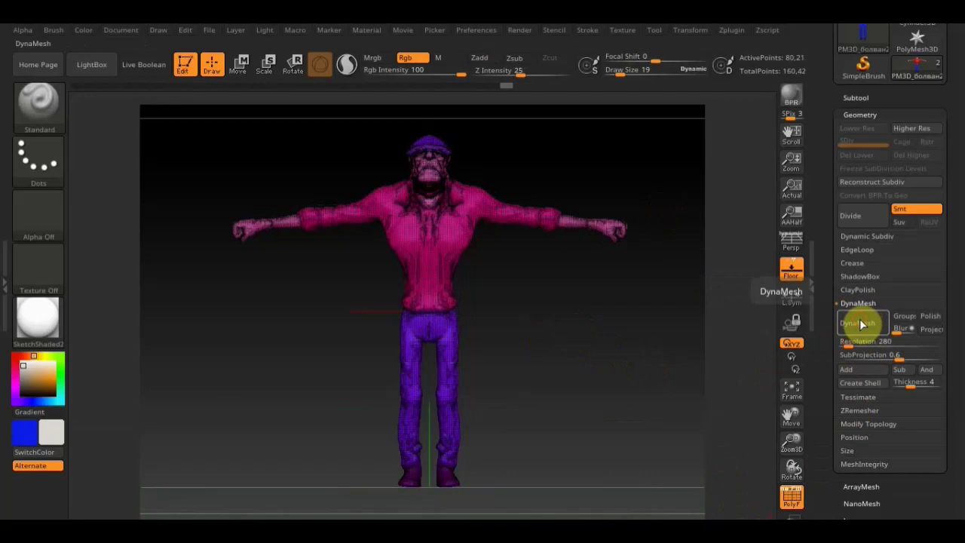
{"action": "left_click", "coordinate": [856, 324]}
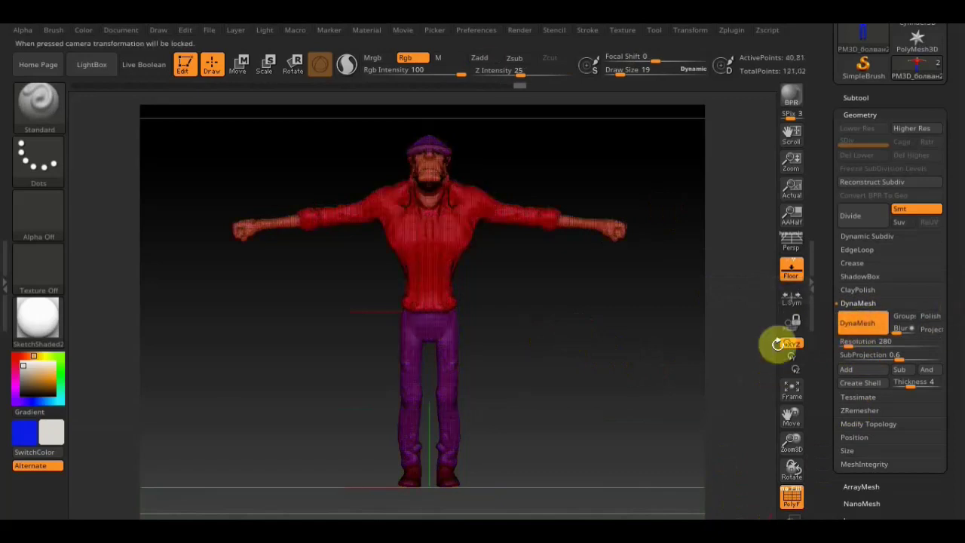
Step: Turn off PolyF to show the painted colours and reframe the character lower and smaller
{"action": "left_click", "coordinate": [793, 498]}
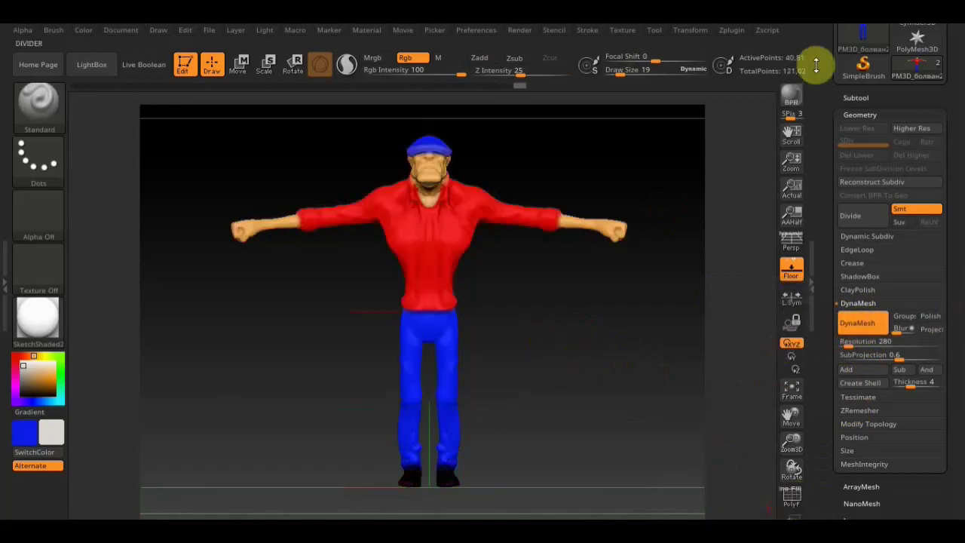
{"action": "mouse_move", "coordinate": [657, 308]}
{"action": "left_mouse_down", "text": "alt"}
{"action": "mouse_move", "coordinate": [661, 393]}
{"action": "mouse_move", "coordinate": [680, 450]}
{"action": "left_mouse_up", "text": "alt"}
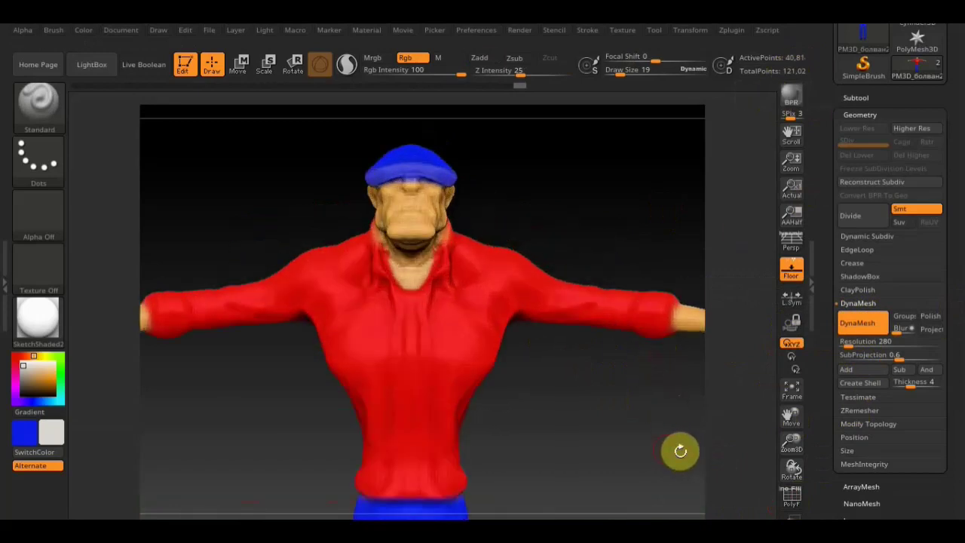
{"action": "mouse_move", "coordinate": [621, 424]}
{"action": "left_mouse_down", "text": "alt"}
{"action": "mouse_move", "coordinate": [609, 381]}
{"action": "mouse_move", "coordinate": [478, 400]}
{"action": "mouse_move", "coordinate": [599, 392]}
{"action": "left_mouse_up", "text": "alt"}
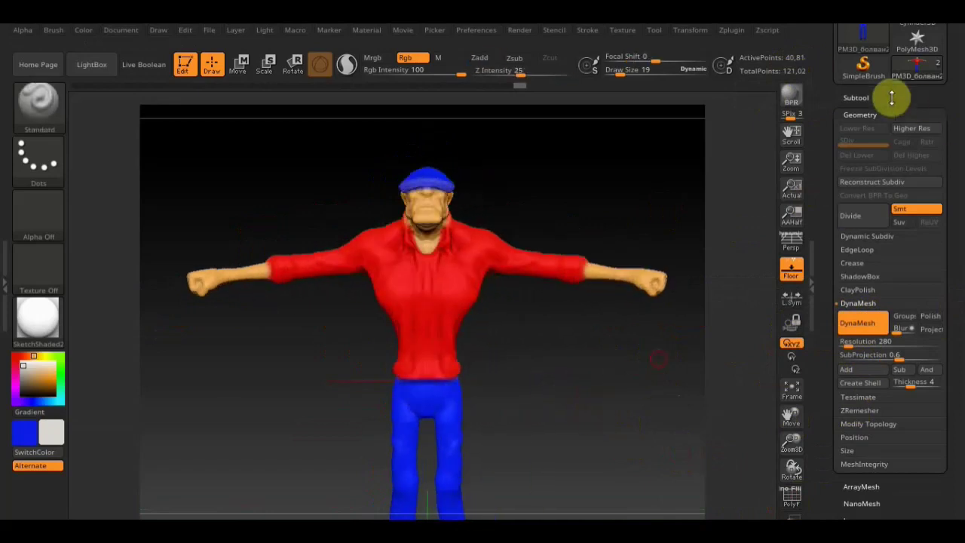
Step: Show the Subtool list and make the second character subtool active
{"action": "left_click", "coordinate": [860, 97]}
{"action": "left_click", "coordinate": [934, 151]}
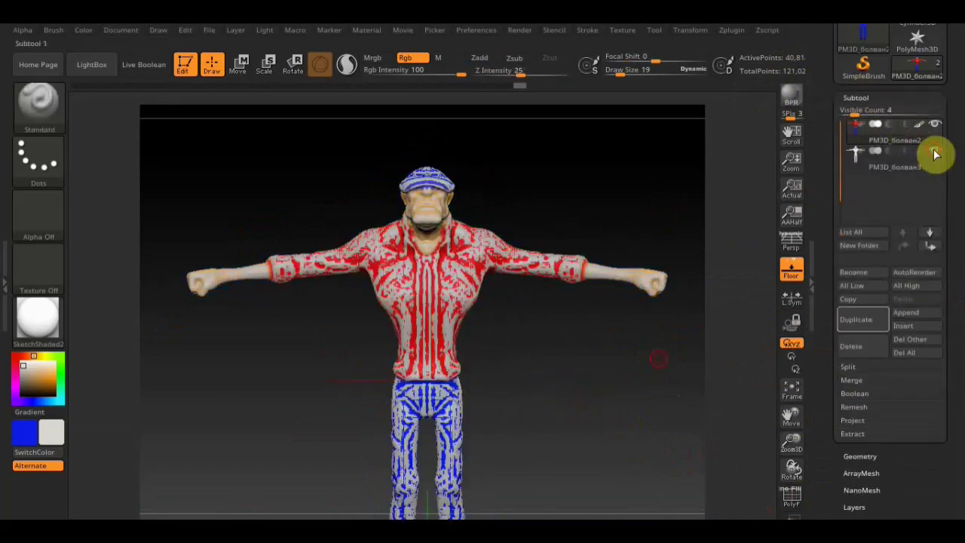
{"action": "left_click", "coordinate": [920, 156]}
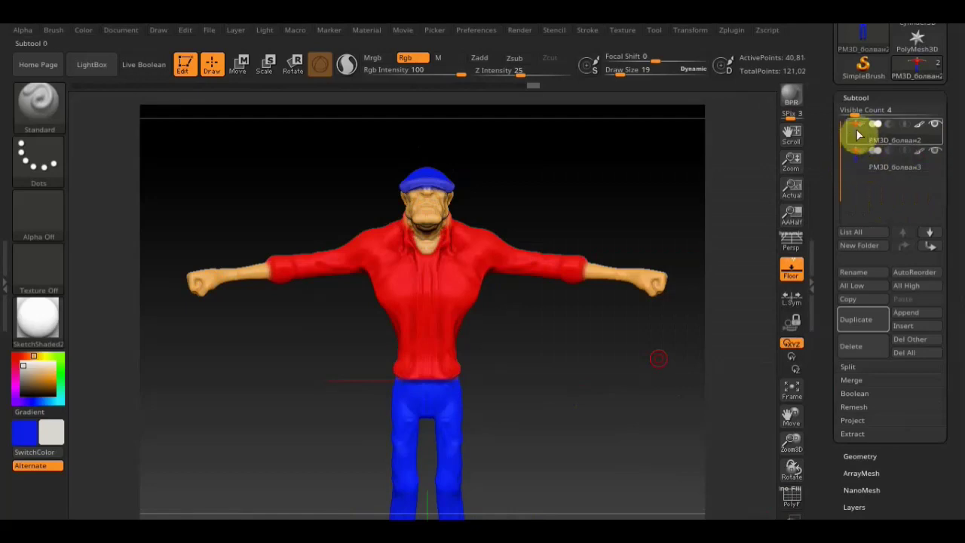
{"action": "left_click_drag", "start_coordinate": [954, 216], "coordinate": [954, 143]}
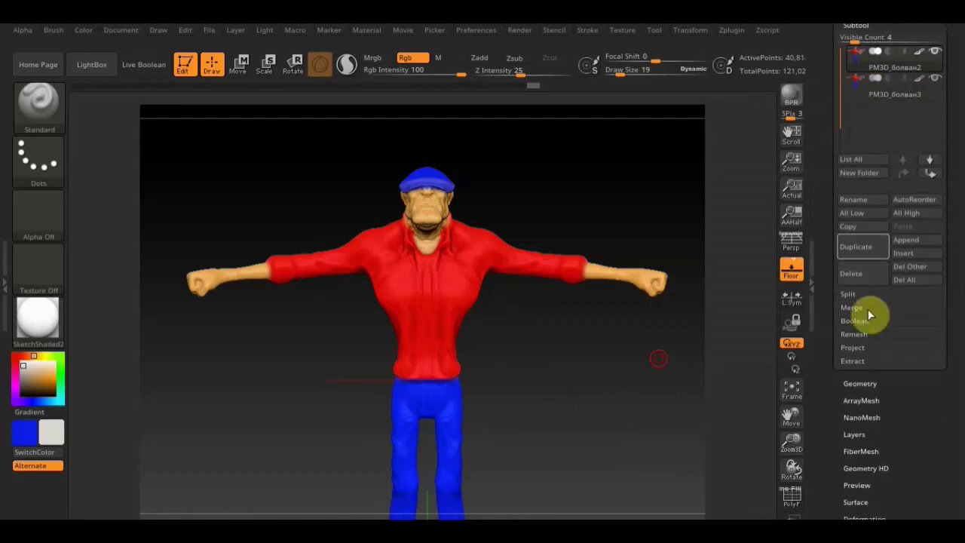
Step: Expand Subtool > Project and frame the character from the front with full arms visible
{"action": "left_click", "coordinate": [860, 350]}
{"action": "left_click", "coordinate": [862, 371]}
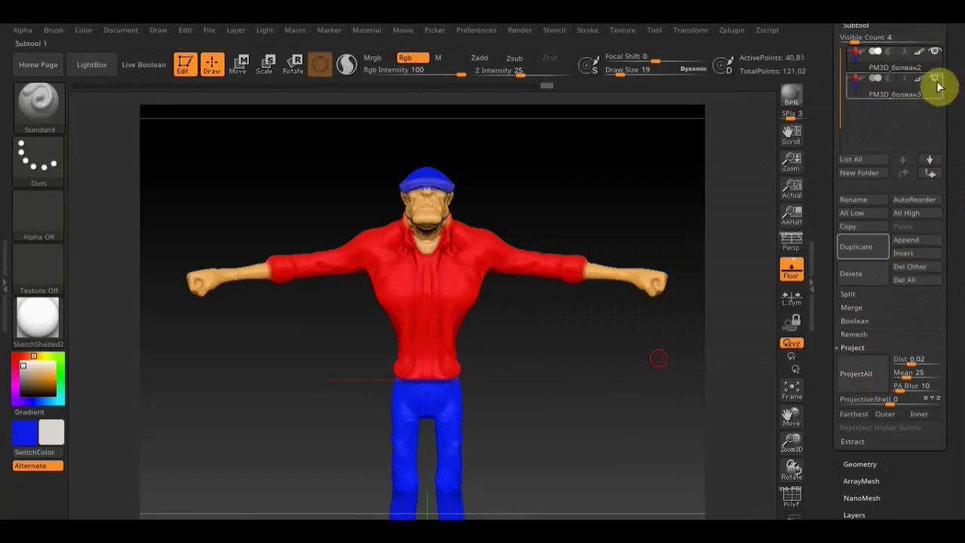
{"action": "mouse_move", "coordinate": [608, 215]}
{"action": "left_mouse_down"}
{"action": "mouse_move", "coordinate": [475, 224]}
{"action": "mouse_move", "coordinate": [604, 204]}
{"action": "mouse_move", "coordinate": [612, 221]}
{"action": "left_mouse_up"}
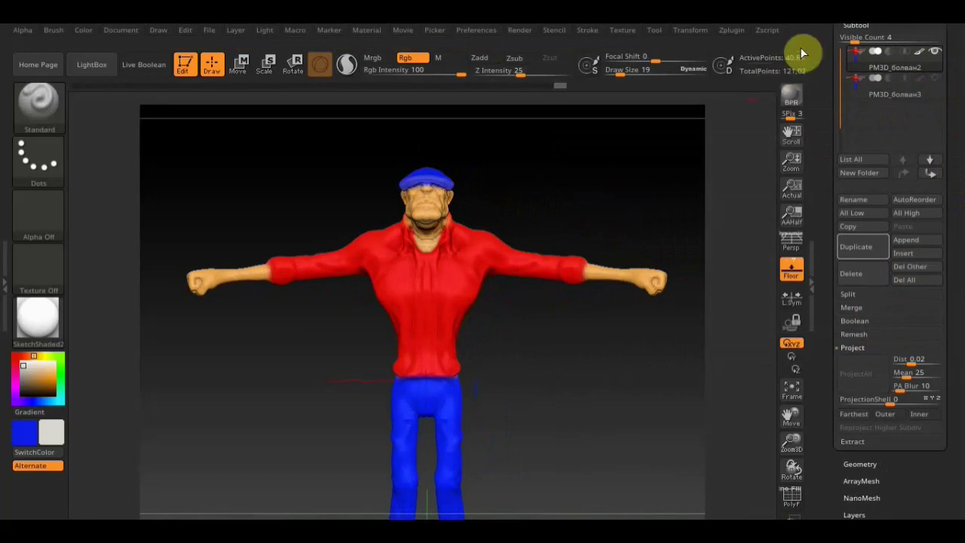
{"action": "mouse_move", "coordinate": [578, 220]}
{"action": "left_mouse_down", "text": "alt"}
{"action": "mouse_move", "coordinate": [573, 206]}
{"action": "mouse_move", "coordinate": [599, 287]}
{"action": "mouse_move", "coordinate": [560, 253]}
{"action": "mouse_move", "coordinate": [585, 164]}
{"action": "mouse_move", "coordinate": [596, 265]}
{"action": "mouse_move", "coordinate": [645, 288]}
{"action": "mouse_move", "coordinate": [612, 287]}
{"action": "left_mouse_up", "text": "alt"}
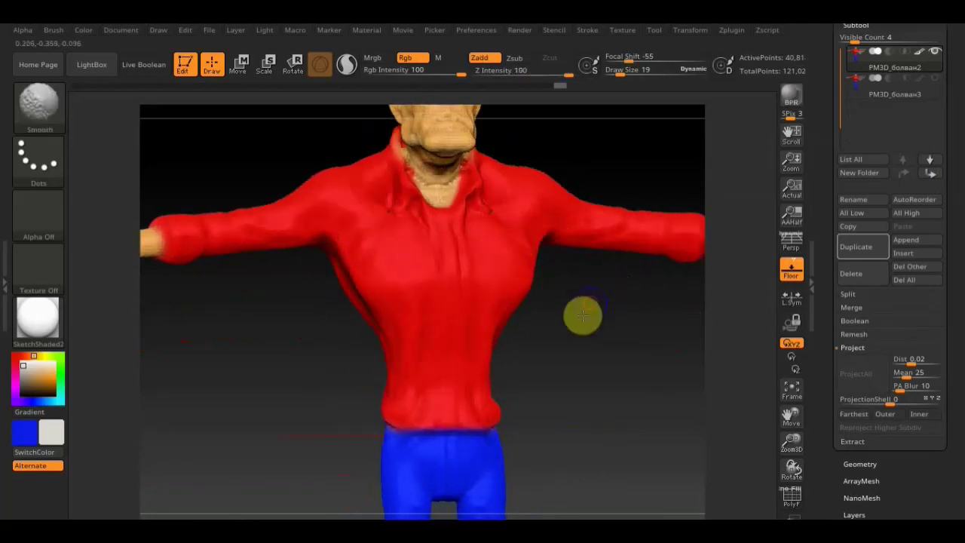
{"action": "mouse_move", "coordinate": [583, 315]}
{"action": "left_mouse_down", "text": "shift"}
{"action": "mouse_move", "coordinate": [565, 279]}
{"action": "mouse_move", "coordinate": [564, 323]}
{"action": "mouse_move", "coordinate": [525, 294]}
{"action": "left_mouse_up", "text": "shift"}
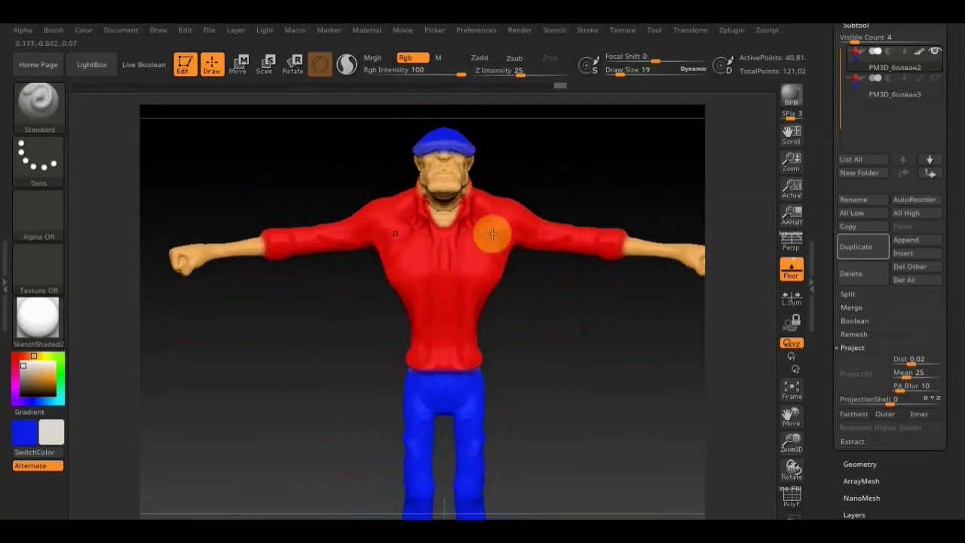
Step: Switch the sculpting brush to ClayBuildup and turn the model to a three-quarter view
{"action": "left_click", "coordinate": [38, 106]}
{"action": "left_click", "coordinate": [164, 123]}
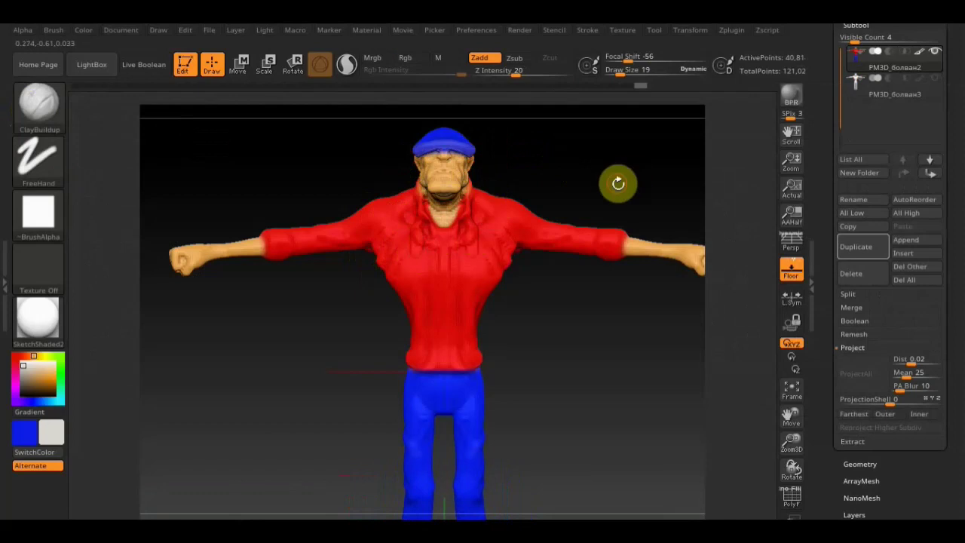
{"action": "mouse_move", "coordinate": [593, 181]}
{"action": "left_mouse_down"}
{"action": "mouse_move", "coordinate": [571, 185]}
{"action": "mouse_move", "coordinate": [614, 186]}
{"action": "mouse_move", "coordinate": [955, 312]}
{"action": "mouse_move", "coordinate": [960, 277]}
{"action": "mouse_move", "coordinate": [955, 324]}
{"action": "left_mouse_up"}
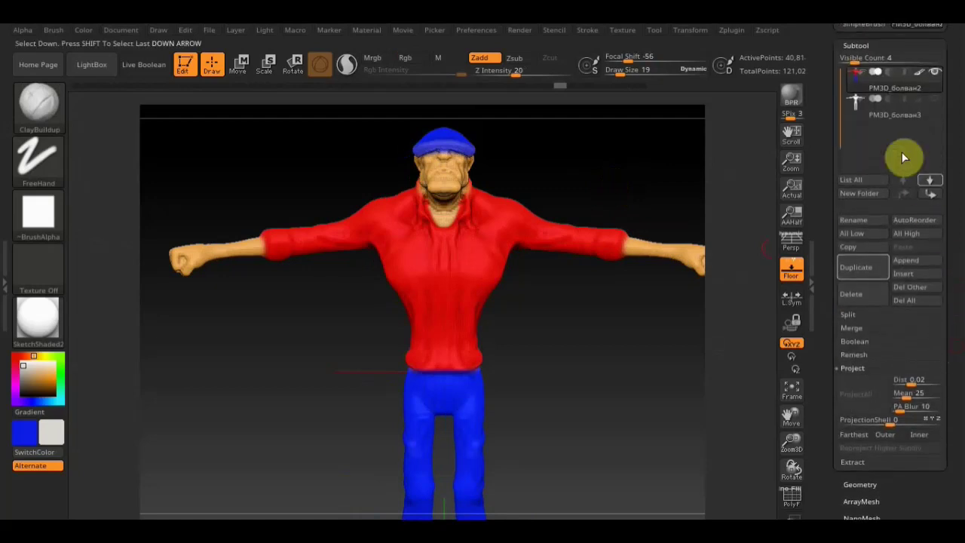
{"action": "mouse_move", "coordinate": [895, 110]}
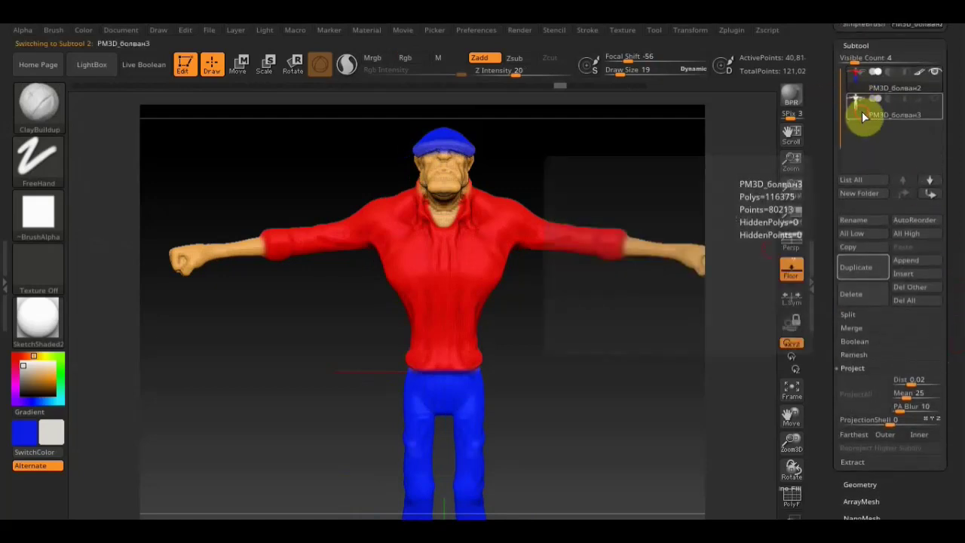
Step: Duplicate PM3D_болван3 into PM3D_болван4, then reselect the original PM3D_болван3
{"action": "left_click", "coordinate": [862, 111]}
{"action": "left_click", "coordinate": [869, 275]}
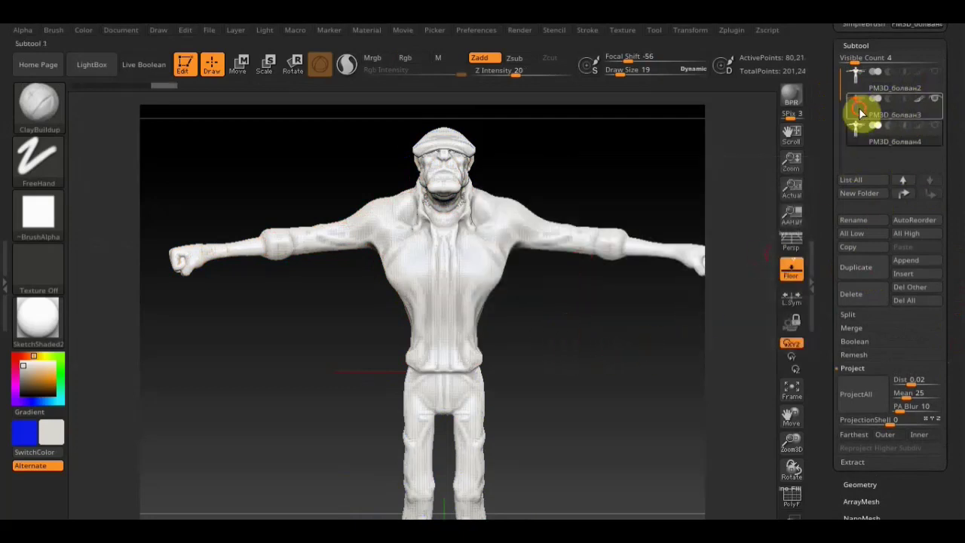
{"action": "left_click", "coordinate": [860, 113]}
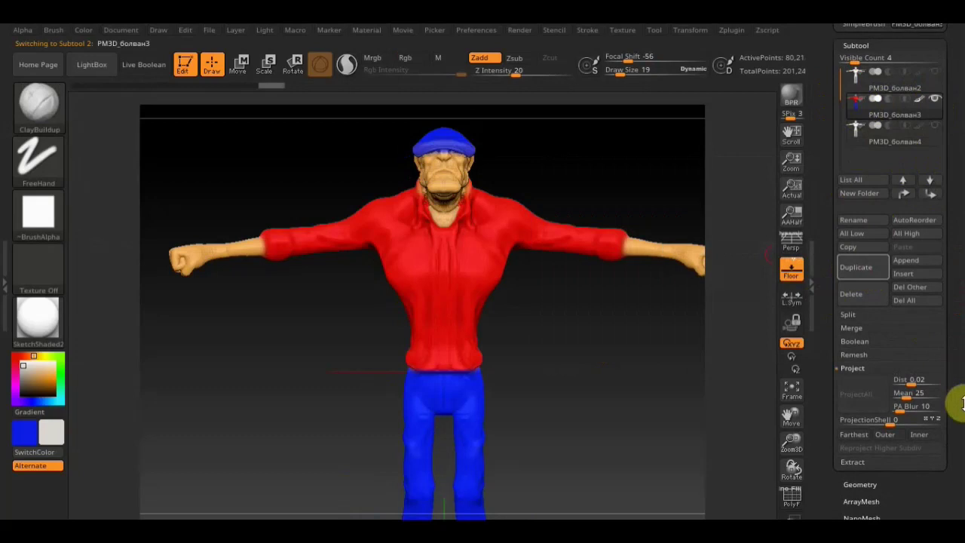
{"action": "left_click_drag", "start_coordinate": [956, 490], "coordinate": [955, 402]}
{"action": "left_click", "coordinate": [875, 313]}
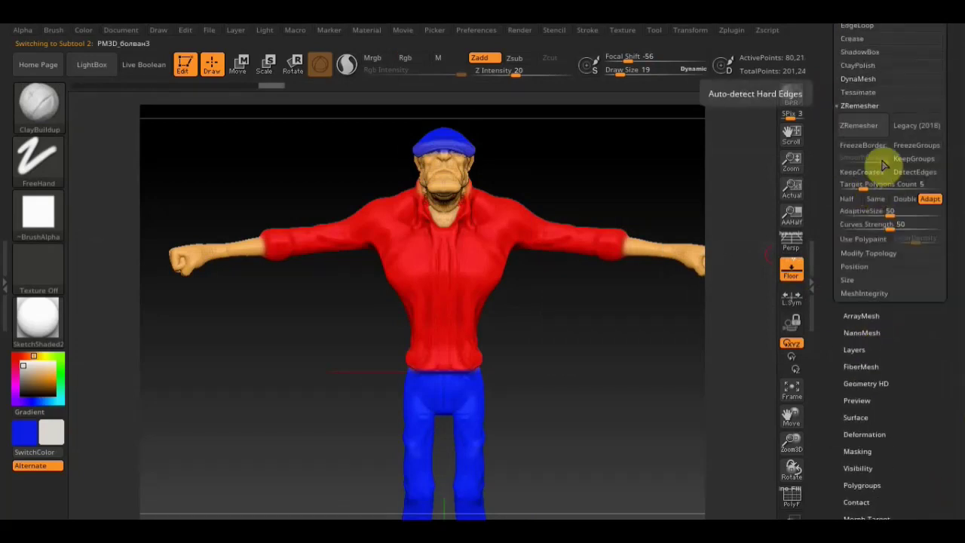
Step: Set ZRemesher's Target Polygons Count to 5 with the Same polygon count option
{"action": "left_click", "coordinate": [859, 185]}
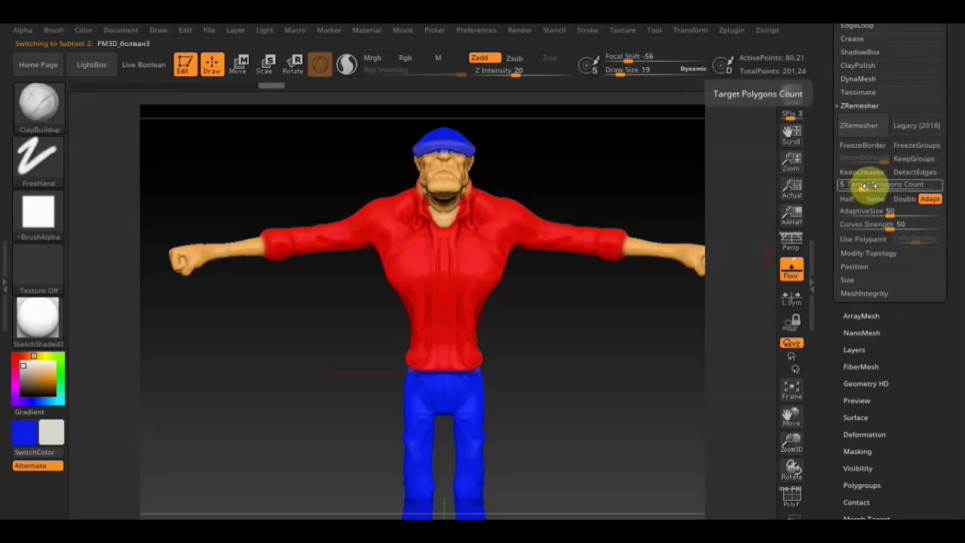
{"action": "key", "text": "Return"}
{"action": "left_click", "coordinate": [879, 199]}
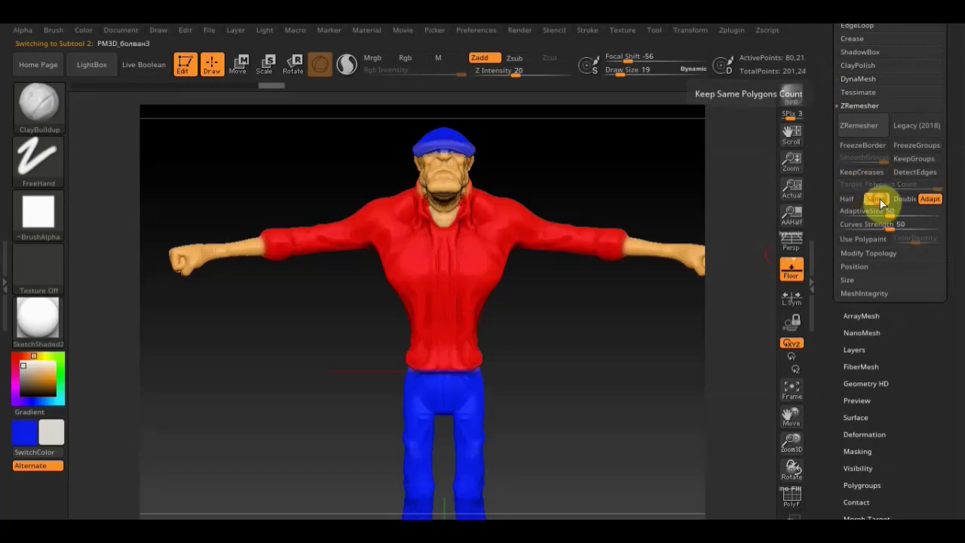
{"action": "left_click", "coordinate": [848, 200]}
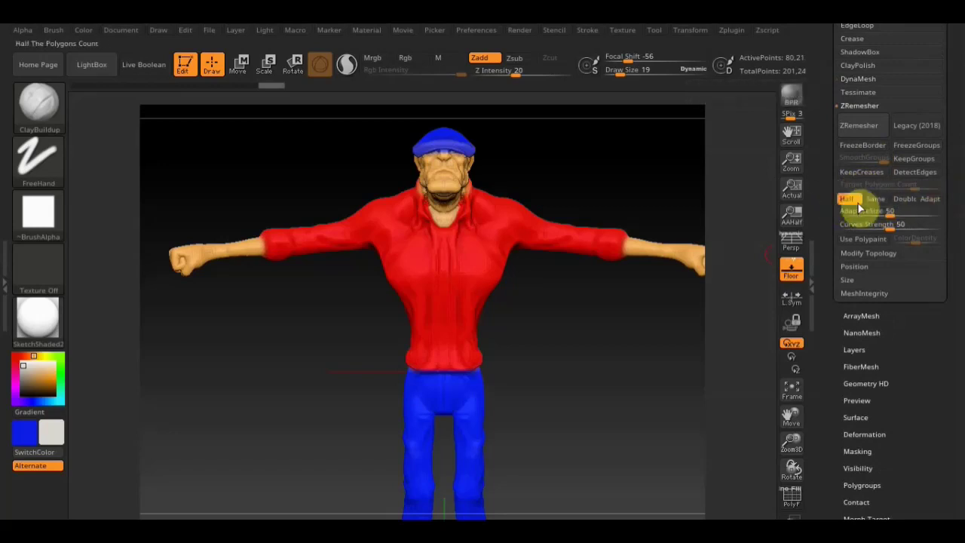
{"action": "left_click", "coordinate": [876, 199]}
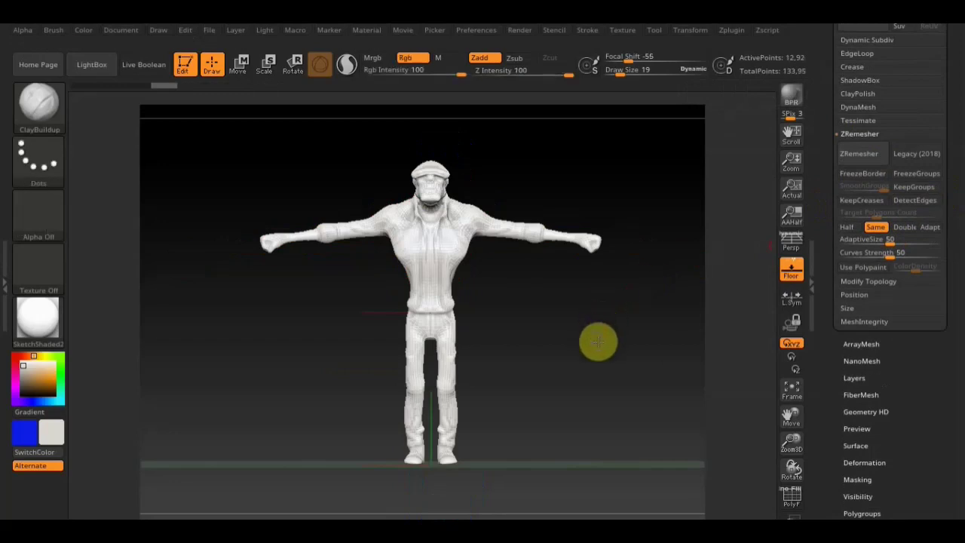
Step: Turn on PolyF and inspect the remeshed quad topology over the head and cap
{"action": "mouse_move", "coordinate": [586, 347]}
{"action": "right_mouse_down", "text": "ctrl"}
{"action": "mouse_move", "coordinate": [607, 420]}
{"action": "mouse_move", "coordinate": [626, 432]}
{"action": "mouse_move", "coordinate": [620, 409]}
{"action": "mouse_move", "coordinate": [634, 485]}
{"action": "right_mouse_up", "text": "ctrl"}
{"action": "left_click", "coordinate": [790, 498]}
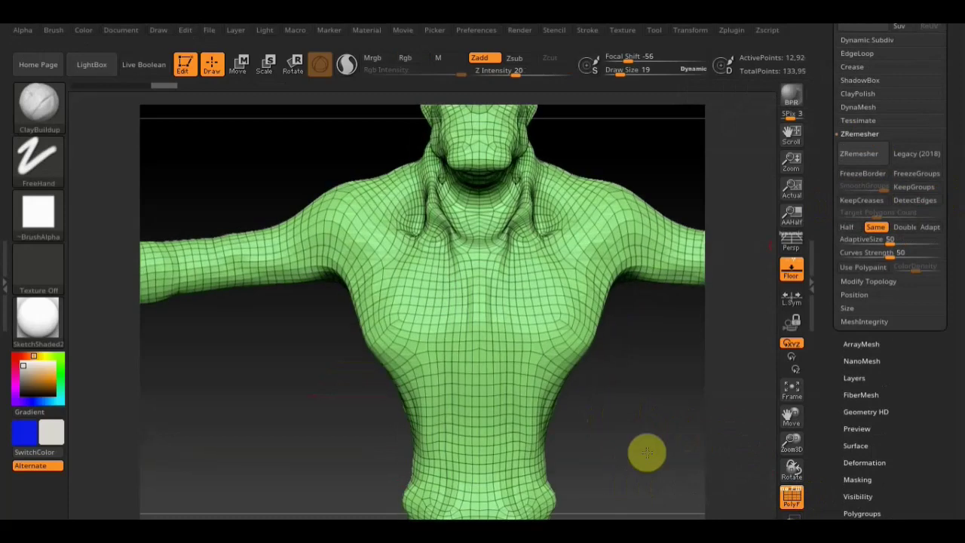
{"action": "mouse_move", "coordinate": [656, 407]}
{"action": "right_mouse_down"}
{"action": "mouse_move", "coordinate": [625, 448]}
{"action": "mouse_move", "coordinate": [582, 470]}
{"action": "mouse_move", "coordinate": [586, 478]}
{"action": "mouse_move", "coordinate": [661, 474]}
{"action": "mouse_move", "coordinate": [586, 469]}
{"action": "right_mouse_up"}
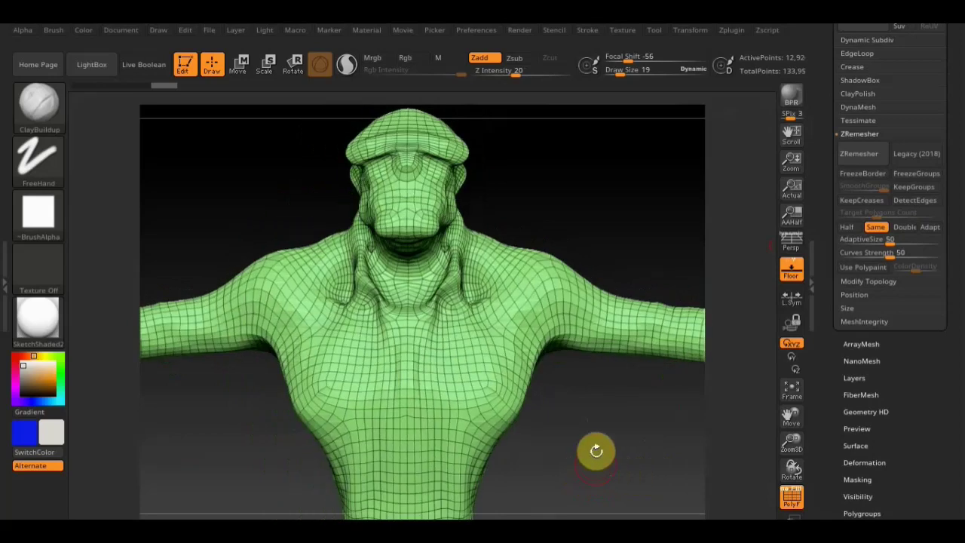
{"action": "left_click", "coordinate": [612, 254]}
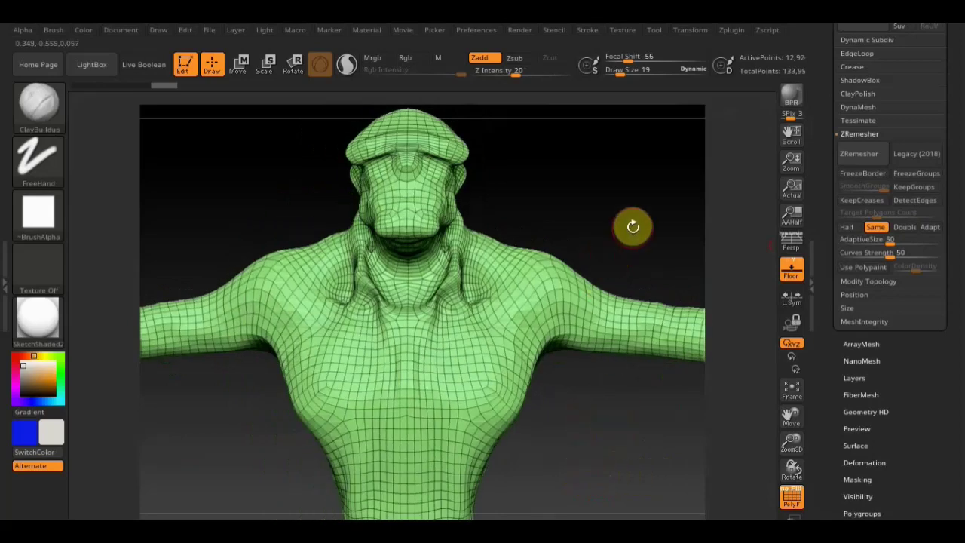
{"action": "key", "text": "ctrl"}
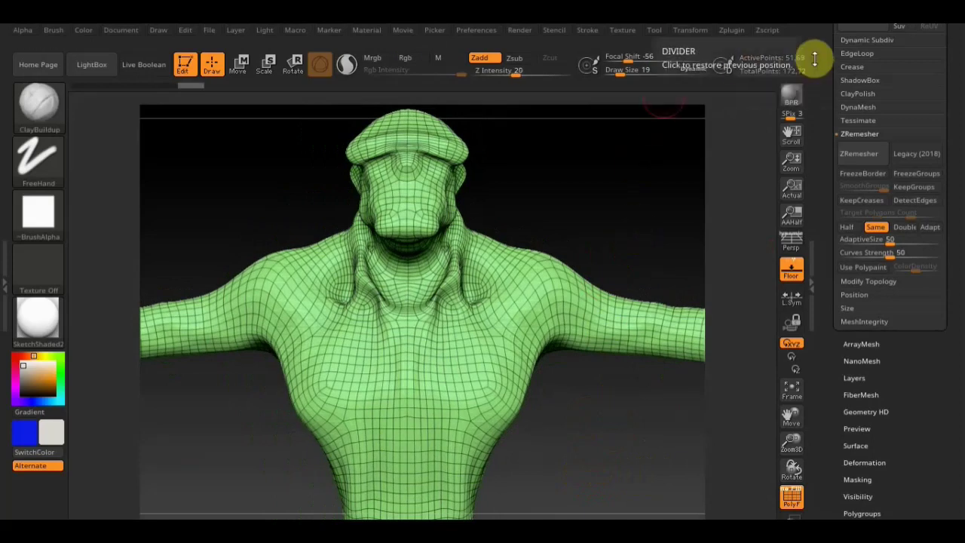
{"action": "scroll", "coordinate": [956, 189], "scroll_direction": "up", "scroll_amount": 3}
{"action": "scroll", "coordinate": [905, 155], "scroll_direction": "up", "scroll_amount": 2}
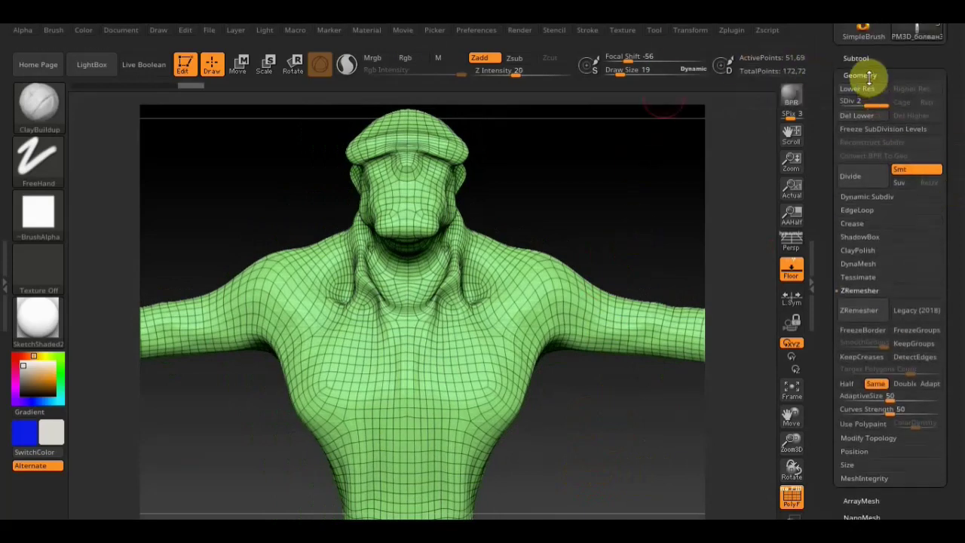
{"action": "left_click", "coordinate": [856, 58]}
Step: Select the second subtool and project PolyPaint colours from the other subtools onto it
{"action": "left_click", "coordinate": [935, 139]}
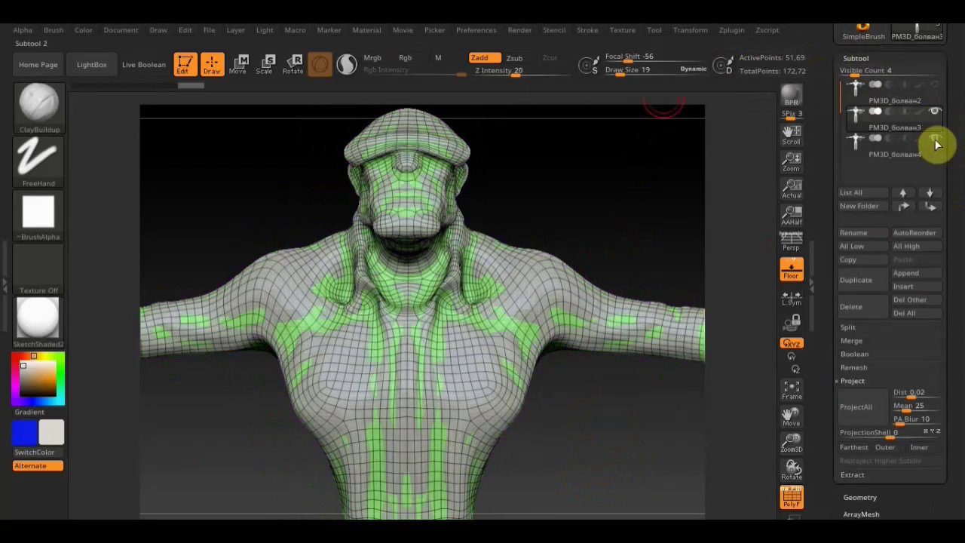
{"action": "left_click", "coordinate": [922, 121]}
{"action": "mouse_move", "coordinate": [894, 144]}
{"action": "left_click", "coordinate": [932, 139]}
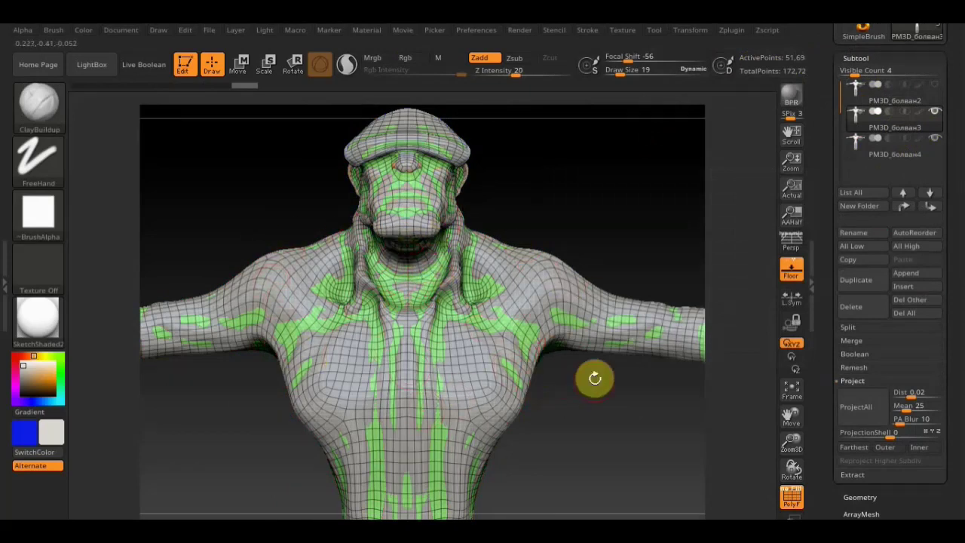
{"action": "left_click", "coordinate": [922, 137]}
{"action": "mouse_move", "coordinate": [929, 143]}
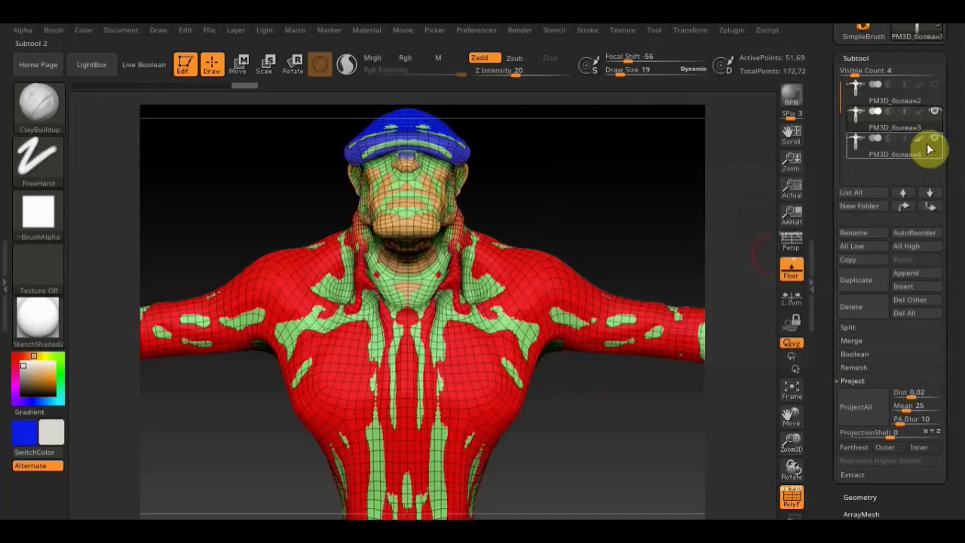
{"action": "scroll", "coordinate": [960, 269], "scroll_direction": "down", "scroll_amount": 1}
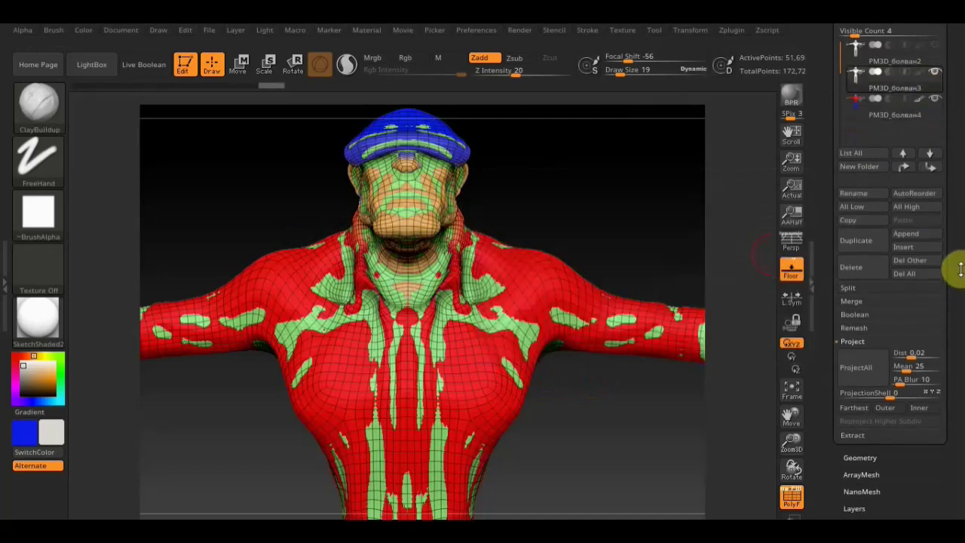
{"action": "left_click", "coordinate": [860, 369]}
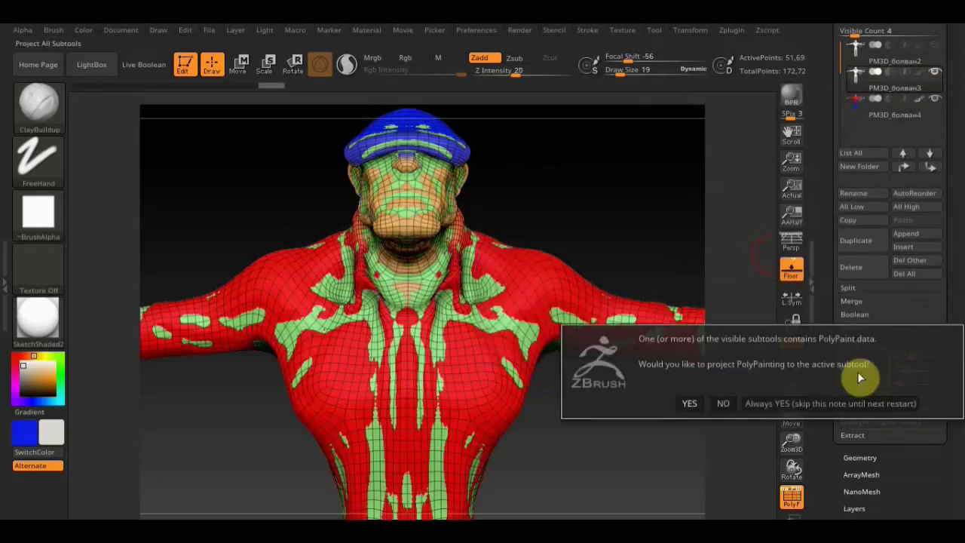
{"action": "left_click", "coordinate": [691, 403]}
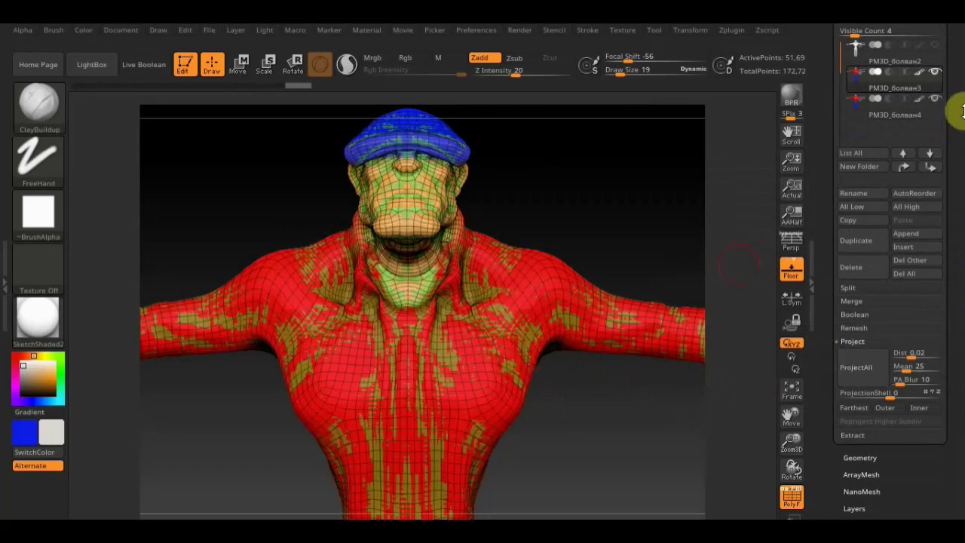
Step: Hide PM3D_болван4 and PolyF, undo to the unpainted copy, and lower its subdivision level
{"action": "mouse_move", "coordinate": [895, 107]}
{"action": "left_click", "coordinate": [936, 101]}
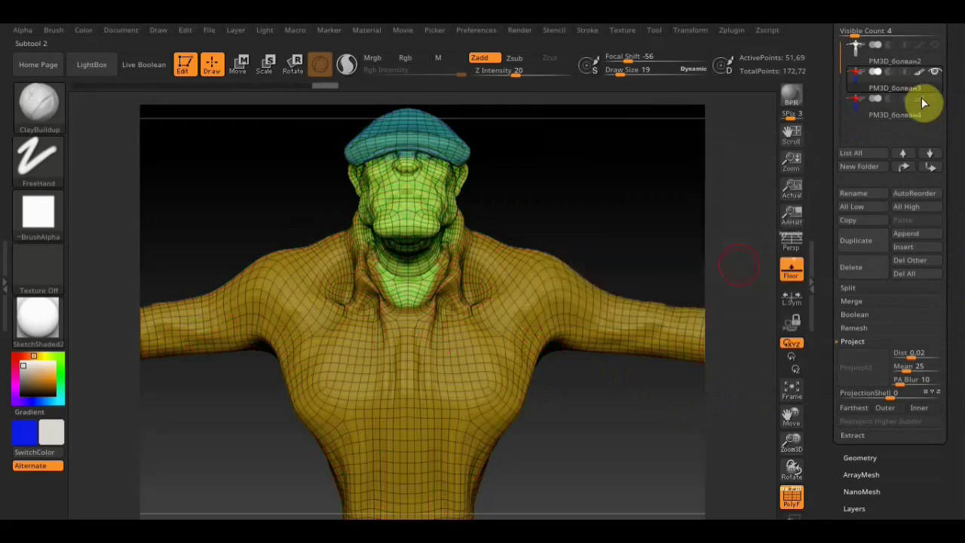
{"action": "left_click", "coordinate": [792, 502]}
{"action": "mouse_move", "coordinate": [679, 453]}
{"action": "left_mouse_down"}
{"action": "mouse_move", "coordinate": [642, 454]}
{"action": "mouse_move", "coordinate": [686, 451]}
{"action": "left_mouse_up"}
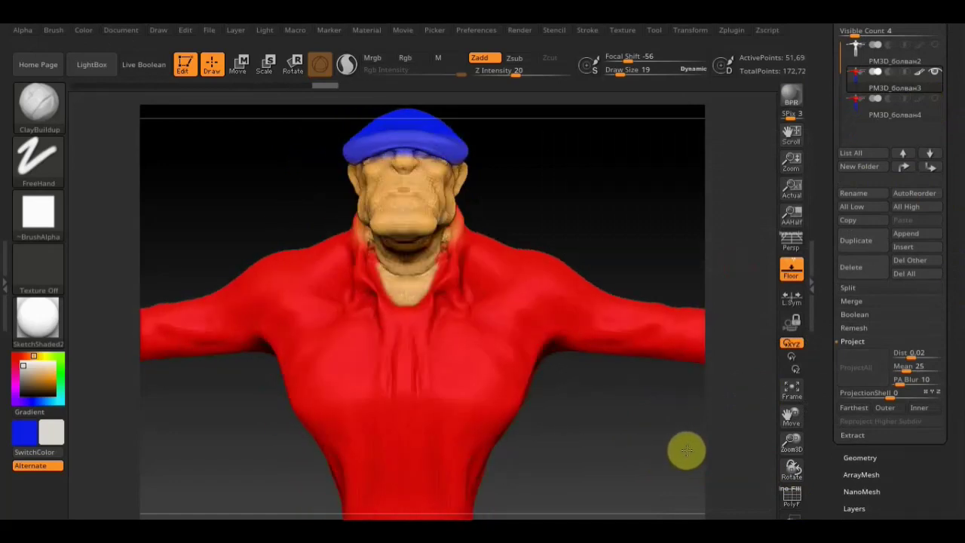
{"action": "mouse_move", "coordinate": [686, 450]}
{"action": "left_mouse_down"}
{"action": "mouse_move", "coordinate": [720, 450]}
{"action": "mouse_move", "coordinate": [664, 450]}
{"action": "left_mouse_up"}
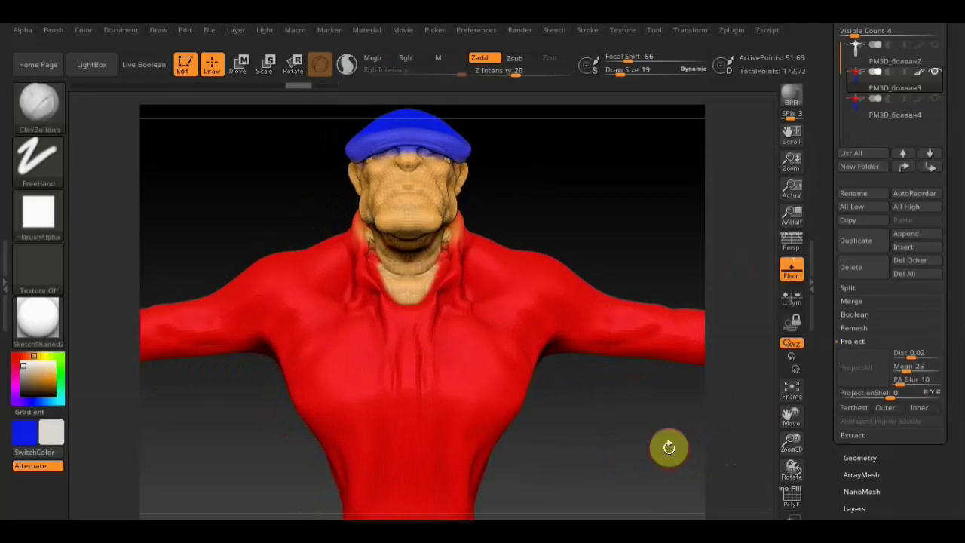
{"action": "key", "text": "ctrl+z"}
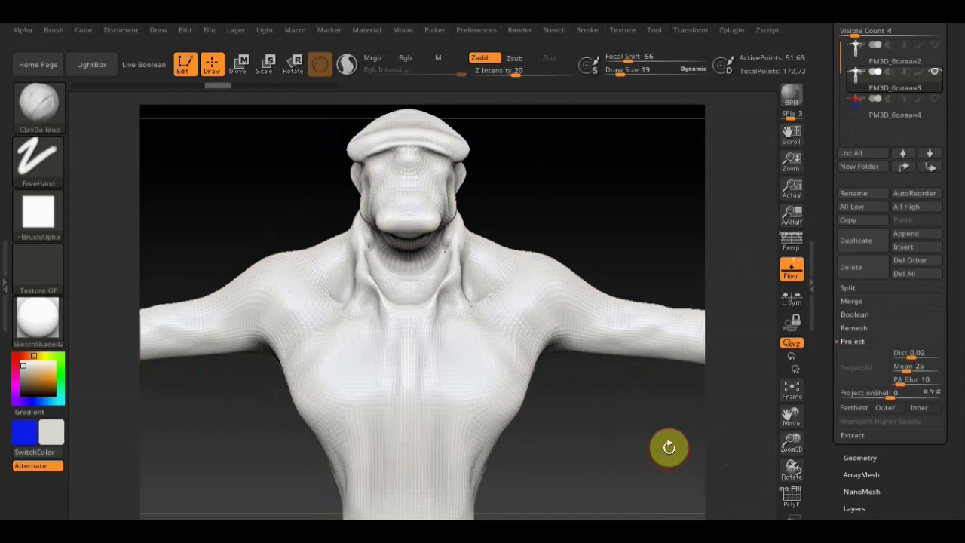
{"action": "key", "text": "shift+d"}
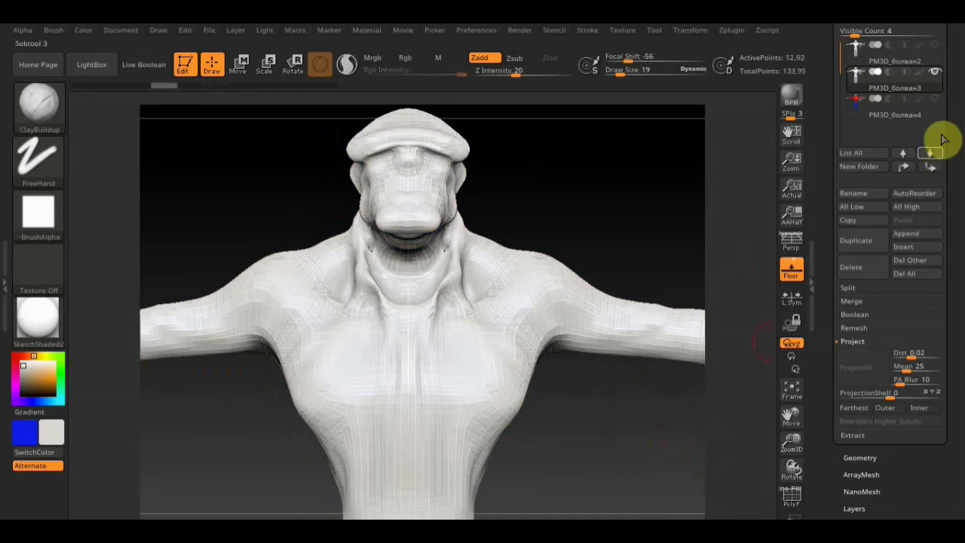
{"action": "left_click", "coordinate": [934, 101]}
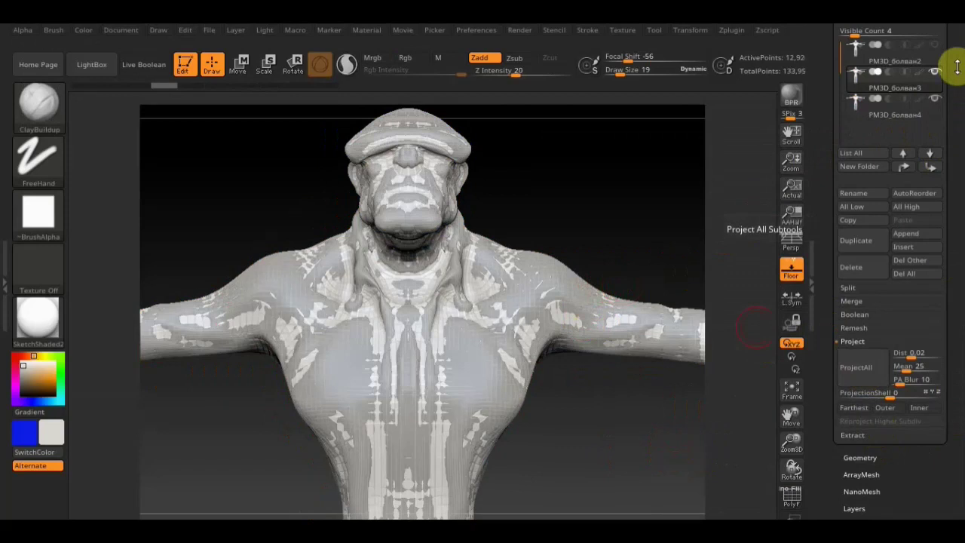
Step: Show the painted subtool and run ProjectAll, confirming YES to project PolyPaint onto the copy
{"action": "left_click", "coordinate": [927, 105]}
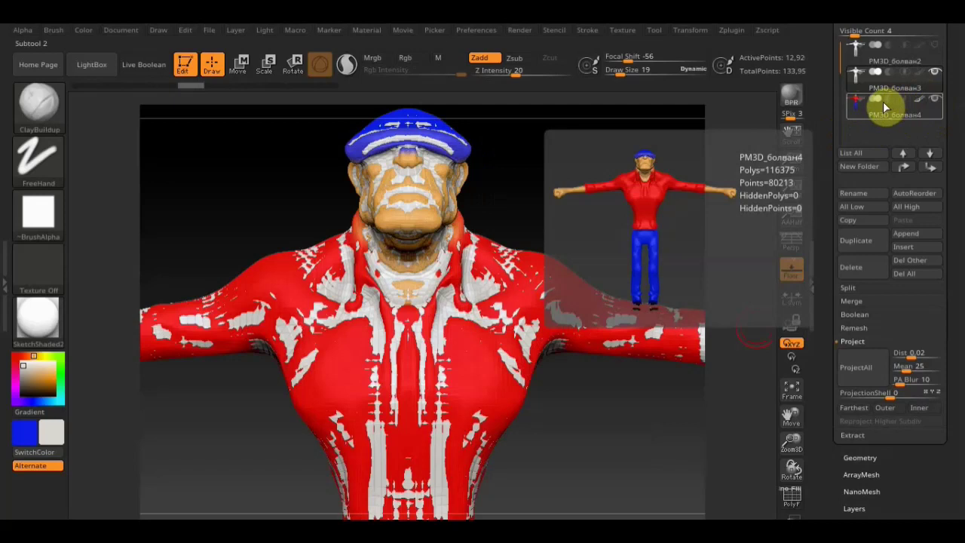
{"action": "left_click", "coordinate": [867, 377]}
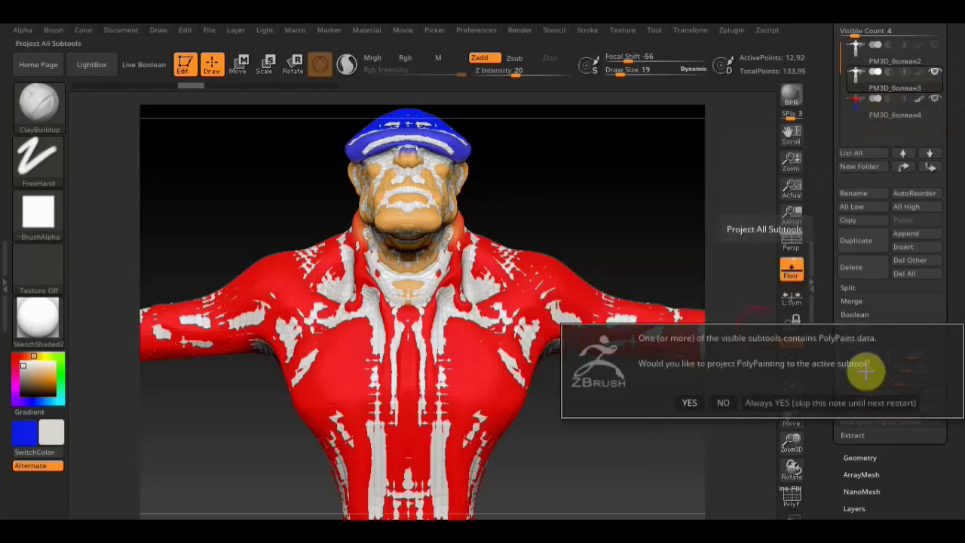
{"action": "left_click", "coordinate": [689, 402]}
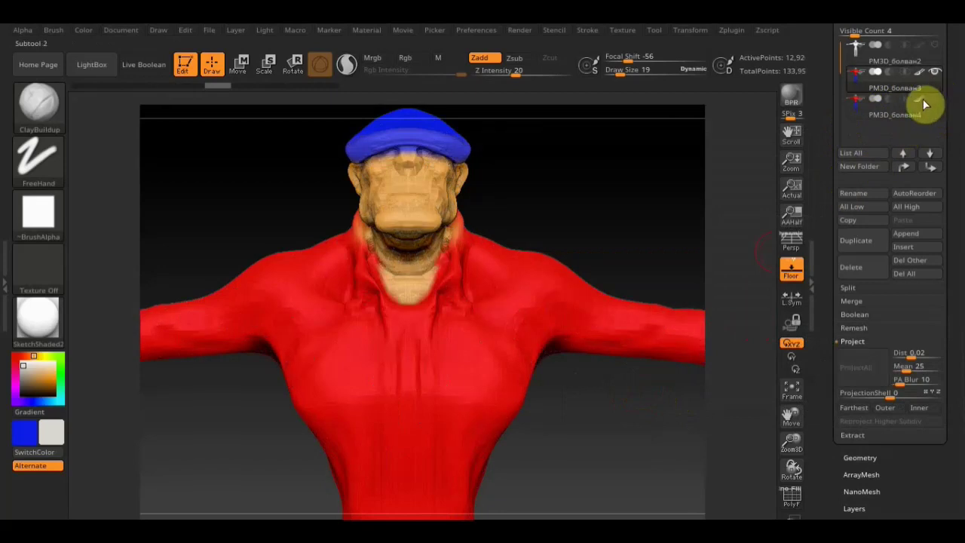
{"action": "left_click_drag", "start_coordinate": [608, 218], "coordinate": [565, 218]}
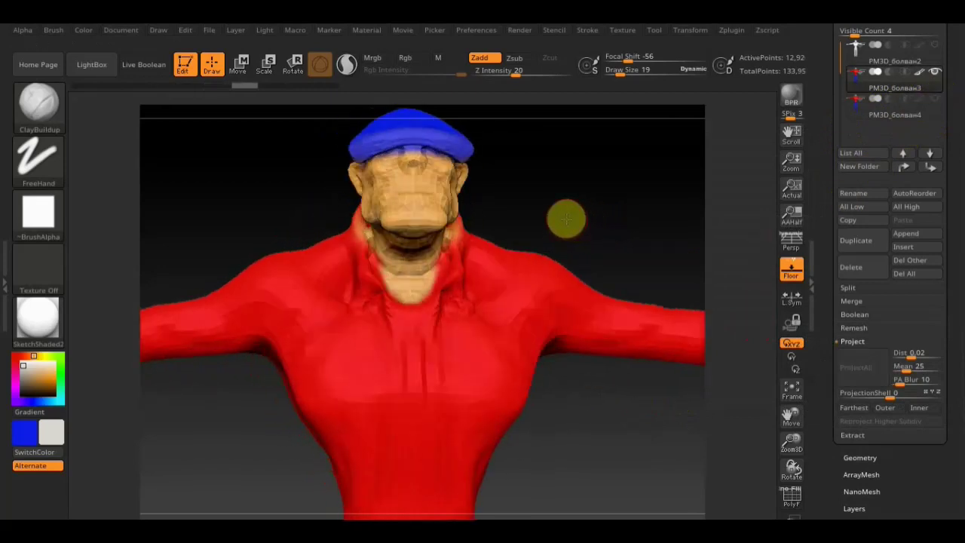
{"action": "left_click_drag", "start_coordinate": [593, 446], "coordinate": [558, 444]}
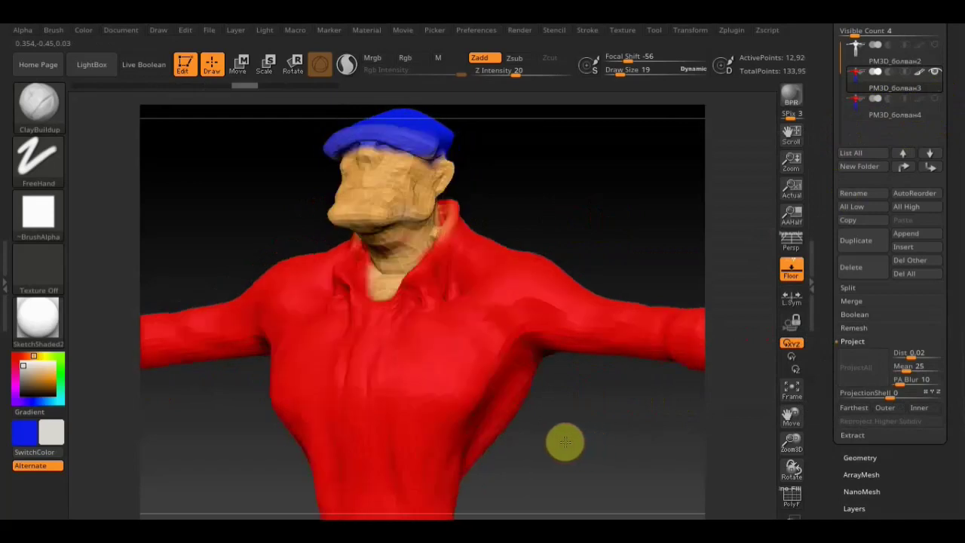
{"action": "left_click_drag", "start_coordinate": [403, 314], "coordinate": [425, 312]}
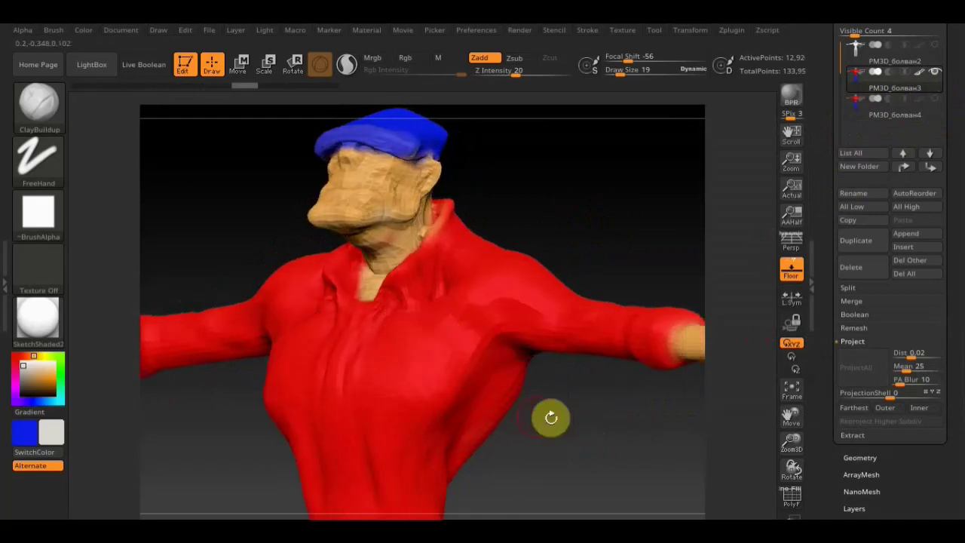
{"action": "mouse_move", "coordinate": [577, 437]}
{"action": "left_mouse_down"}
{"action": "mouse_move", "coordinate": [599, 403]}
{"action": "mouse_move", "coordinate": [562, 269]}
{"action": "left_mouse_up"}
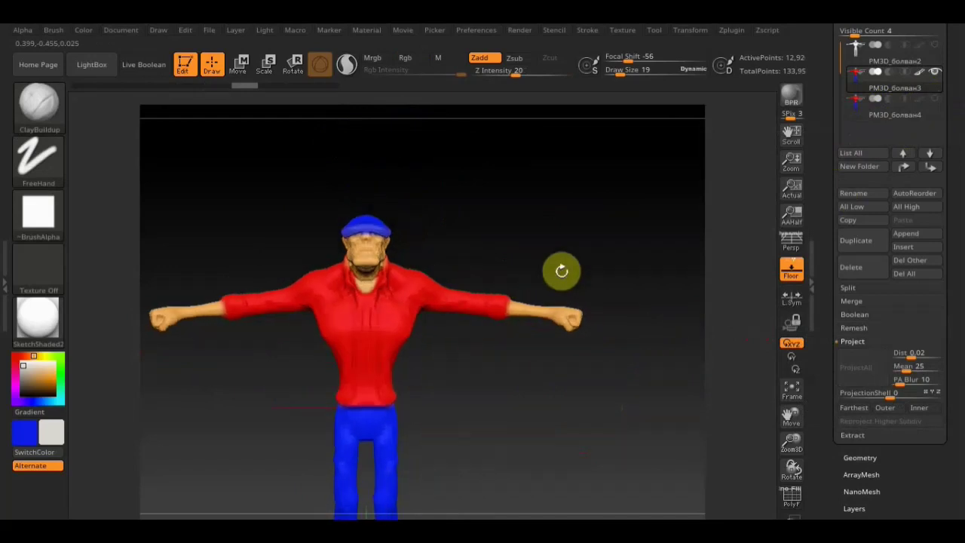
{"action": "mouse_move", "coordinate": [545, 364]}
{"action": "left_mouse_down", "text": "alt"}
{"action": "mouse_move", "coordinate": [563, 325]}
{"action": "mouse_move", "coordinate": [558, 355]}
{"action": "mouse_move", "coordinate": [483, 360]}
{"action": "mouse_move", "coordinate": [536, 359]}
{"action": "mouse_move", "coordinate": [550, 371]}
{"action": "left_mouse_up", "text": "alt"}
{"action": "mouse_move", "coordinate": [895, 109]}
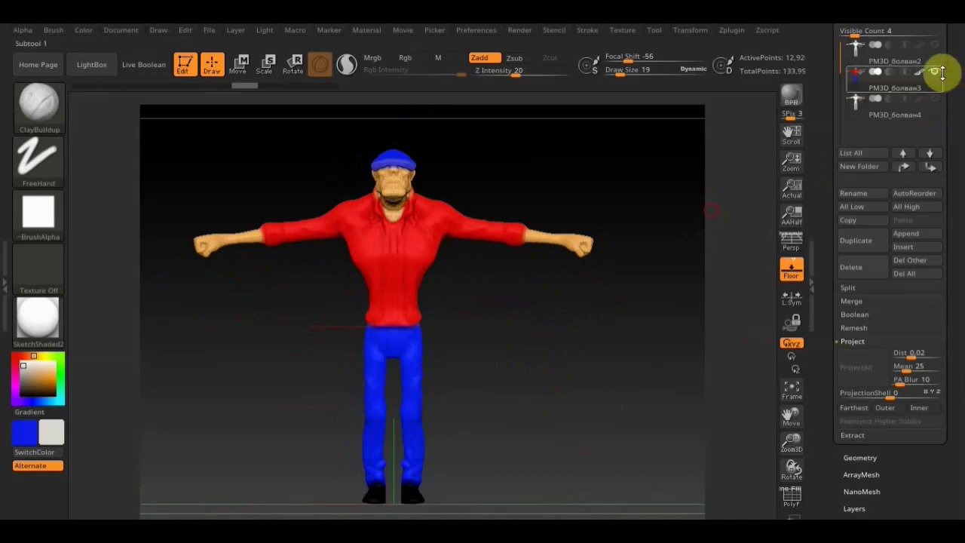
{"action": "left_click", "coordinate": [922, 46]}
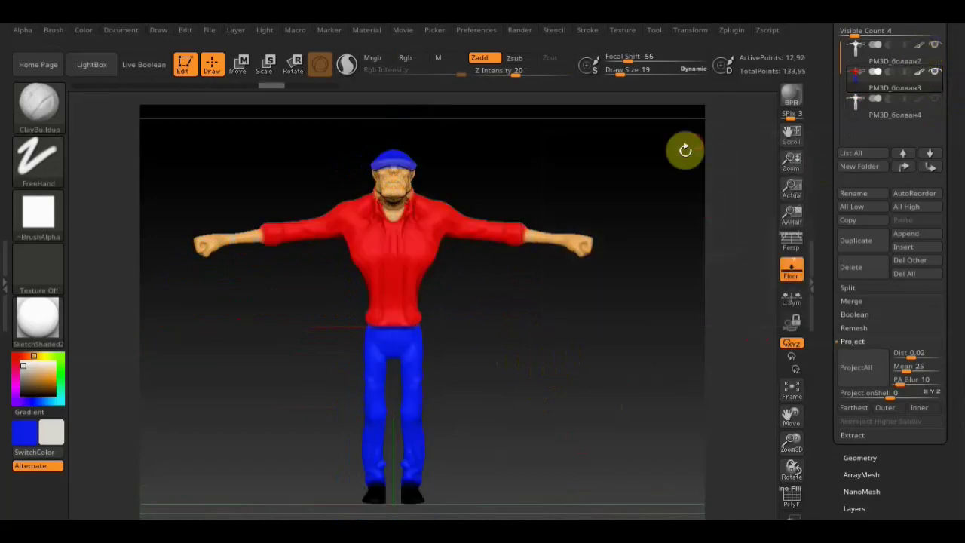
Step: Move one character copy right along the X axis, then zoom in on both side by side
{"action": "left_click", "coordinate": [239, 67]}
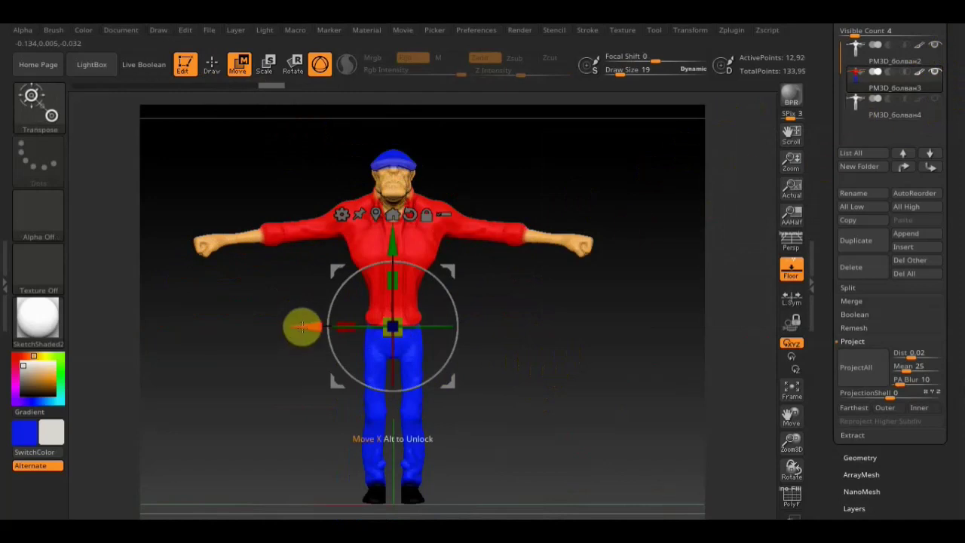
{"action": "left_click_drag", "start_coordinate": [302, 326], "coordinate": [491, 349]}
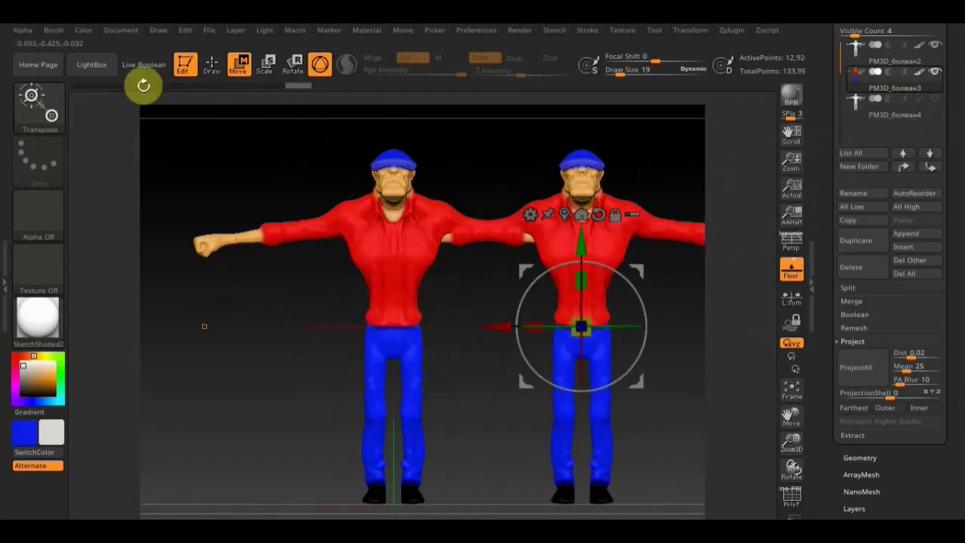
{"action": "left_click", "coordinate": [211, 64]}
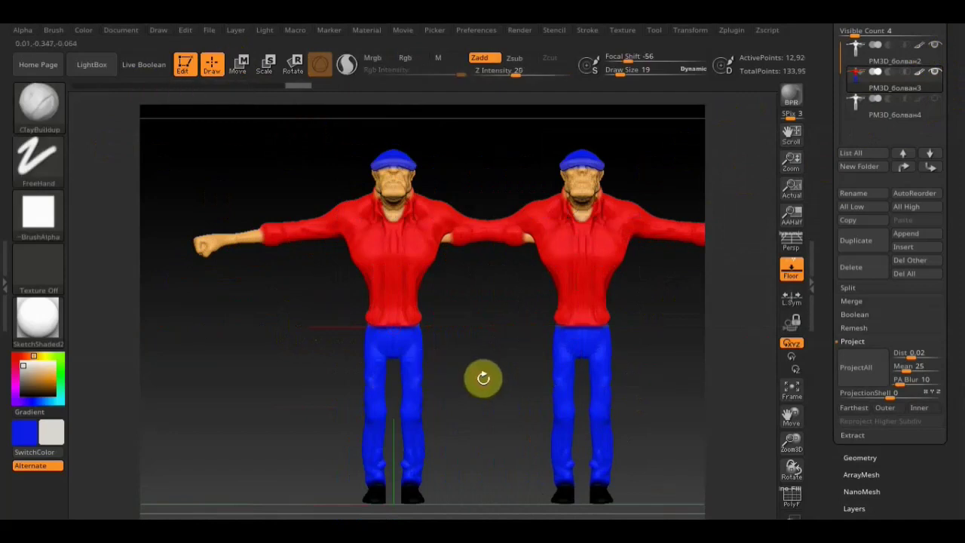
{"action": "left_click_drag", "start_coordinate": [367, 399], "coordinate": [491, 394]}
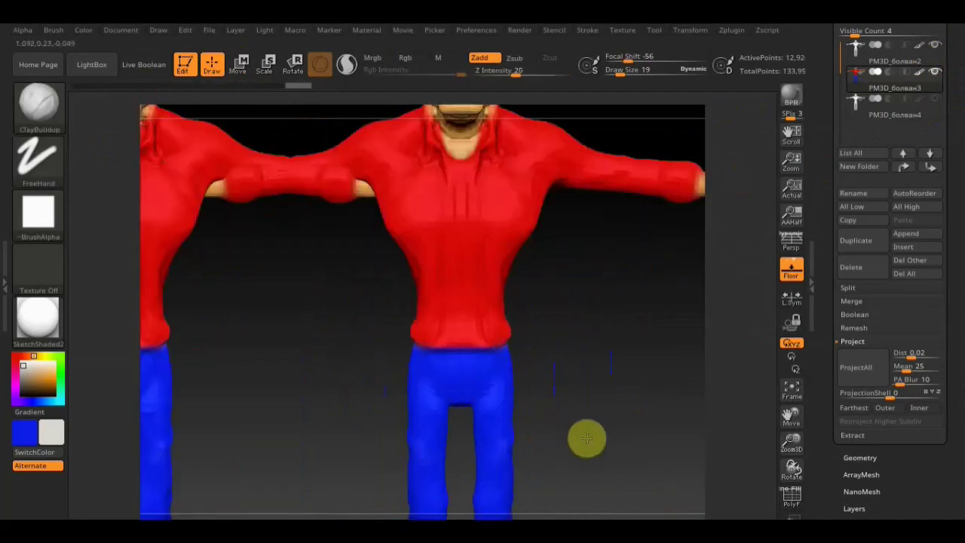
{"action": "left_click_drag", "start_coordinate": [585, 435], "coordinate": [562, 362]}
{"action": "mouse_move", "coordinate": [732, 450]}
{"action": "left_mouse_down"}
{"action": "mouse_move", "coordinate": [731, 469]}
{"action": "mouse_move", "coordinate": [709, 469]}
{"action": "mouse_move", "coordinate": [703, 406]}
{"action": "left_mouse_up"}
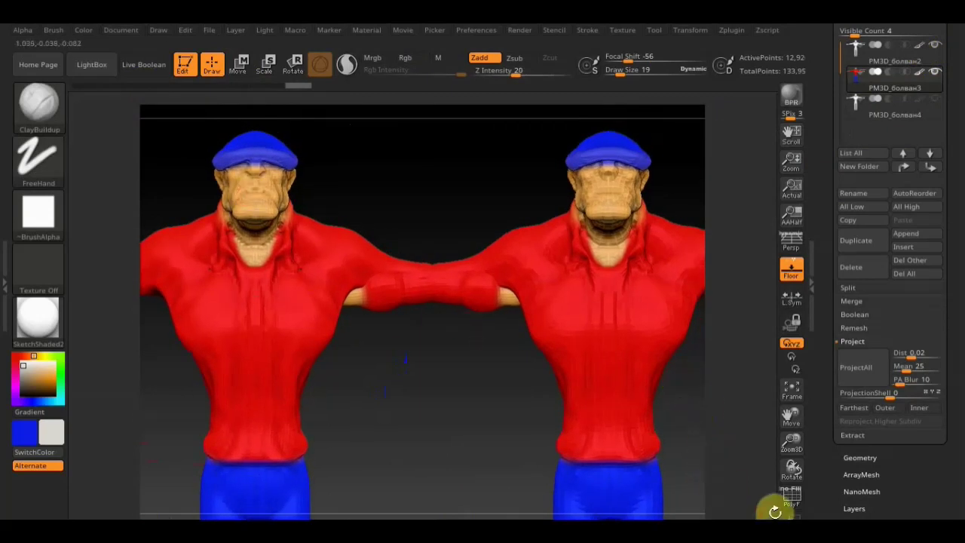
Step: Turn on PolyF and switch between the original and low-resolution subtools to compare wireframes
{"action": "left_click", "coordinate": [796, 498]}
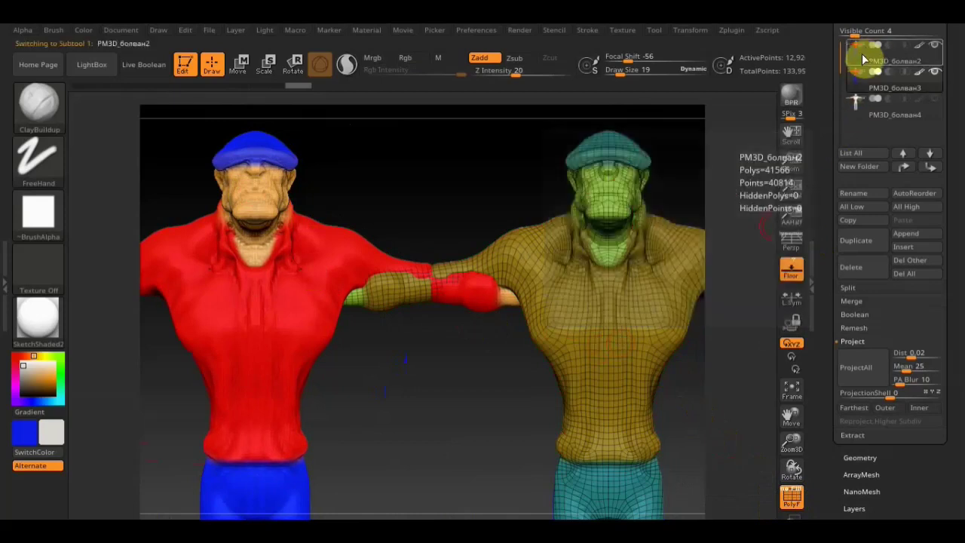
{"action": "left_click", "coordinate": [862, 56]}
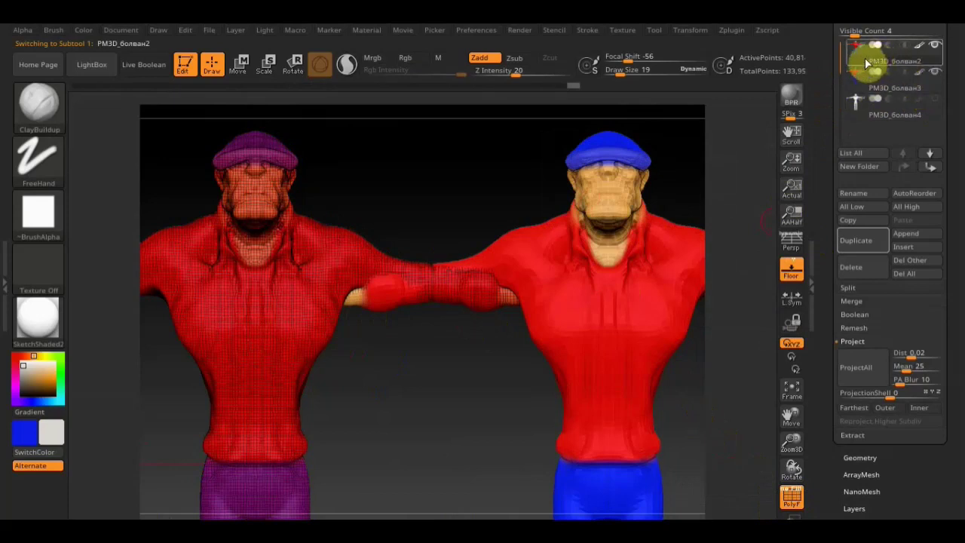
{"action": "left_click", "coordinate": [864, 85]}
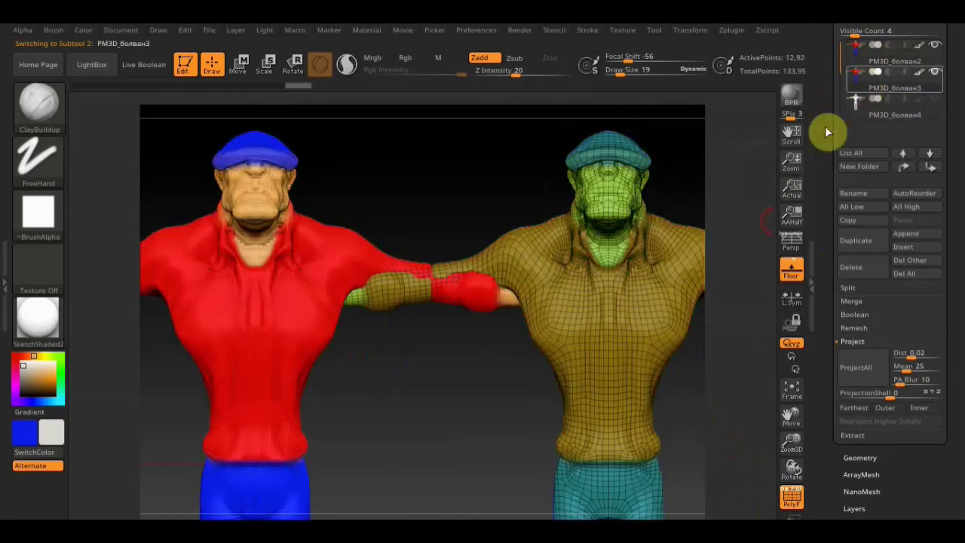
{"action": "left_click", "coordinate": [865, 61]}
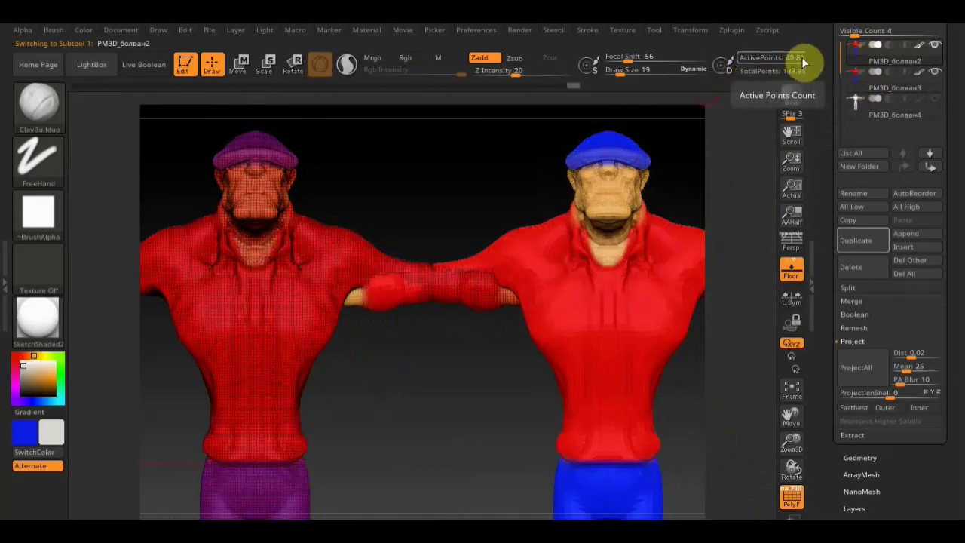
{"action": "mouse_move", "coordinate": [875, 79]}
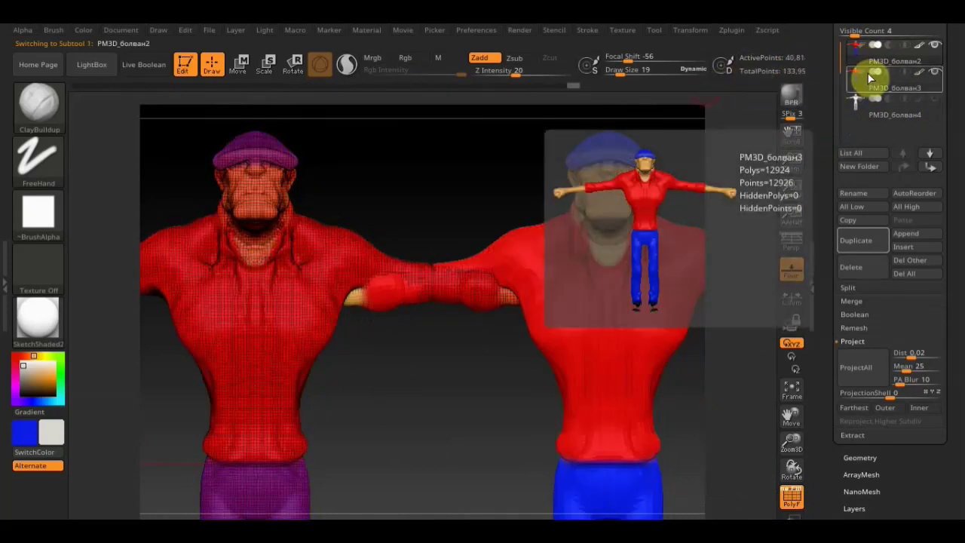
{"action": "left_click", "coordinate": [860, 87]}
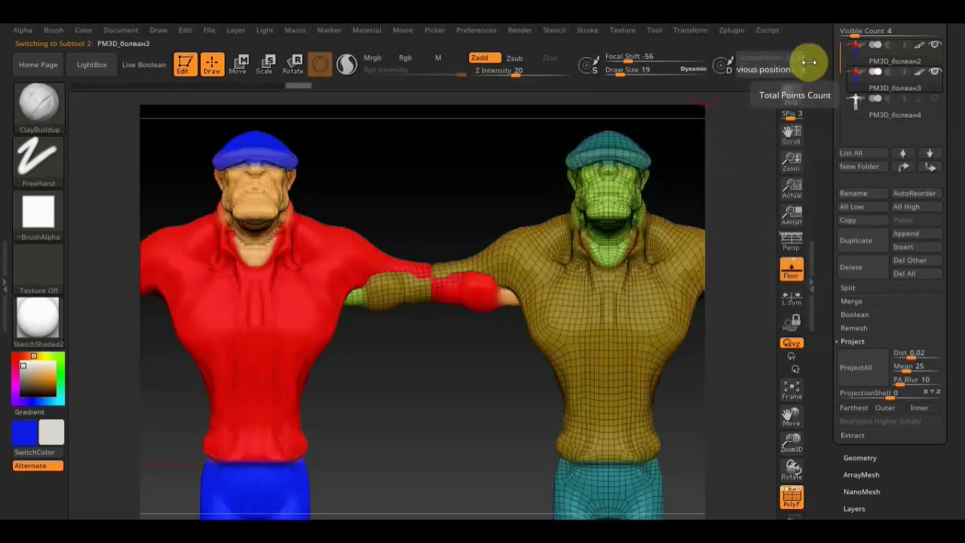
{"action": "left_click", "coordinate": [862, 61]}
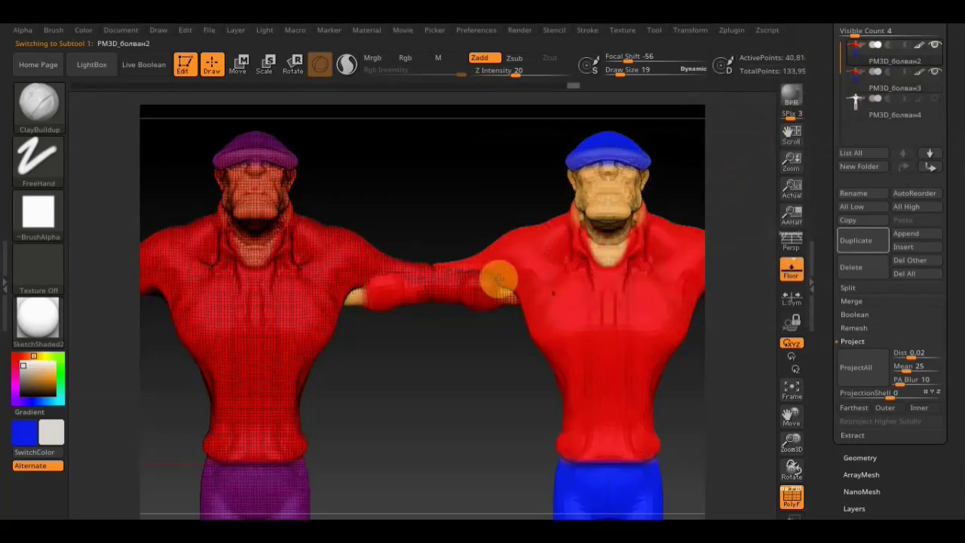
{"action": "mouse_move", "coordinate": [447, 188]}
{"action": "left_mouse_down"}
{"action": "mouse_move", "coordinate": [472, 194]}
{"action": "mouse_move", "coordinate": [436, 186]}
{"action": "mouse_move", "coordinate": [474, 190]}
{"action": "left_mouse_up"}
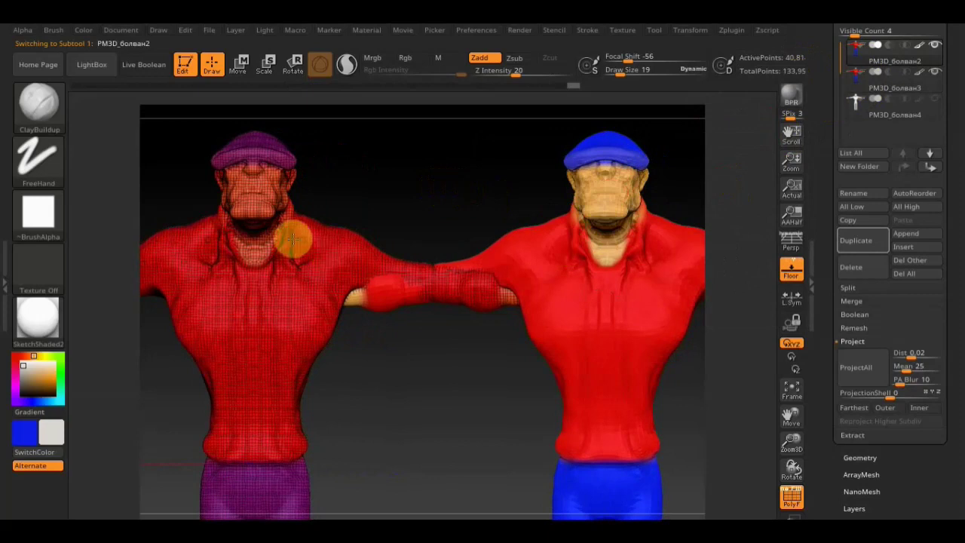
{"action": "mouse_move", "coordinate": [894, 60]}
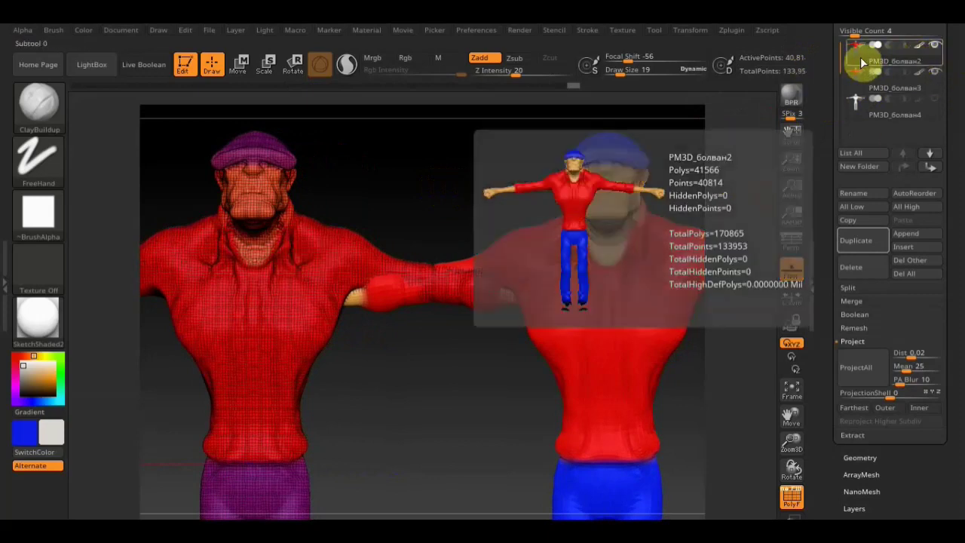
Step: Hide the high-resolution original, frame the low-resolution copy full-length, and turn off PolyF
{"action": "left_click", "coordinate": [935, 47]}
{"action": "left_click", "coordinate": [922, 43]}
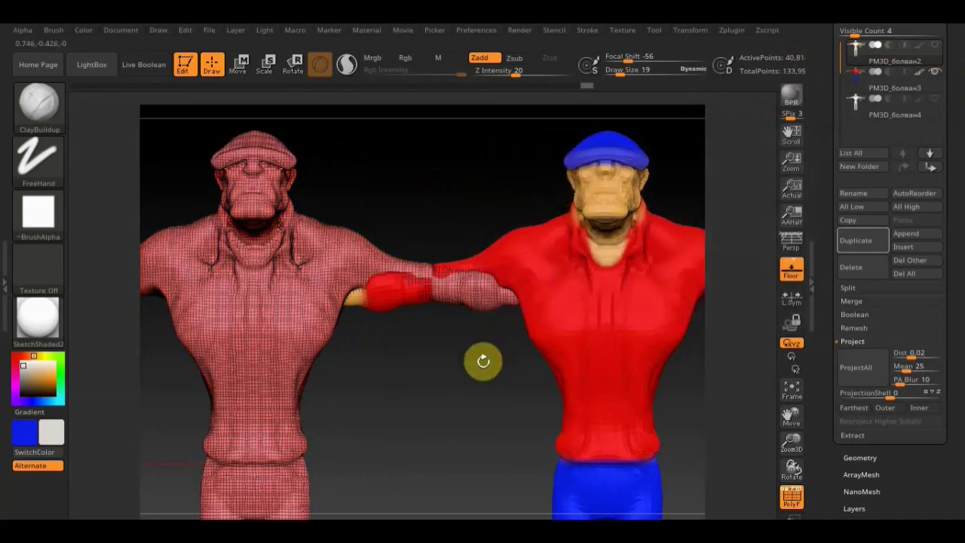
{"action": "left_click", "coordinate": [862, 88]}
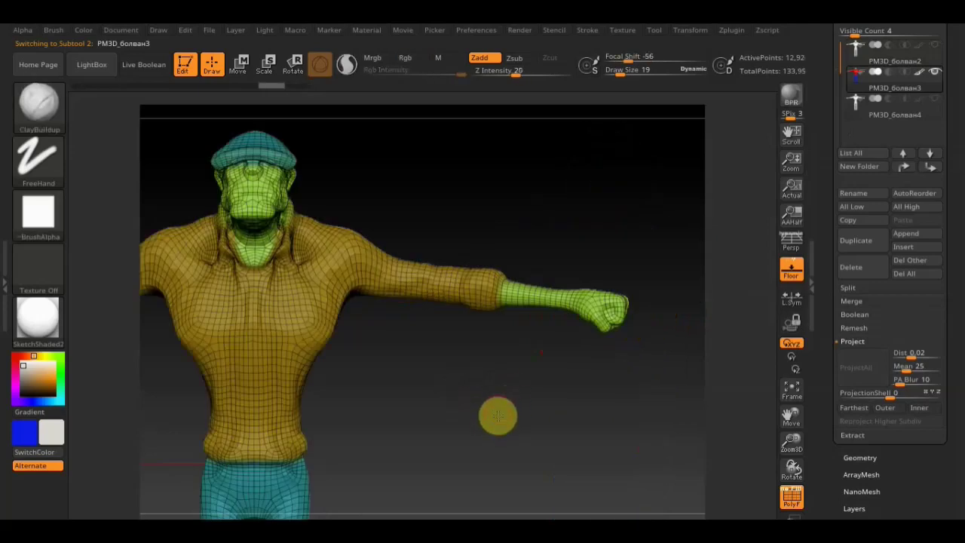
{"action": "key", "text": "f"}
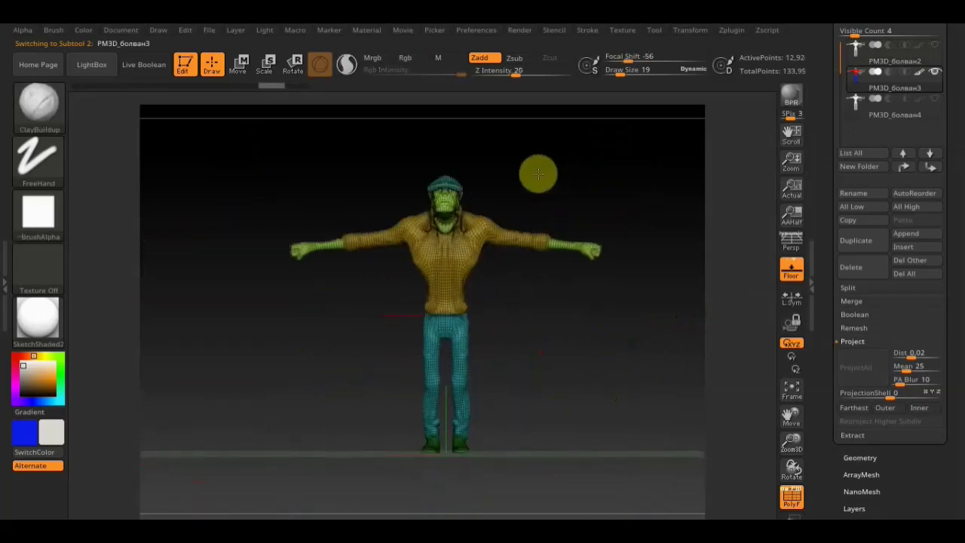
{"action": "mouse_move", "coordinate": [586, 316]}
{"action": "right_mouse_down", "text": "ctrl"}
{"action": "mouse_move", "coordinate": [586, 341]}
{"action": "mouse_move", "coordinate": [558, 334]}
{"action": "right_mouse_up", "text": "ctrl"}
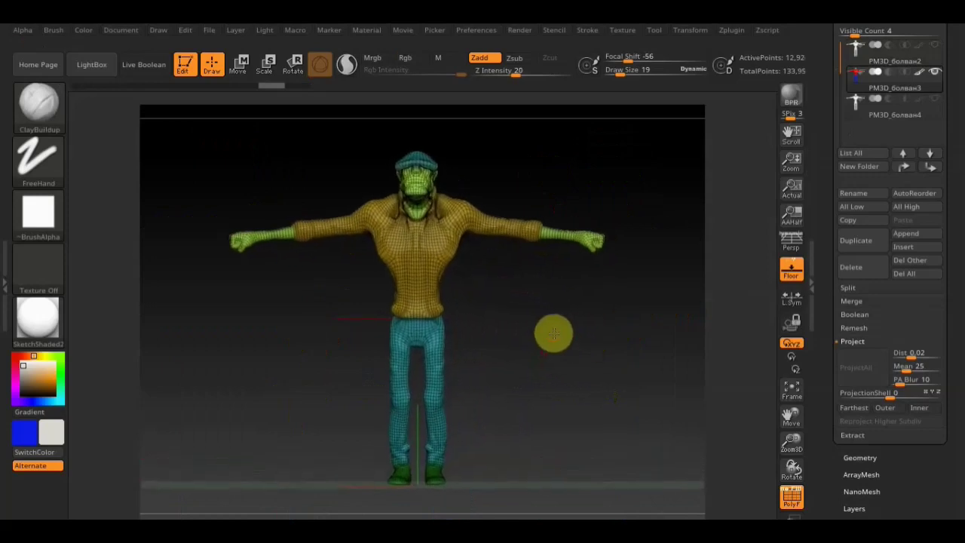
{"action": "left_click", "coordinate": [795, 501]}
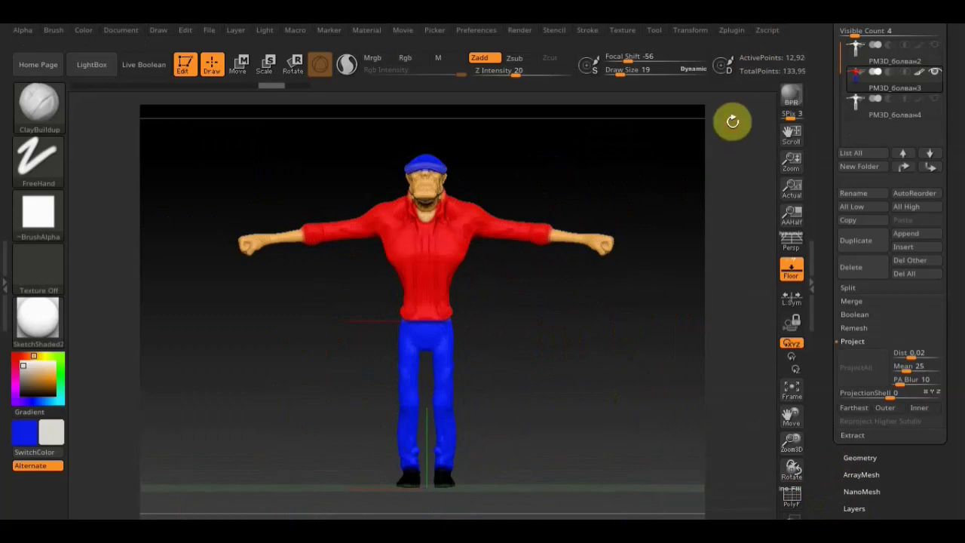
{"action": "left_click", "coordinate": [731, 30]}
Step: In Zplugin > UV Master, create the CL_PM3D_болван3 clone and unwrap it into 2 UV islands
{"action": "left_click", "coordinate": [766, 30]}
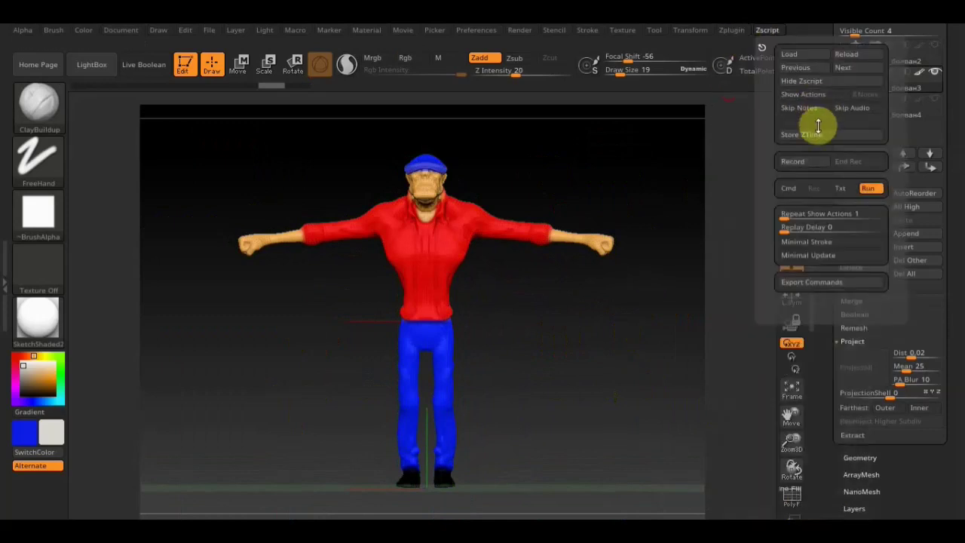
{"action": "left_click", "coordinate": [735, 32]}
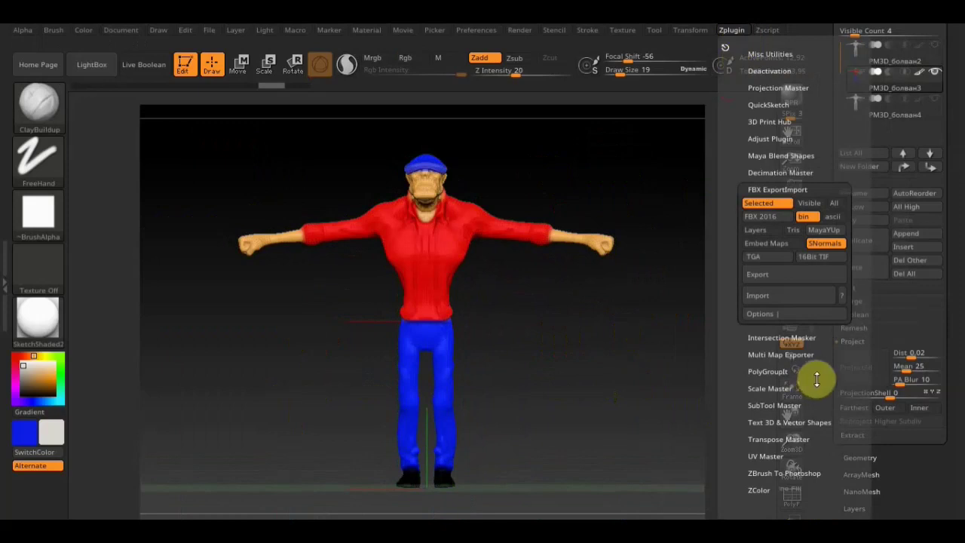
{"action": "left_click_drag", "start_coordinate": [817, 379], "coordinate": [818, 319]}
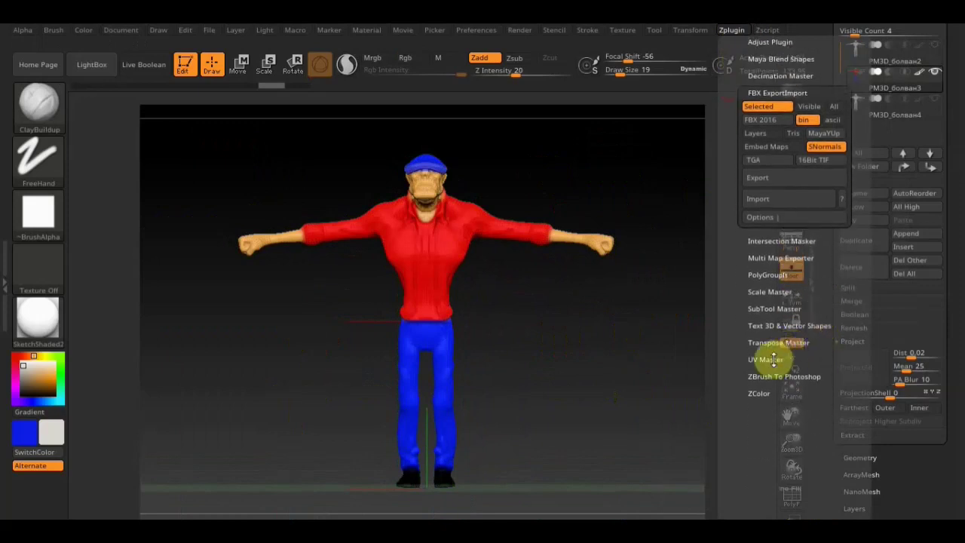
{"action": "left_click", "coordinate": [769, 360]}
{"action": "left_click_drag", "start_coordinate": [856, 262], "coordinate": [855, 165]}
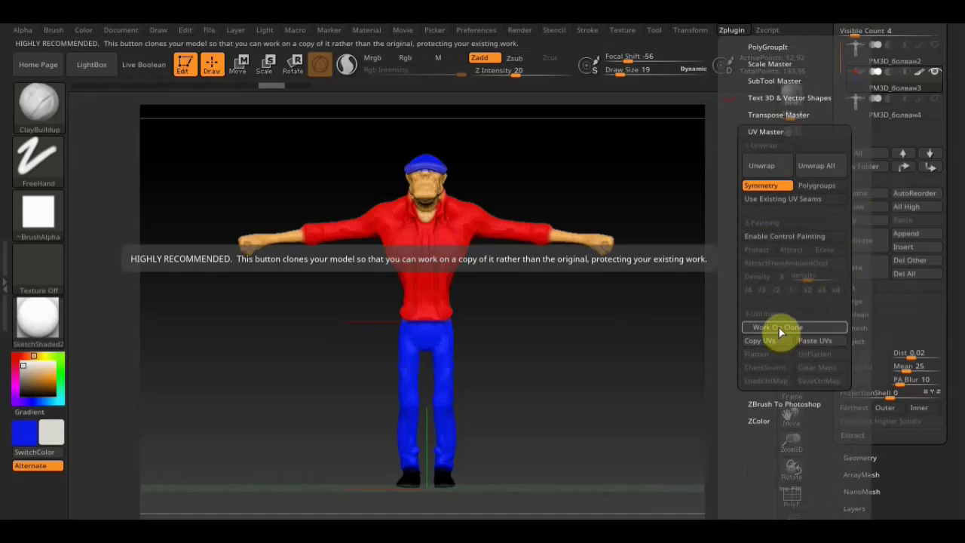
{"action": "left_click", "coordinate": [780, 329]}
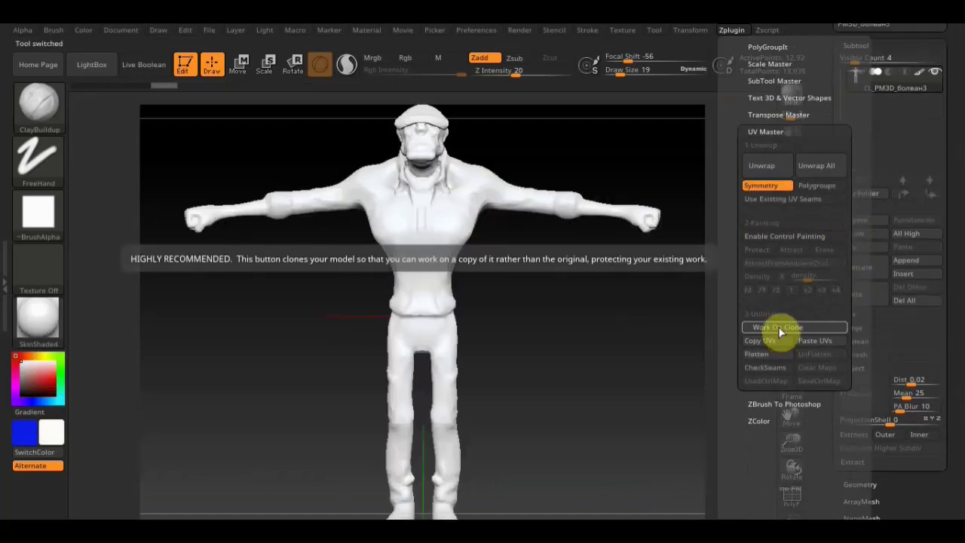
{"action": "left_click", "coordinate": [765, 165]}
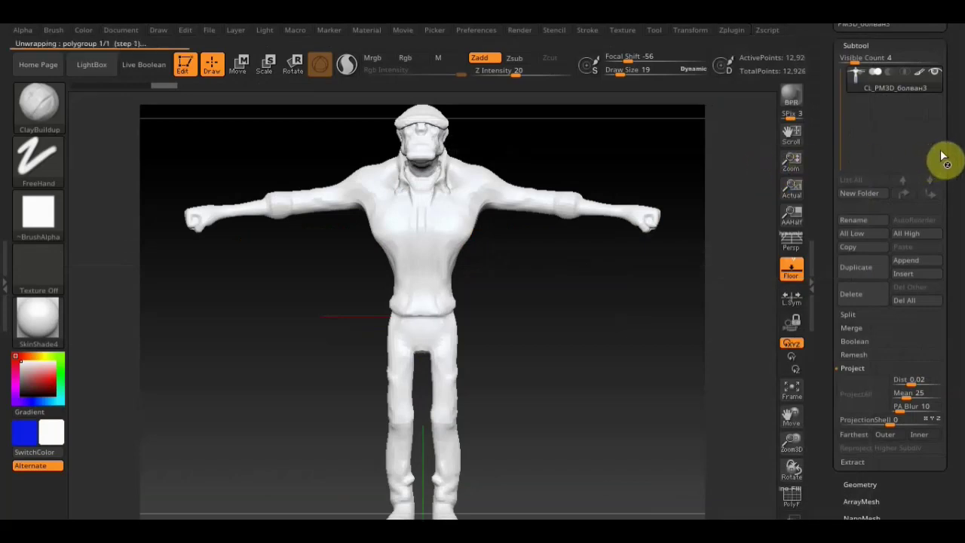
{"action": "left_click", "coordinate": [732, 31]}
{"action": "left_click_drag", "start_coordinate": [944, 90], "coordinate": [918, 252]}
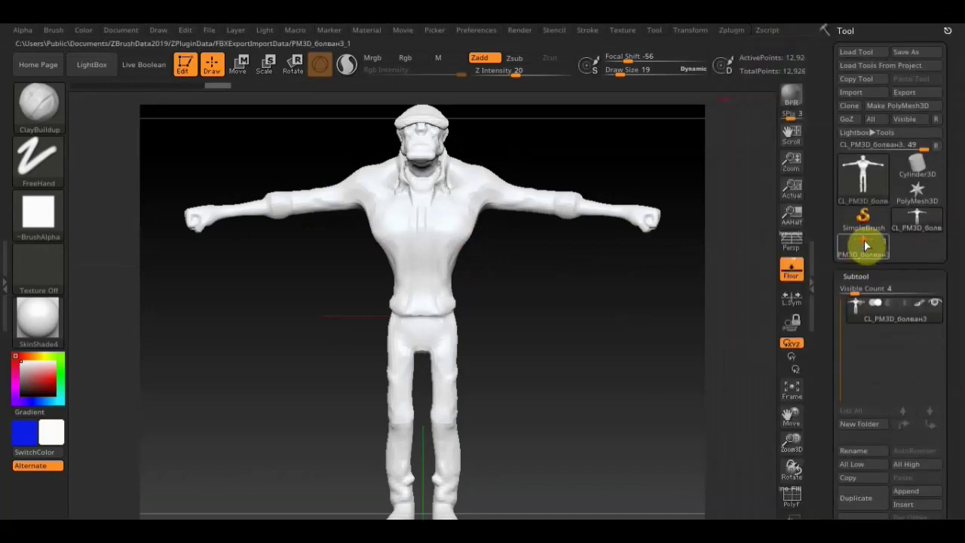
Step: Copy the clone's unwrapped UVs in UV Master and switch back to the painted PM3D tool
{"action": "left_click", "coordinate": [728, 31]}
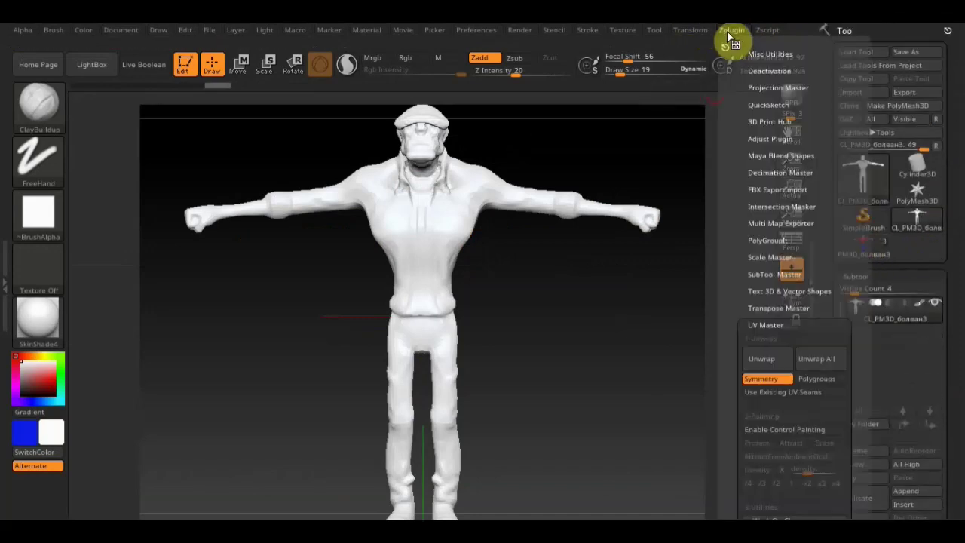
{"action": "left_click_drag", "start_coordinate": [832, 266], "coordinate": [829, 168]}
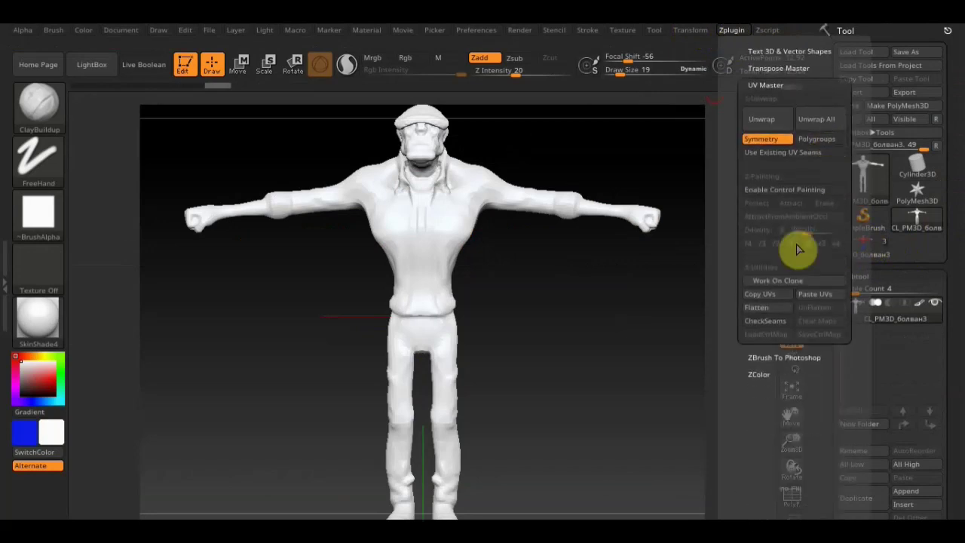
{"action": "left_click", "coordinate": [760, 297]}
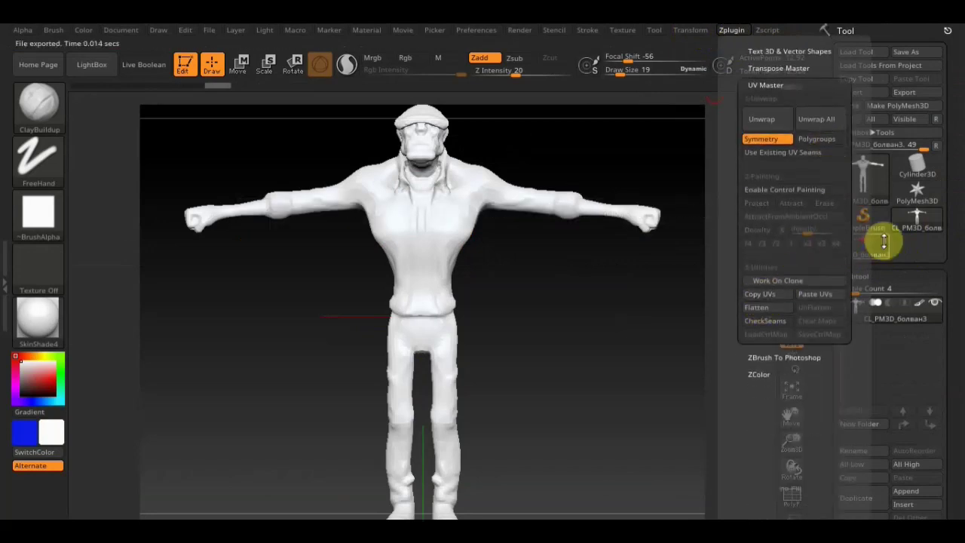
{"action": "left_click", "coordinate": [864, 246]}
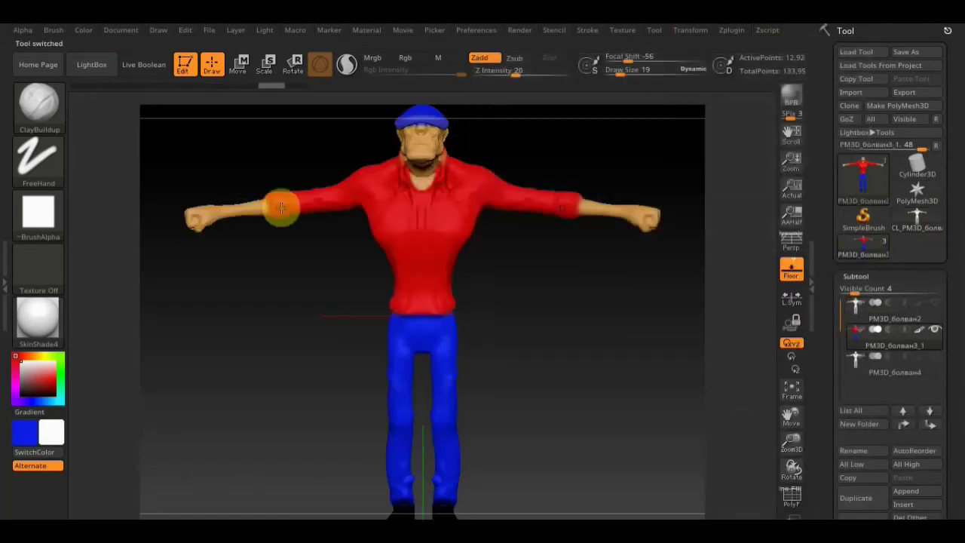
Step: Paste the UVs onto the painted character and expand Tool > Texture Map
{"action": "left_click", "coordinate": [731, 31]}
{"action": "left_click_drag", "start_coordinate": [854, 241], "coordinate": [827, 151]}
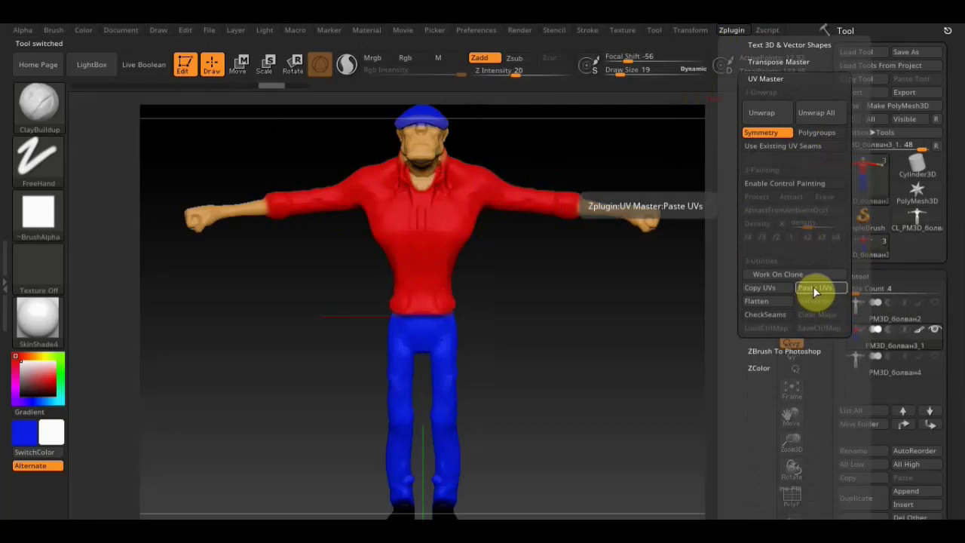
{"action": "left_click", "coordinate": [812, 288]}
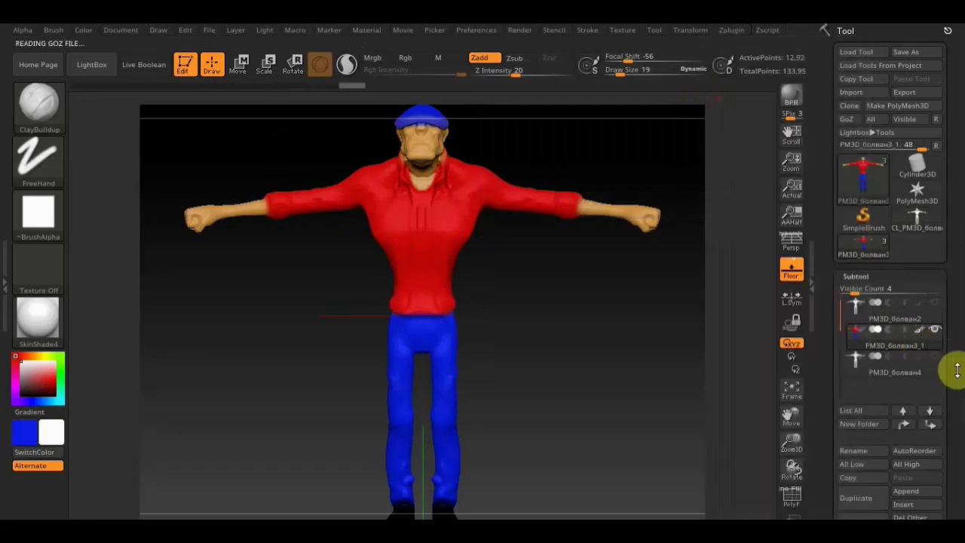
{"action": "left_click_drag", "start_coordinate": [956, 362], "coordinate": [956, 201]}
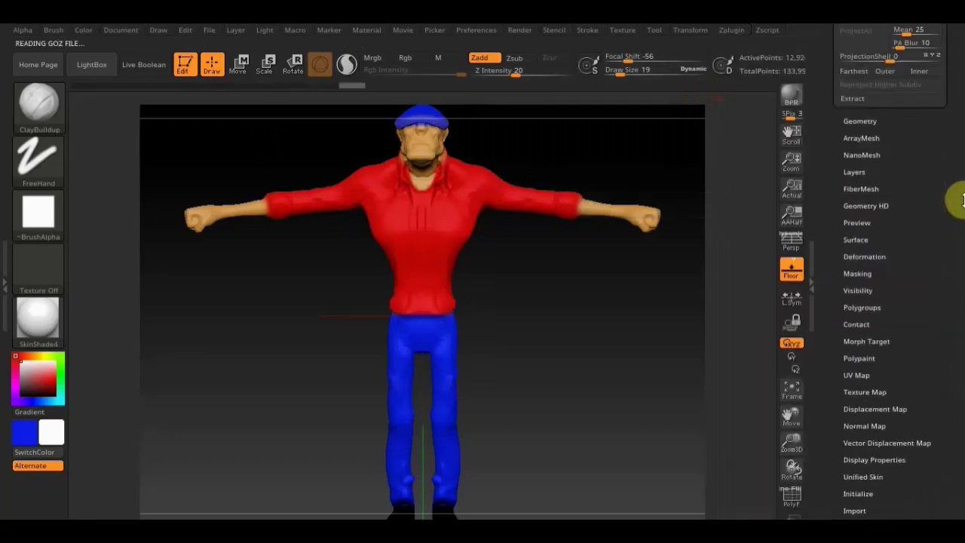
{"action": "left_click", "coordinate": [880, 390]}
{"action": "scroll", "coordinate": [928, 330], "scroll_direction": "up", "scroll_amount": 2}
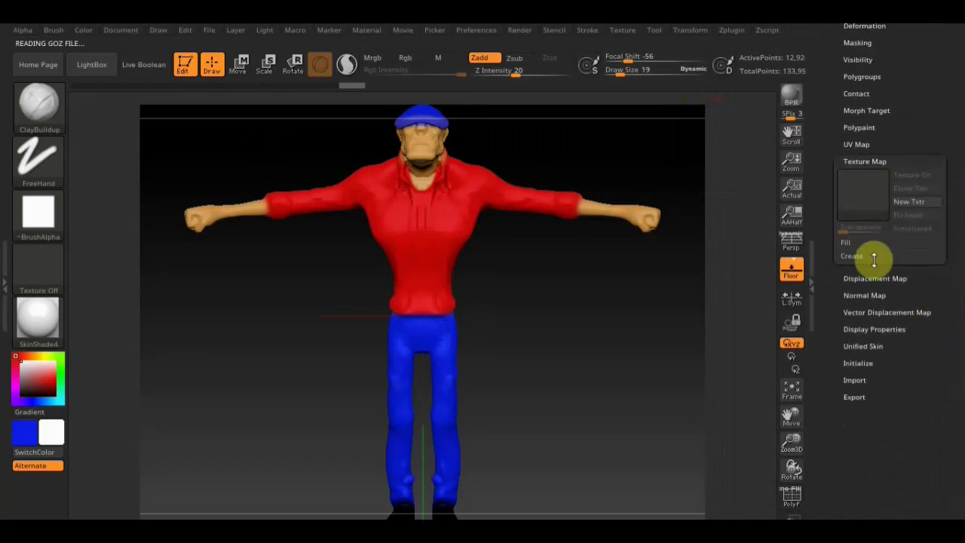
Step: Create a 2048×2048 texture map from polypaint and turn on Morph UV to flatten the character
{"action": "left_click", "coordinate": [852, 255]}
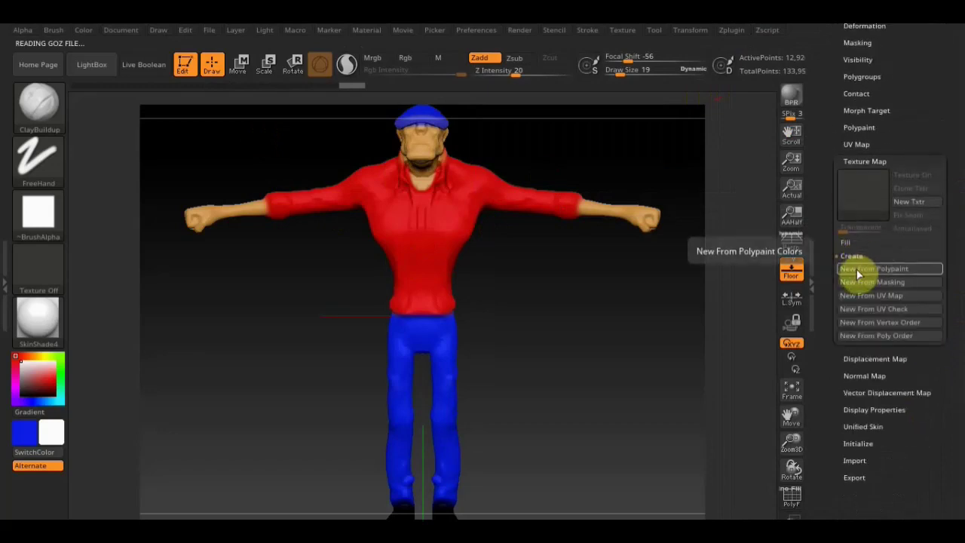
{"action": "left_click", "coordinate": [878, 270]}
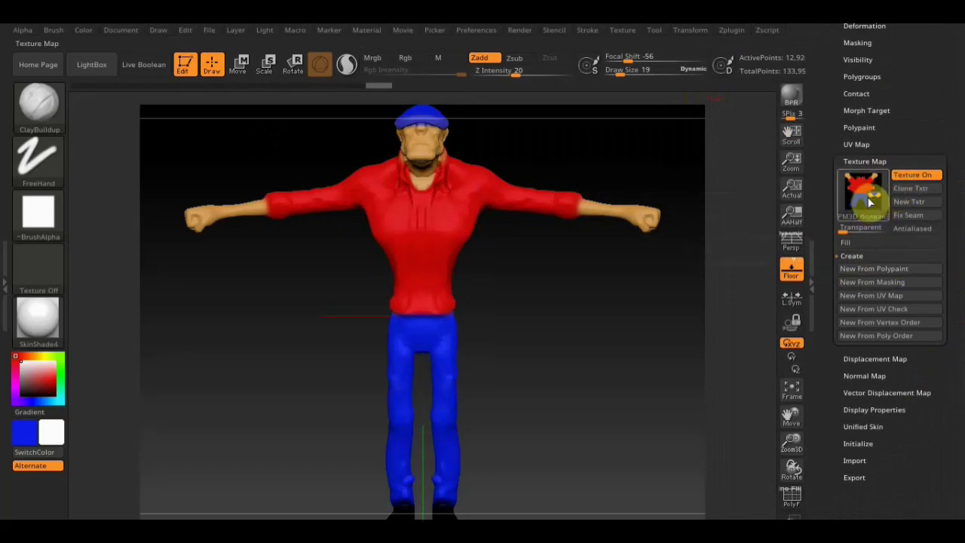
{"action": "mouse_move", "coordinate": [863, 195]}
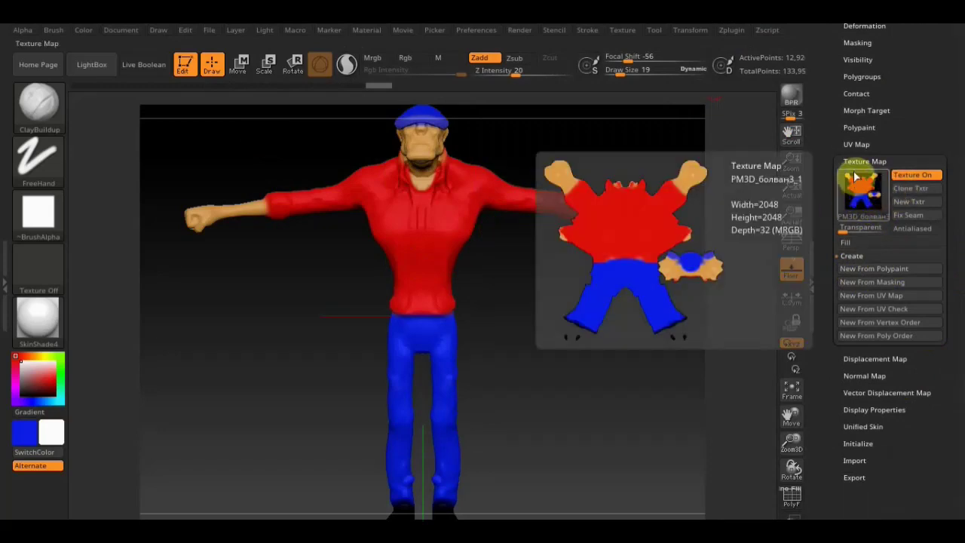
{"action": "left_click_drag", "start_coordinate": [931, 101], "coordinate": [925, 179]}
{"action": "scroll", "coordinate": [925, 178], "scroll_direction": "up", "scroll_amount": 2}
{"action": "left_click", "coordinate": [860, 291]}
{"action": "left_click_drag", "start_coordinate": [904, 283], "coordinate": [913, 213]}
{"action": "left_click", "coordinate": [915, 215]}
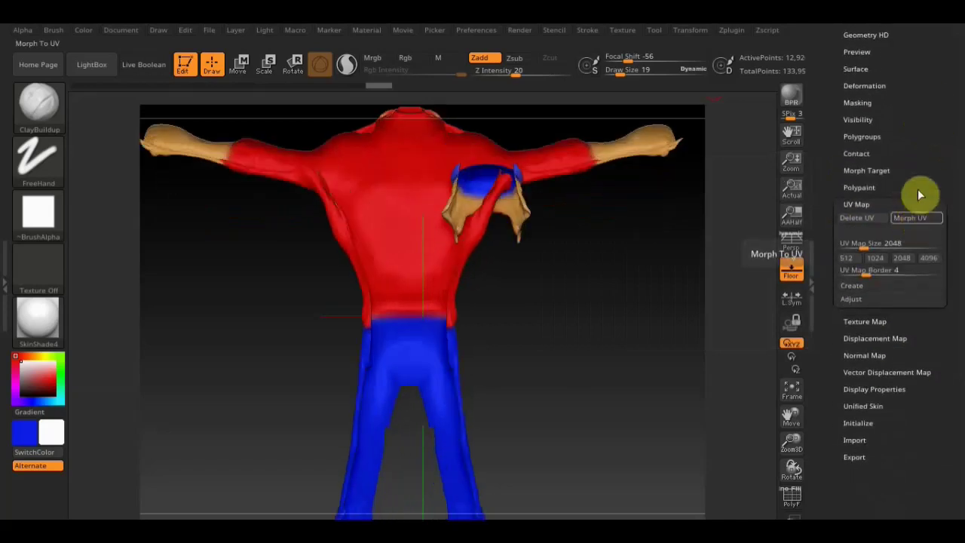
Step: Frame the flattened UV layout, then switch Morph UV off to restore the 3D T-pose
{"action": "left_click", "coordinate": [794, 390]}
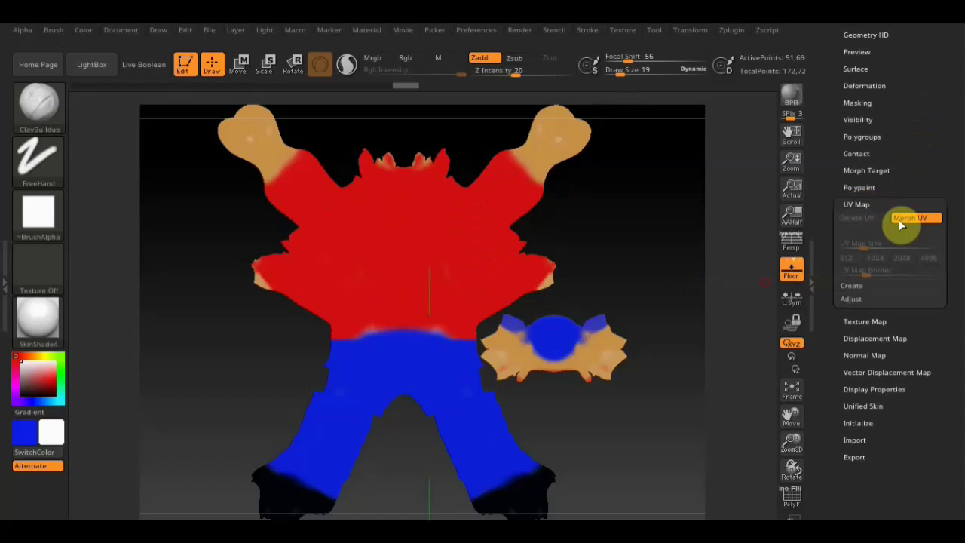
{"action": "left_click", "coordinate": [903, 218]}
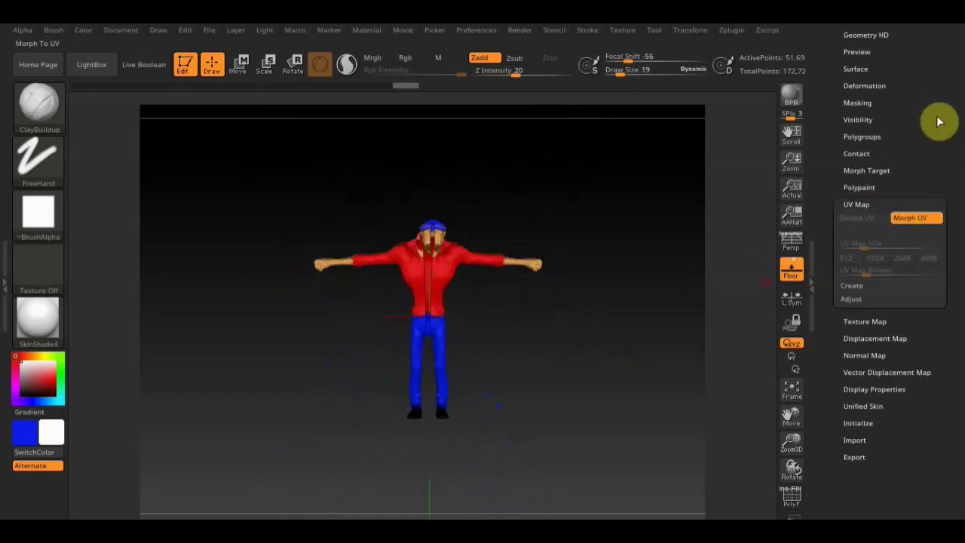
{"action": "left_click_drag", "start_coordinate": [930, 111], "coordinate": [936, 220]}
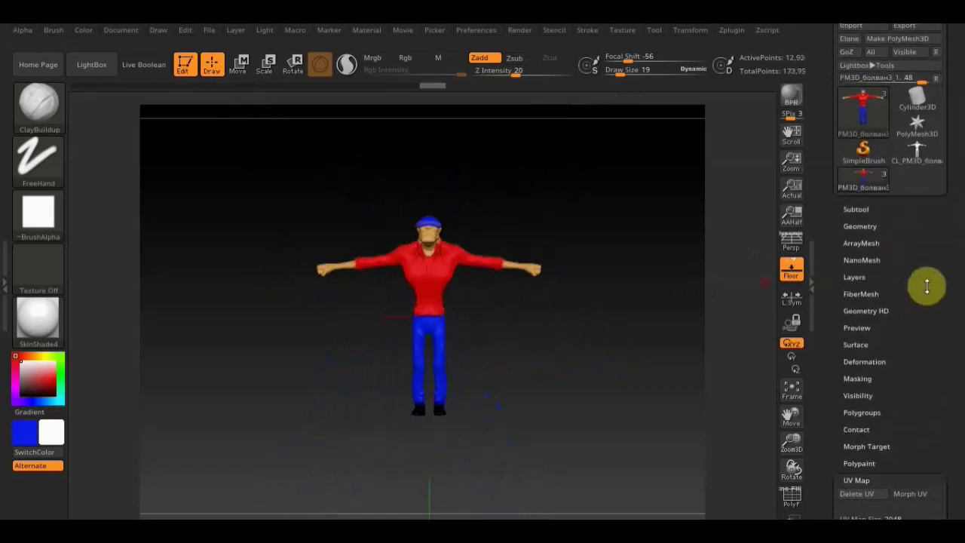
{"action": "left_click_drag", "start_coordinate": [948, 276], "coordinate": [945, 315]}
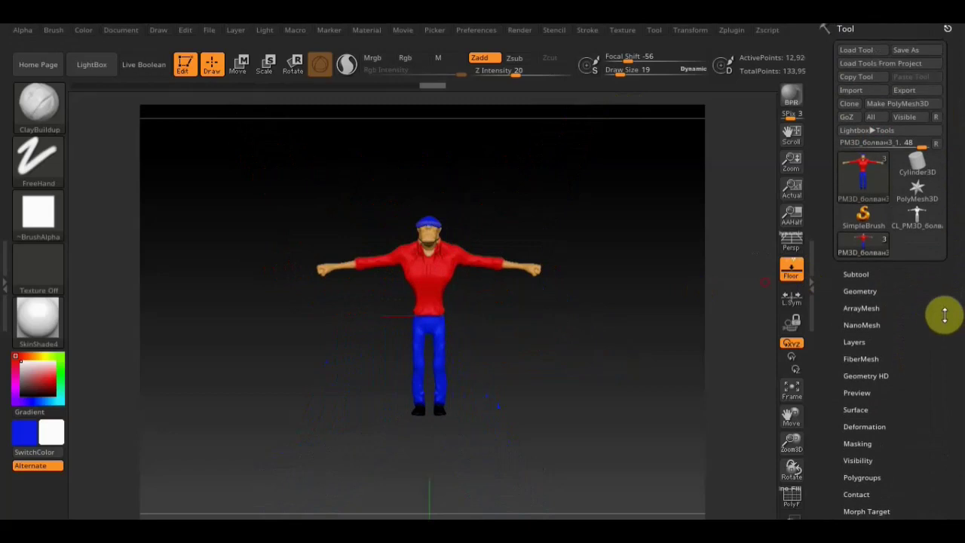
Step: Save the character through Tool > Export as PM3D_болван3_1.obj in the Desktop folder
{"action": "left_click", "coordinate": [904, 92]}
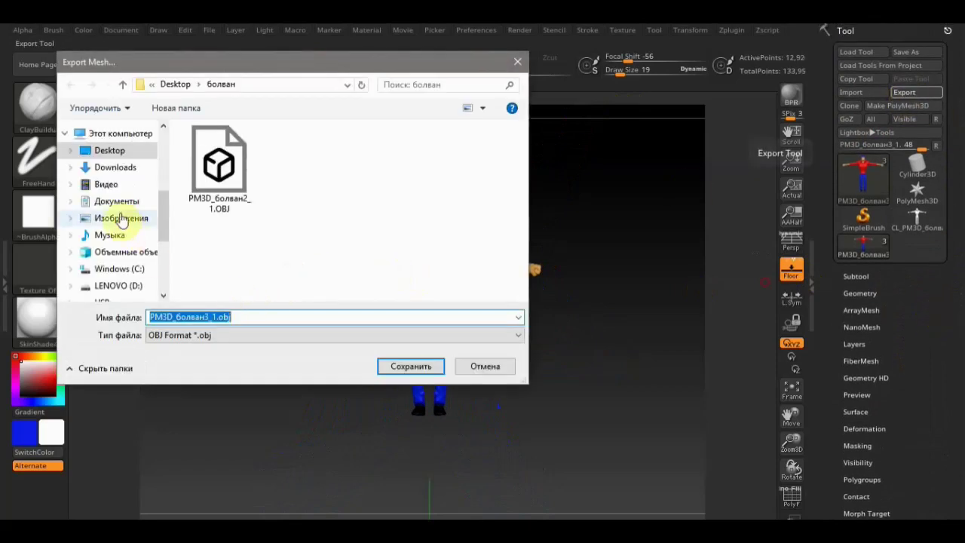
{"action": "left_click_drag", "start_coordinate": [161, 226], "coordinate": [158, 170]}
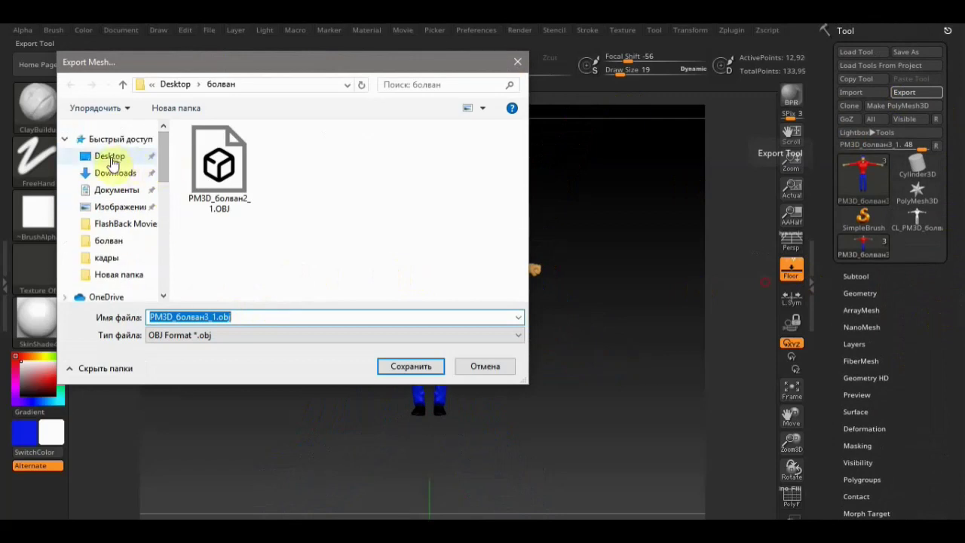
{"action": "left_click", "coordinate": [110, 156]}
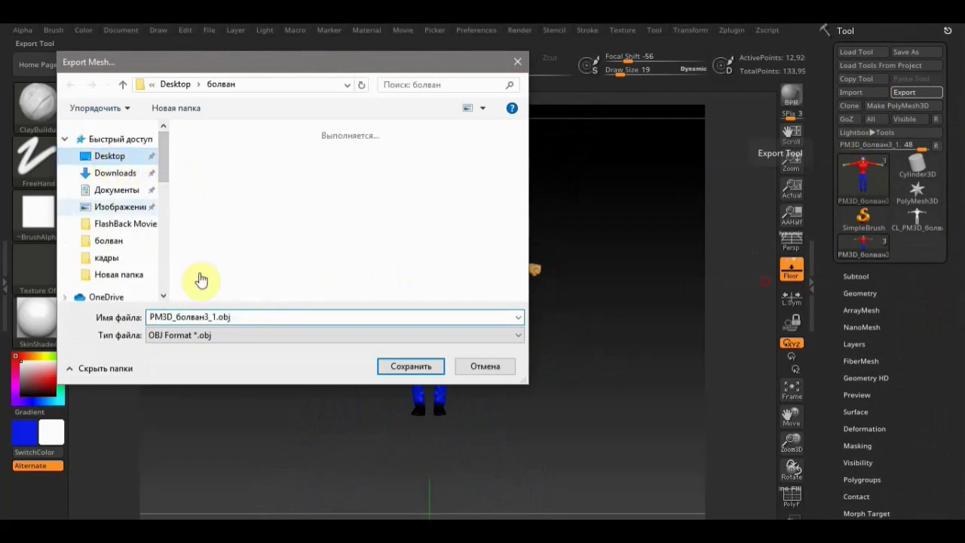
{"action": "left_click", "coordinate": [411, 371]}
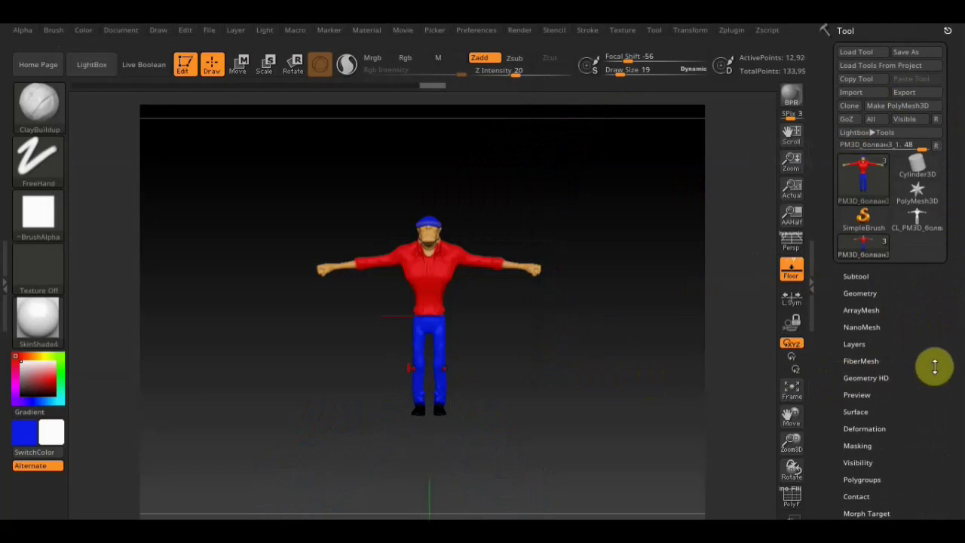
{"action": "mouse_move", "coordinate": [935, 361]}
{"action": "left_mouse_down"}
{"action": "mouse_move", "coordinate": [938, 259]}
{"action": "mouse_move", "coordinate": [857, 252]}
{"action": "left_mouse_up"}
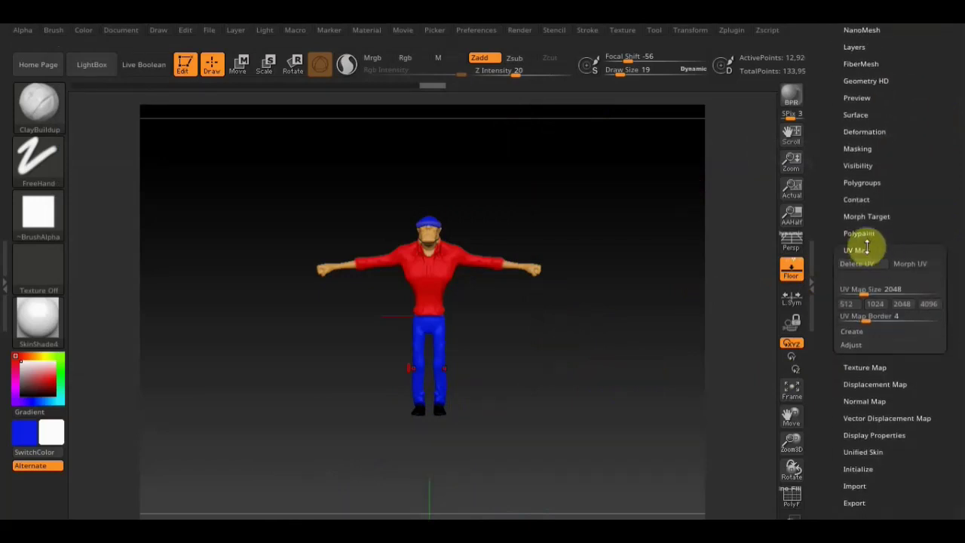
Step: Show the polygon wireframe and subdivide the character one level to about 172,700 points
{"action": "left_click", "coordinate": [858, 249]}
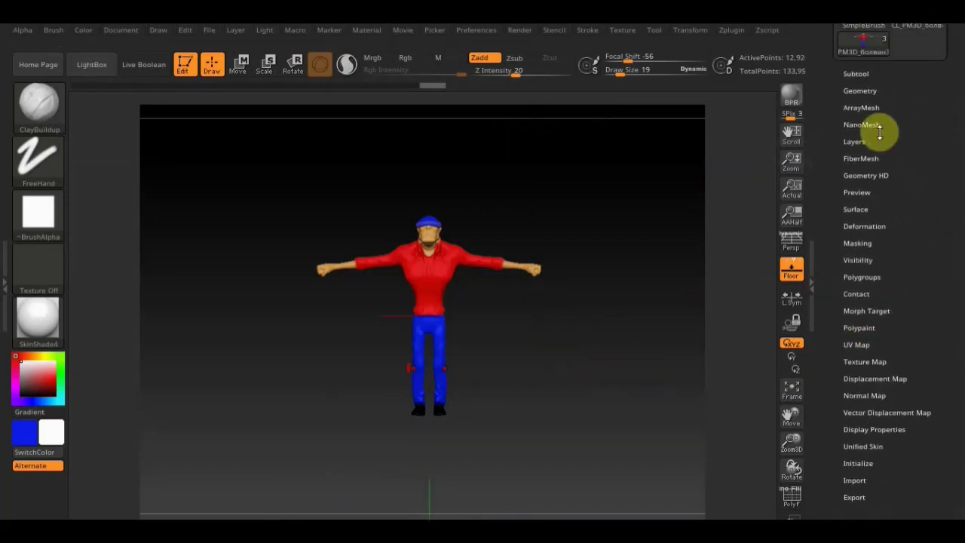
{"action": "left_click", "coordinate": [861, 91]}
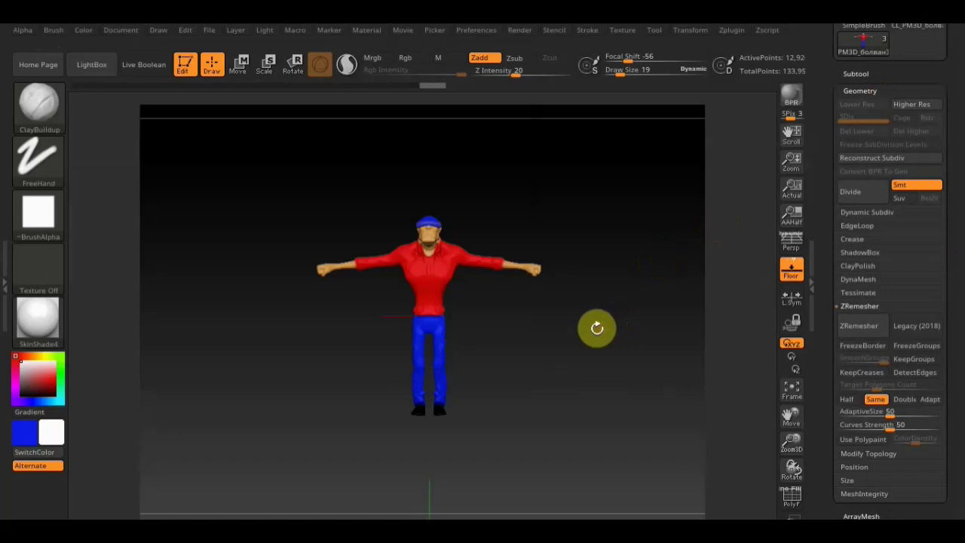
{"action": "mouse_move", "coordinate": [582, 337]}
{"action": "left_mouse_down"}
{"action": "mouse_move", "coordinate": [603, 427]}
{"action": "mouse_move", "coordinate": [609, 349]}
{"action": "mouse_move", "coordinate": [606, 370]}
{"action": "left_mouse_up"}
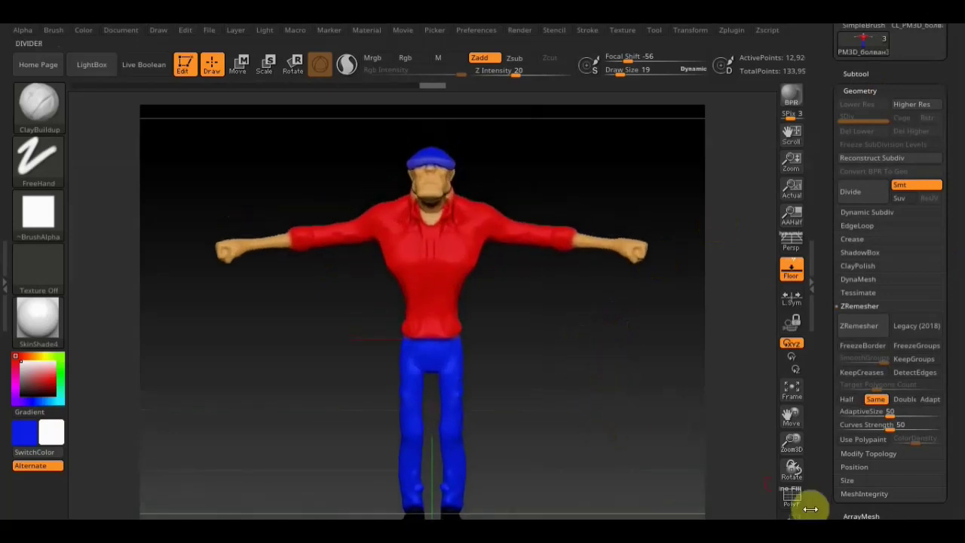
{"action": "left_click", "coordinate": [792, 496]}
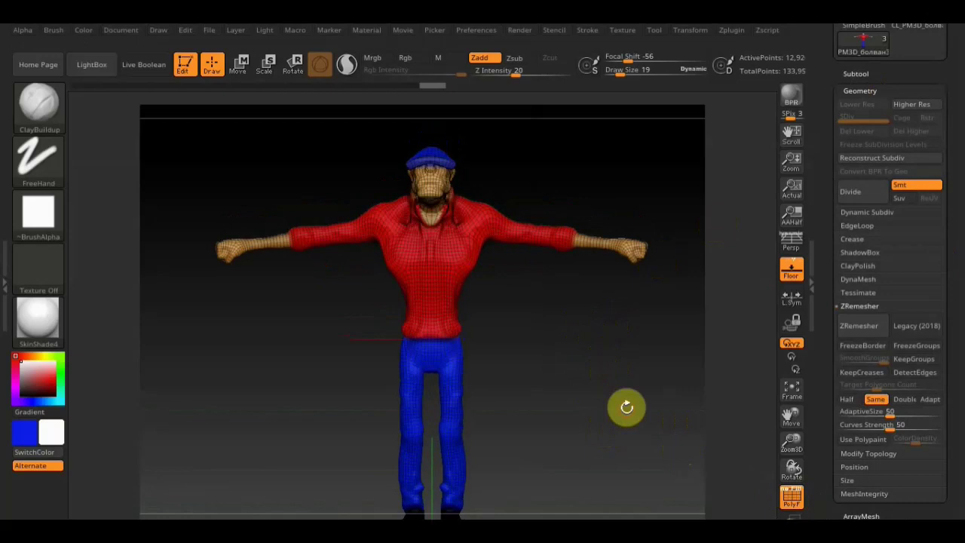
{"action": "key", "text": "ctrl+d"}
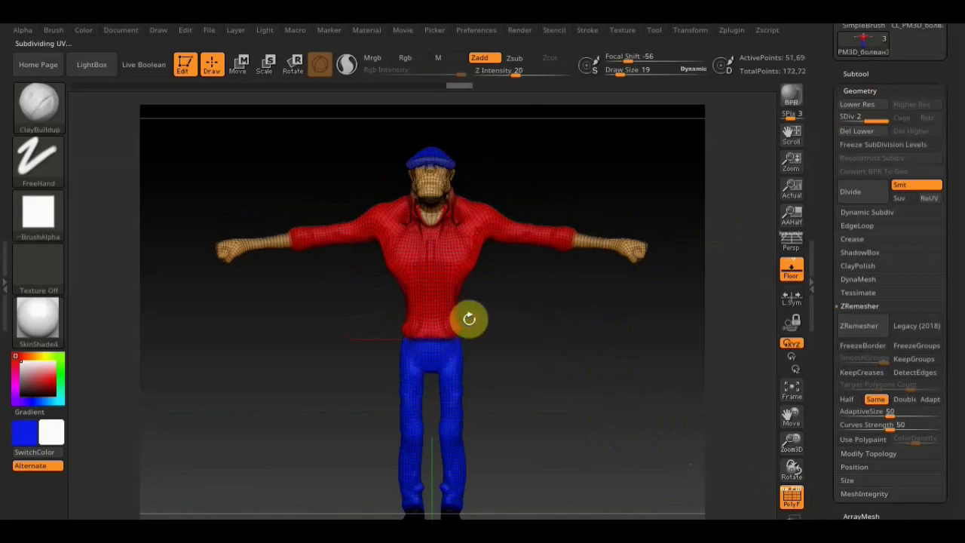
Step: Drop the SDiv slider back to the lowest level and expand the Normal Map sub-palette
{"action": "scroll", "coordinate": [957, 420], "scroll_direction": "down", "scroll_amount": 3}
{"action": "scroll", "coordinate": [948, 344], "scroll_direction": "down", "scroll_amount": 3}
{"action": "scroll", "coordinate": [954, 328], "scroll_direction": "down", "scroll_amount": 1}
{"action": "scroll", "coordinate": [931, 416], "scroll_direction": "down", "scroll_amount": 3}
{"action": "scroll", "coordinate": [932, 374], "scroll_direction": "up", "scroll_amount": 5}
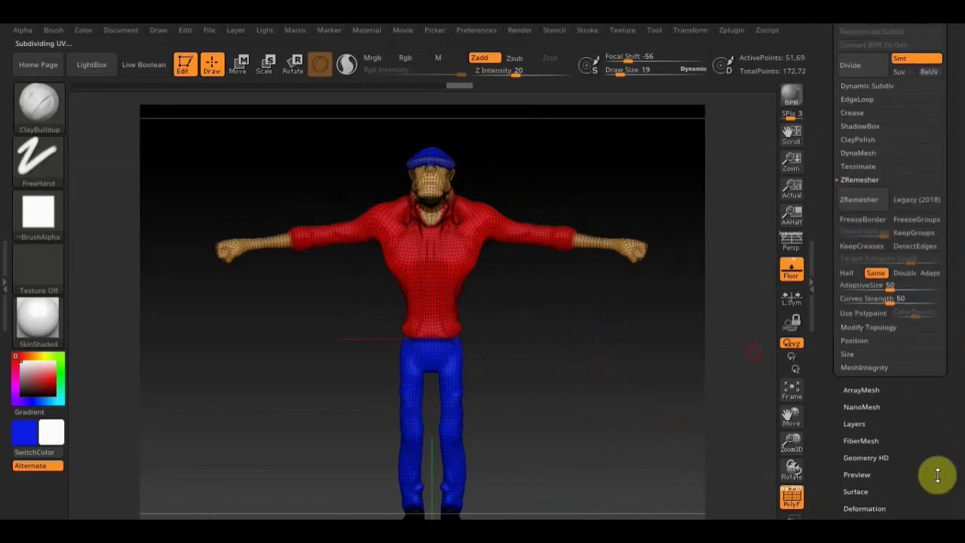
{"action": "scroll", "coordinate": [937, 474], "scroll_direction": "up", "scroll_amount": 5}
{"action": "left_click_drag", "start_coordinate": [879, 121], "coordinate": [840, 119]}
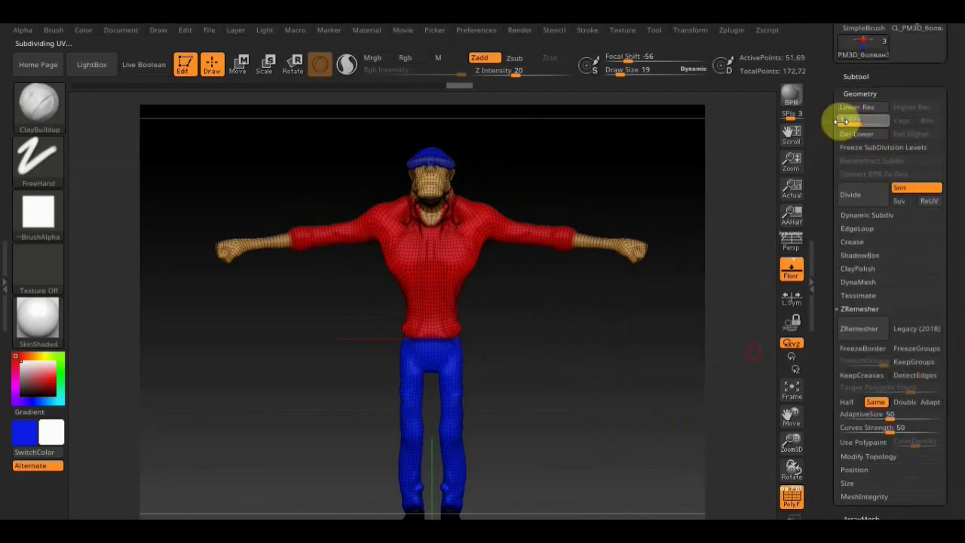
{"action": "scroll", "coordinate": [954, 301], "scroll_direction": "down", "scroll_amount": 5}
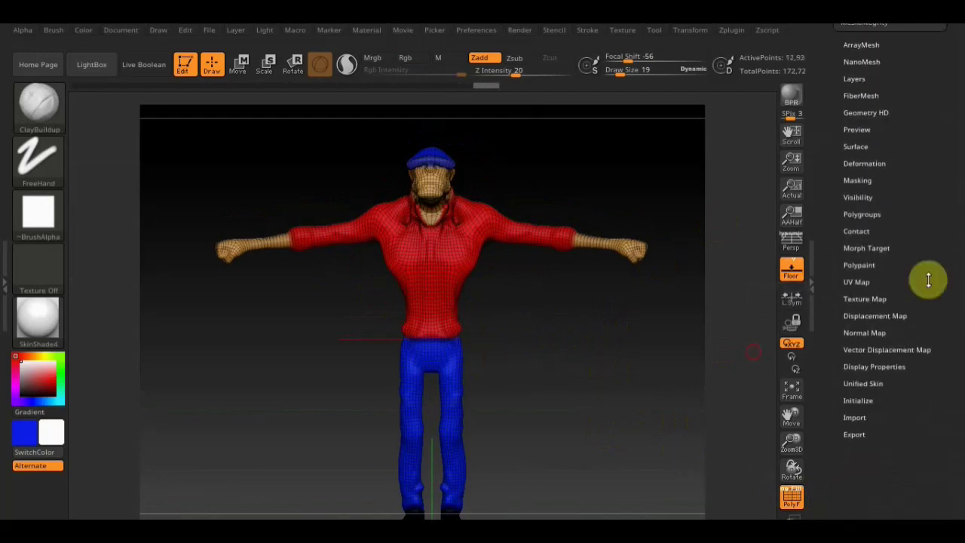
{"action": "left_click", "coordinate": [864, 334]}
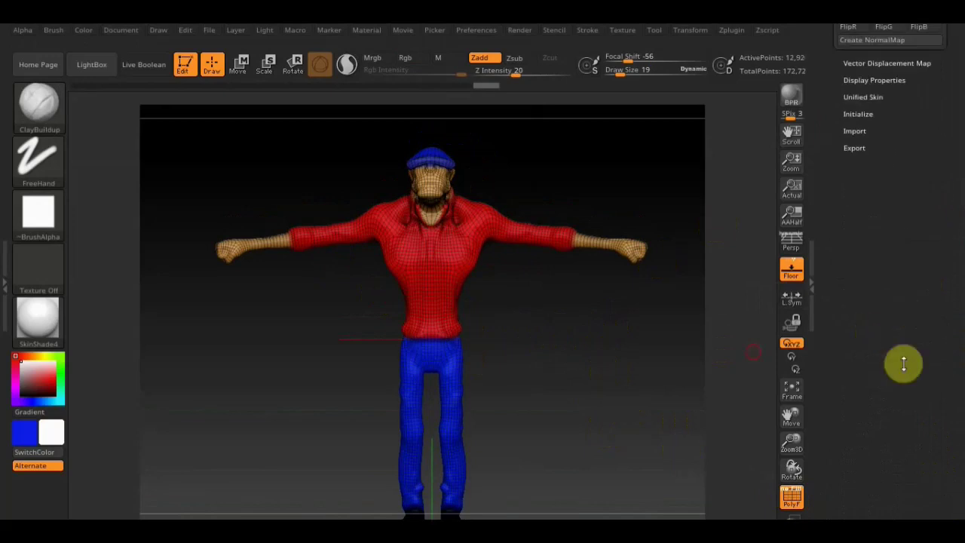
Step: Enable FlipG, create the tangent normal map and clone it into the Texture slot
{"action": "left_click", "coordinate": [881, 312]}
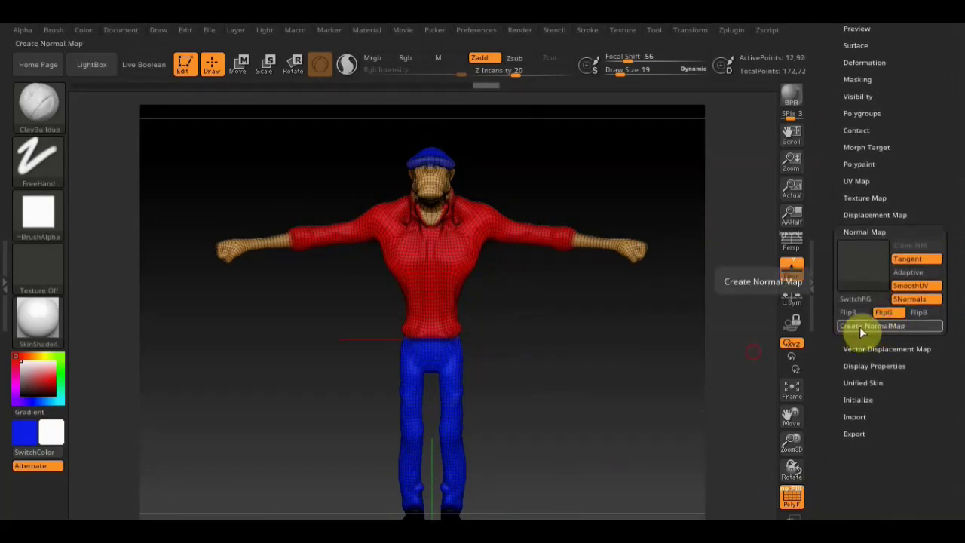
{"action": "left_click", "coordinate": [860, 328]}
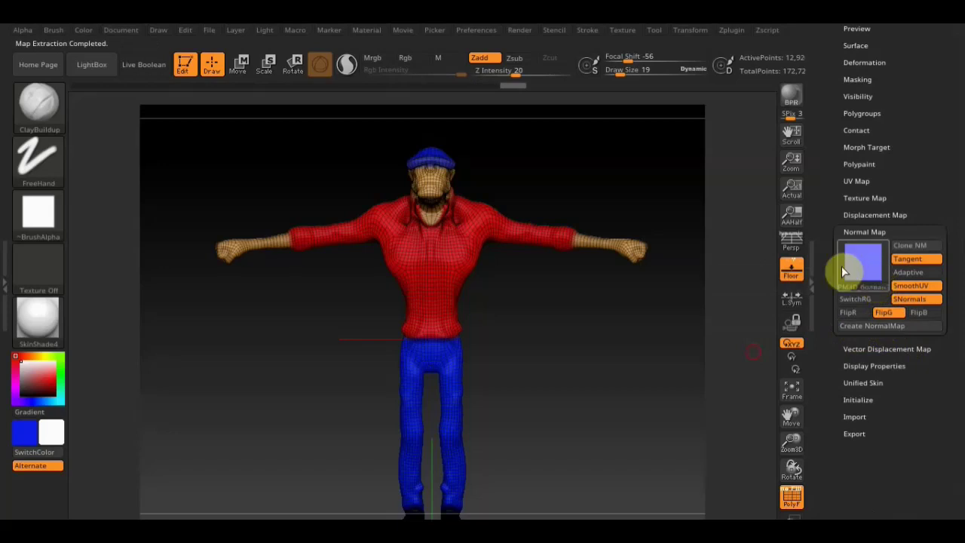
{"action": "left_click", "coordinate": [908, 246]}
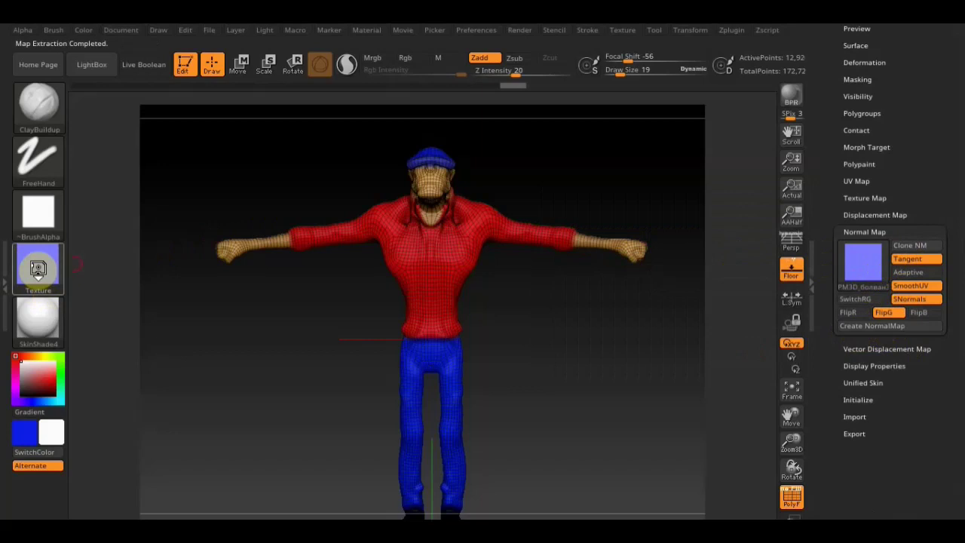
Step: Export the normal map from the Texture palette to the Desktop as PM3D_болван36_1.bmp
{"action": "left_click", "coordinate": [41, 267]}
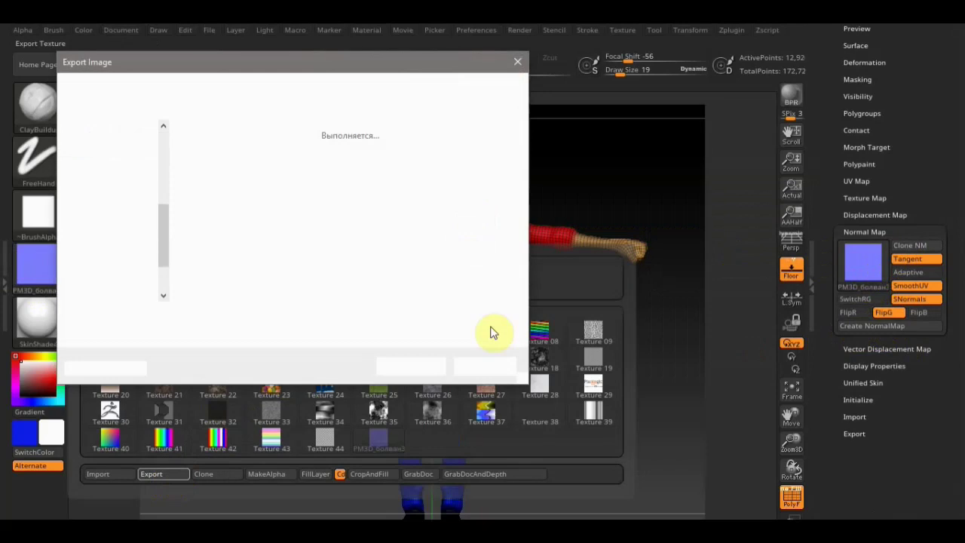
{"action": "left_click", "coordinate": [519, 336]}
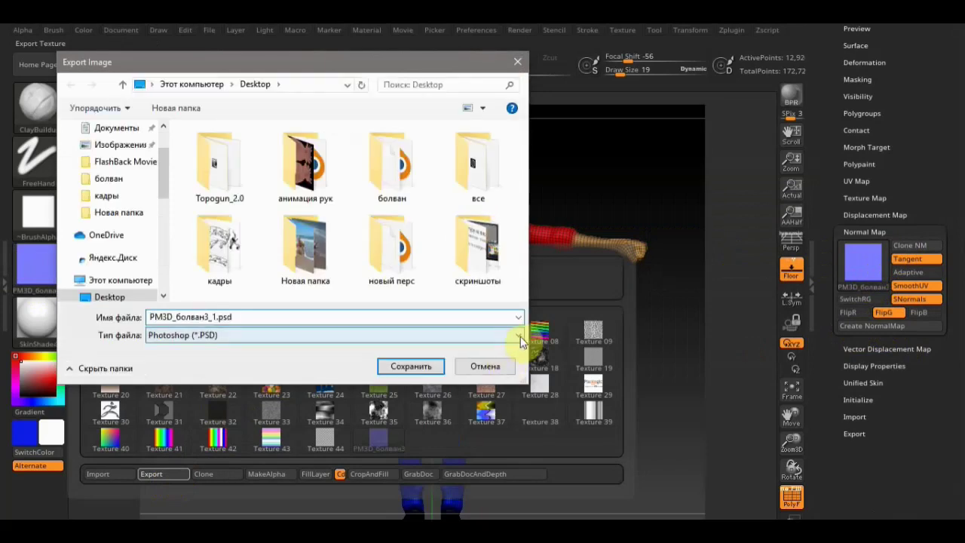
{"action": "left_click", "coordinate": [194, 381]}
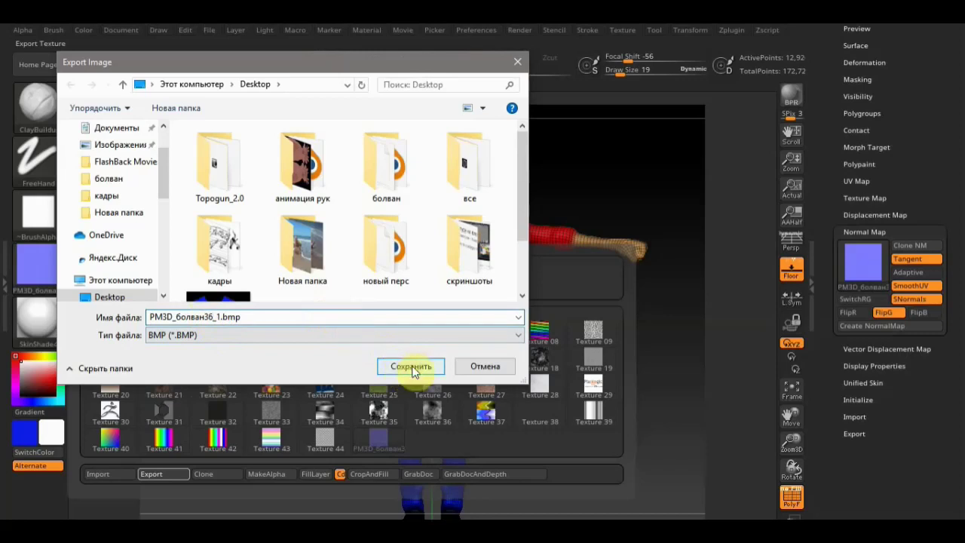
{"action": "left_click", "coordinate": [412, 367]}
{"action": "key", "text": "space"}
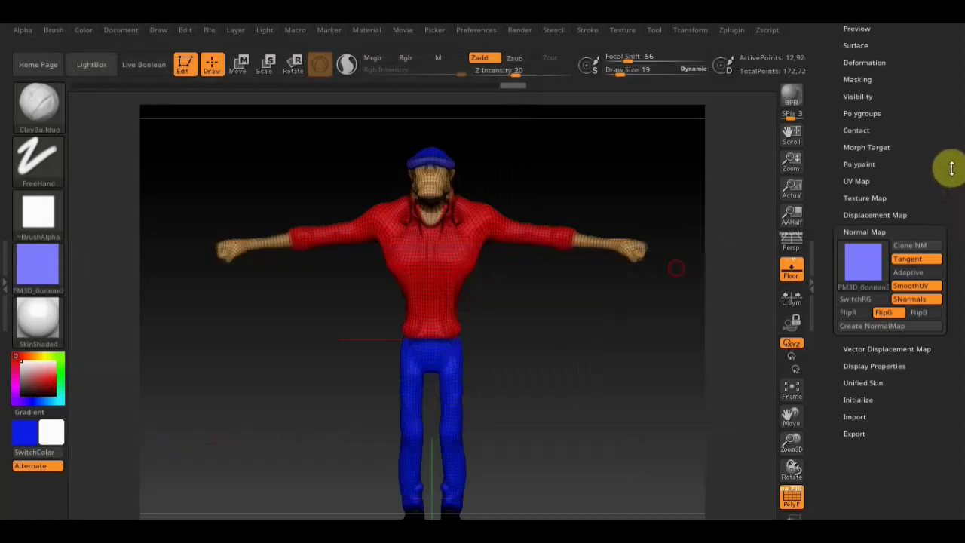
{"action": "left_click_drag", "start_coordinate": [952, 168], "coordinate": [889, 267]}
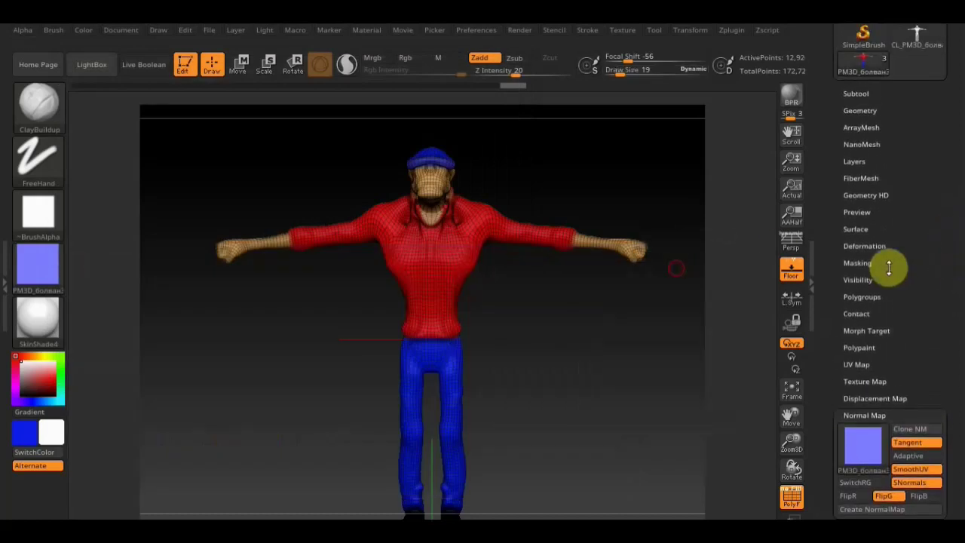
{"action": "left_click_drag", "start_coordinate": [937, 176], "coordinate": [935, 237]}
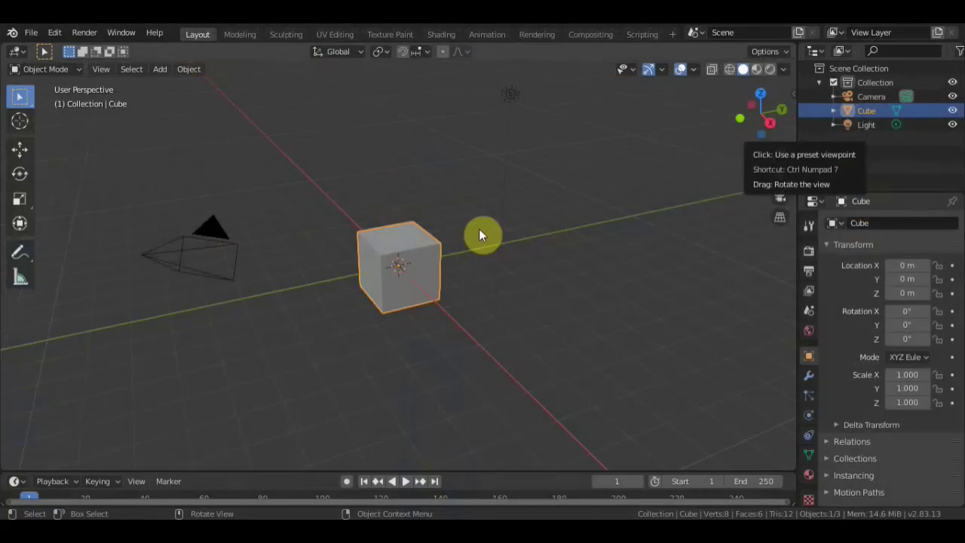
Step: Hide the Camera and Light in the outliner and delete the default Cube
{"action": "left_click", "coordinate": [953, 98]}
{"action": "left_click", "coordinate": [953, 125]}
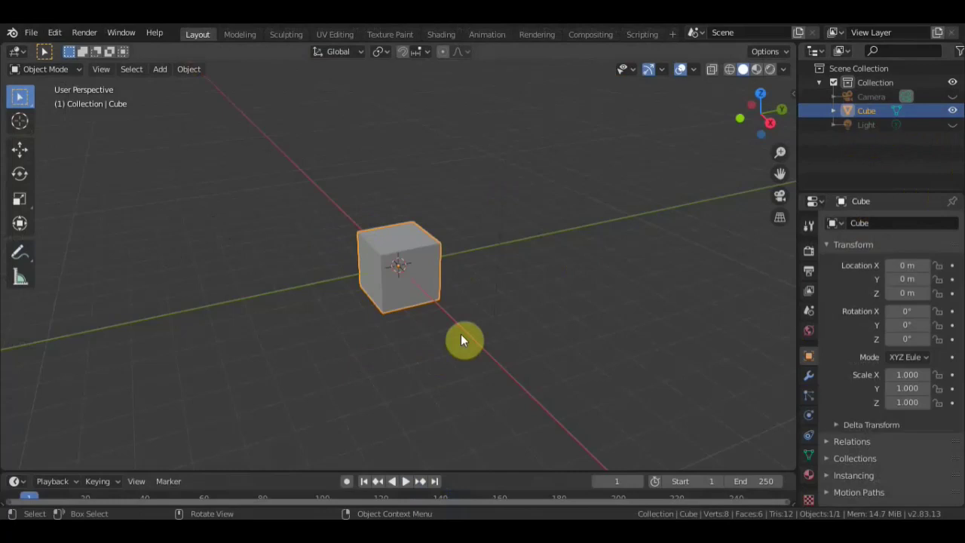
{"action": "key", "text": "Delete"}
{"action": "left_click", "coordinate": [32, 32]}
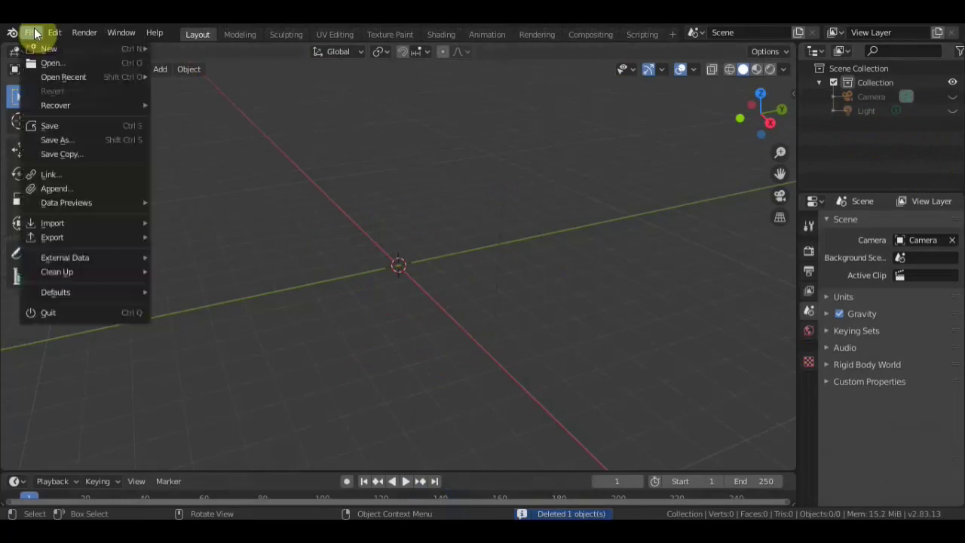
{"action": "mouse_move", "coordinate": [53, 223]}
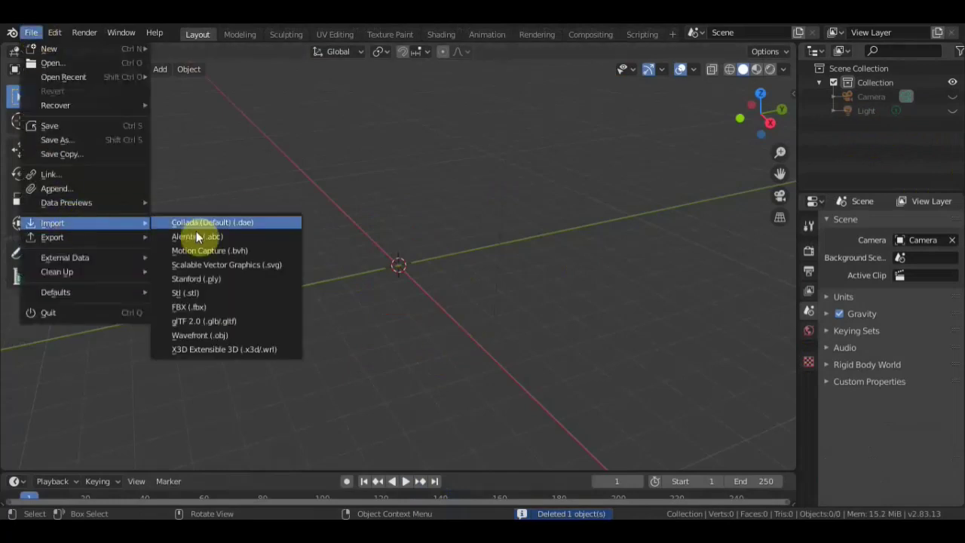
Step: Import PM3D_болван3_1.OBJ from the Desktop as a Wavefront OBJ
{"action": "left_click", "coordinate": [217, 334]}
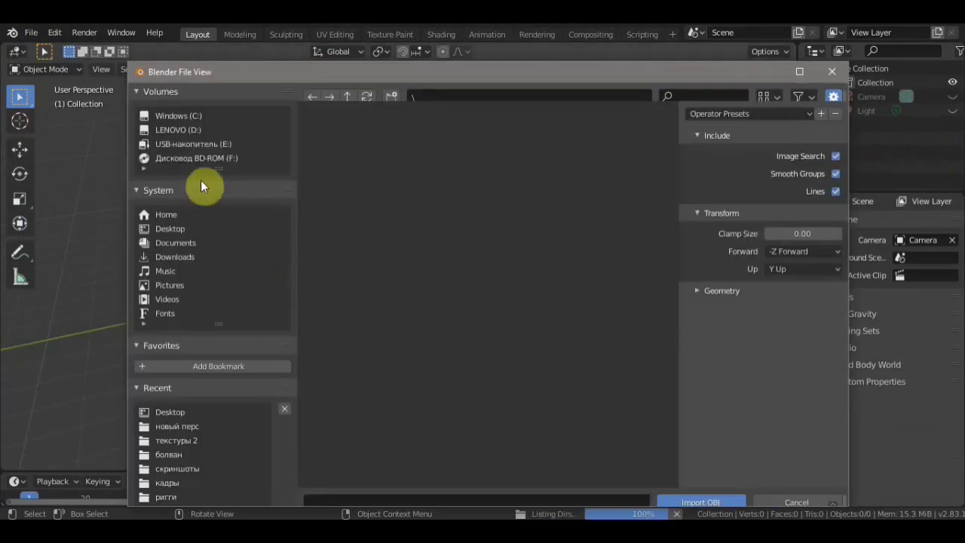
{"action": "left_click", "coordinate": [172, 229]}
{"action": "scroll", "coordinate": [463, 341], "scroll_direction": "down", "scroll_amount": 3}
{"action": "left_click", "coordinate": [355, 436]}
{"action": "left_click", "coordinate": [707, 491]}
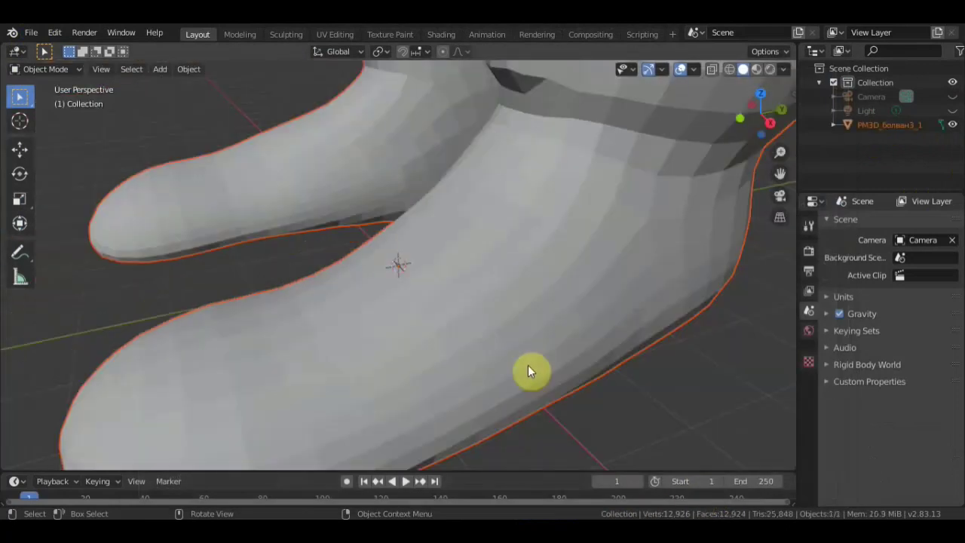
Step: Orbit around the imported figure and switch the viewport to Material Preview shading
{"action": "scroll", "coordinate": [528, 365], "scroll_direction": "down", "scroll_amount": 5}
{"action": "scroll", "coordinate": [527, 365], "scroll_direction": "down", "scroll_amount": 2}
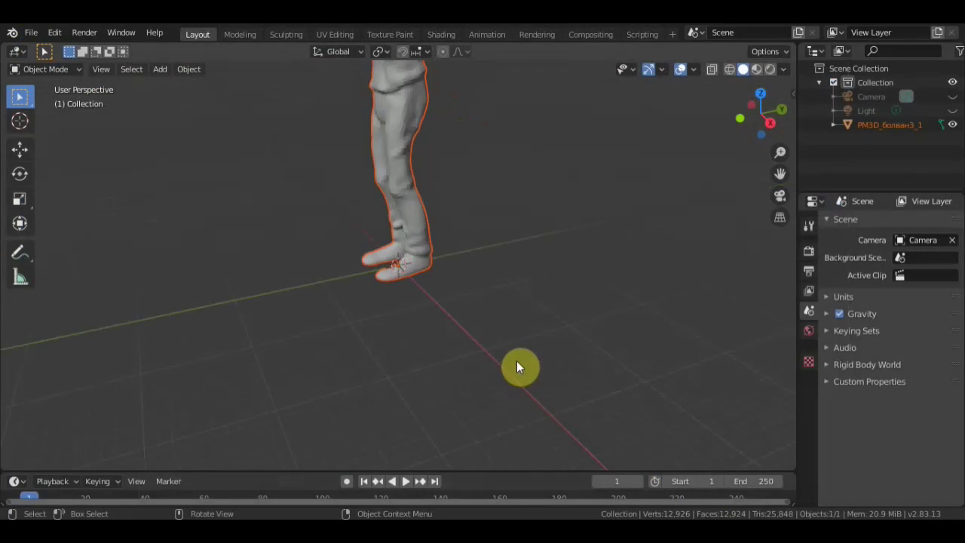
{"action": "mouse_move", "coordinate": [517, 339]}
{"action": "middle_mouse_down"}
{"action": "mouse_move", "coordinate": [549, 416]}
{"action": "mouse_move", "coordinate": [569, 390]}
{"action": "middle_mouse_up"}
{"action": "scroll", "coordinate": [568, 384], "scroll_direction": "down", "scroll_amount": 1}
{"action": "scroll", "coordinate": [568, 383], "scroll_direction": "down", "scroll_amount": 1}
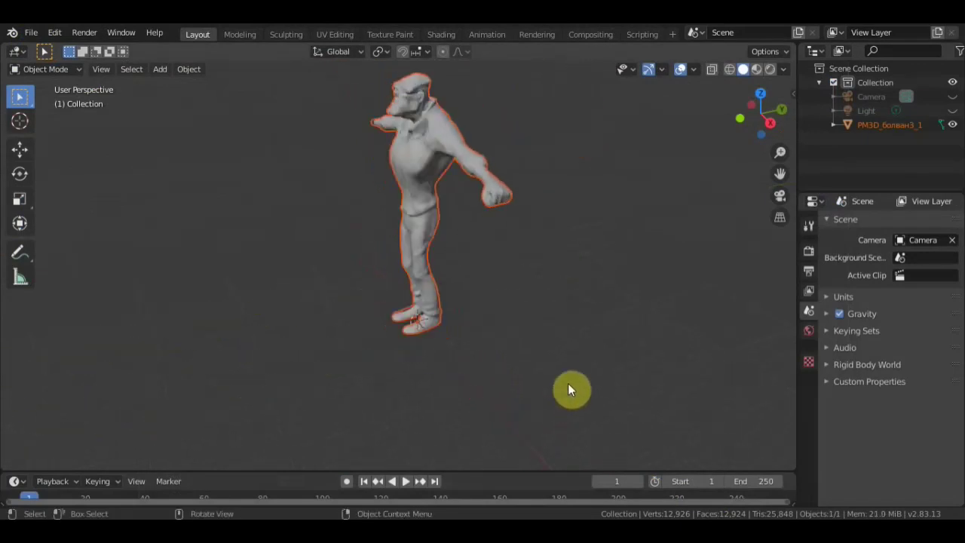
{"action": "scroll", "coordinate": [568, 383], "scroll_direction": "up", "scroll_amount": 1}
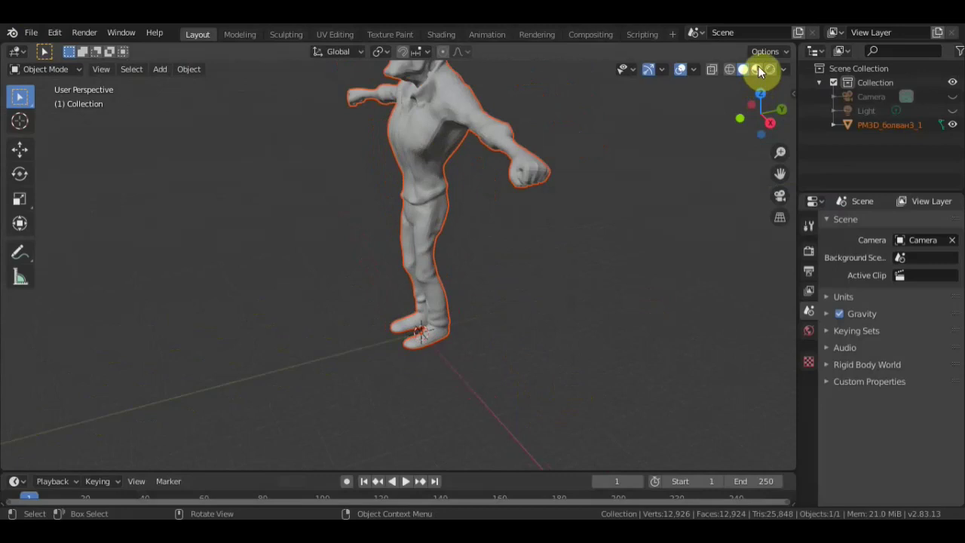
{"action": "key", "text": "z"}
{"action": "left_click", "coordinate": [567, 274]}
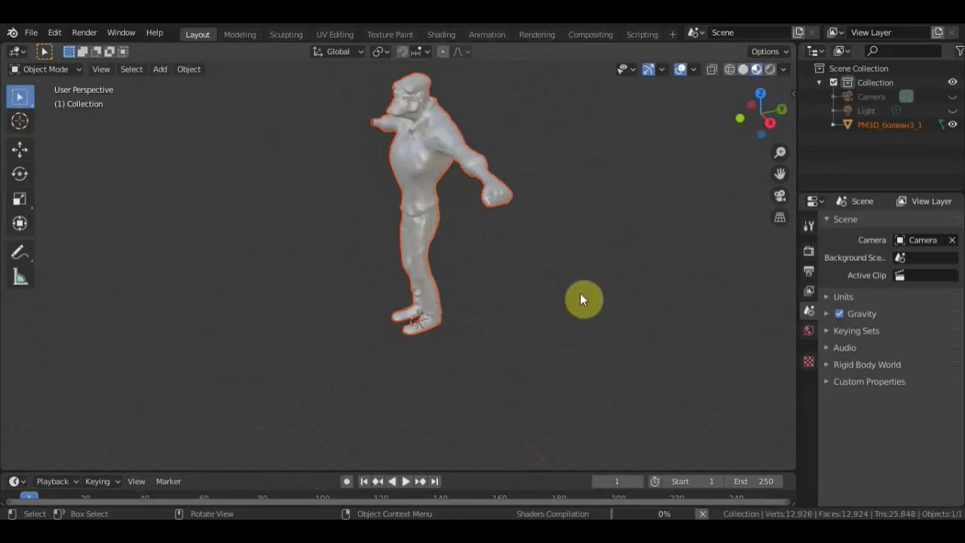
Step: Scale the character down with S and frame it in front view
{"action": "key", "text": "s"}
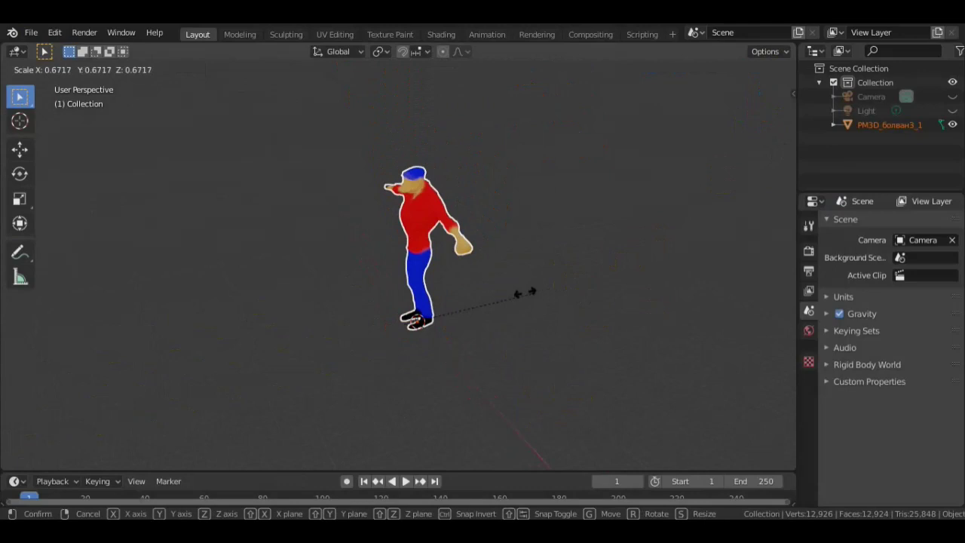
{"action": "left_click", "coordinate": [447, 316]}
{"action": "scroll", "coordinate": [447, 318], "scroll_direction": "up", "scroll_amount": 4}
{"action": "key", "text": "KP_1"}
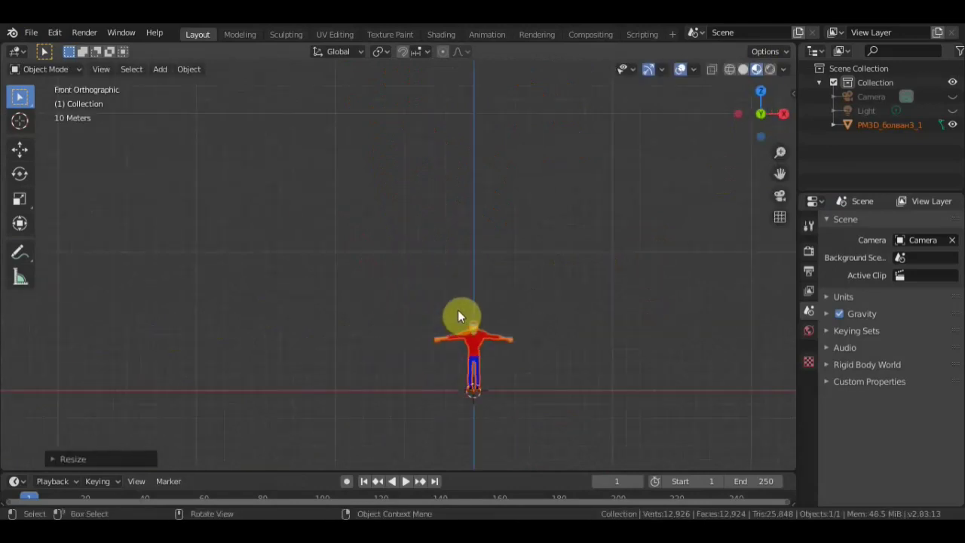
{"action": "mouse_move", "coordinate": [652, 363]}
{"action": "middle_mouse_down", "text": "shift"}
{"action": "mouse_move", "coordinate": [605, 237]}
{"action": "mouse_move", "coordinate": [527, 340]}
{"action": "mouse_move", "coordinate": [496, 336]}
{"action": "mouse_move", "coordinate": [474, 360]}
{"action": "mouse_move", "coordinate": [610, 364]}
{"action": "mouse_move", "coordinate": [535, 356]}
{"action": "mouse_move", "coordinate": [551, 345]}
{"action": "middle_mouse_up", "text": "shift"}
{"action": "scroll", "coordinate": [605, 236], "scroll_direction": "up", "scroll_amount": 6}
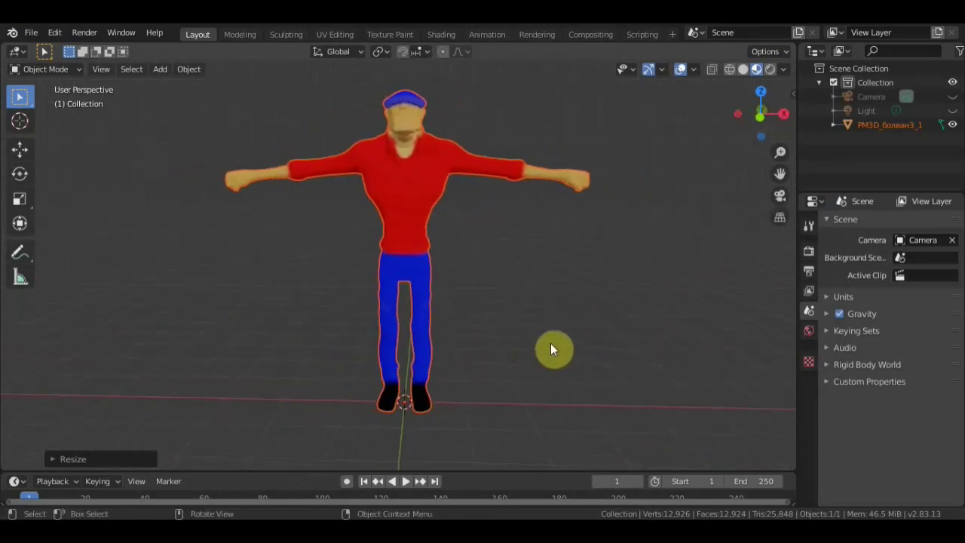
{"action": "key", "text": "KP_1"}
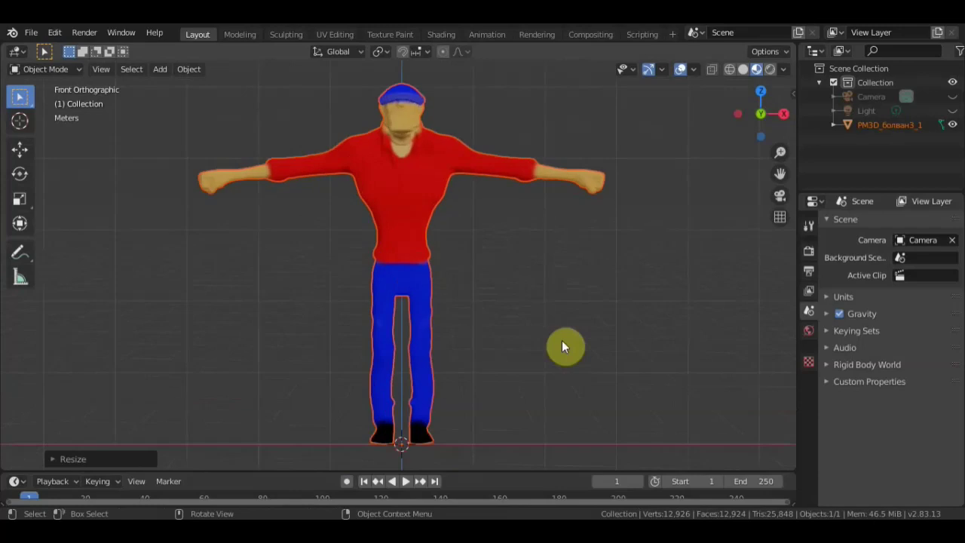
{"action": "scroll", "coordinate": [562, 337], "scroll_direction": "down", "scroll_amount": 1}
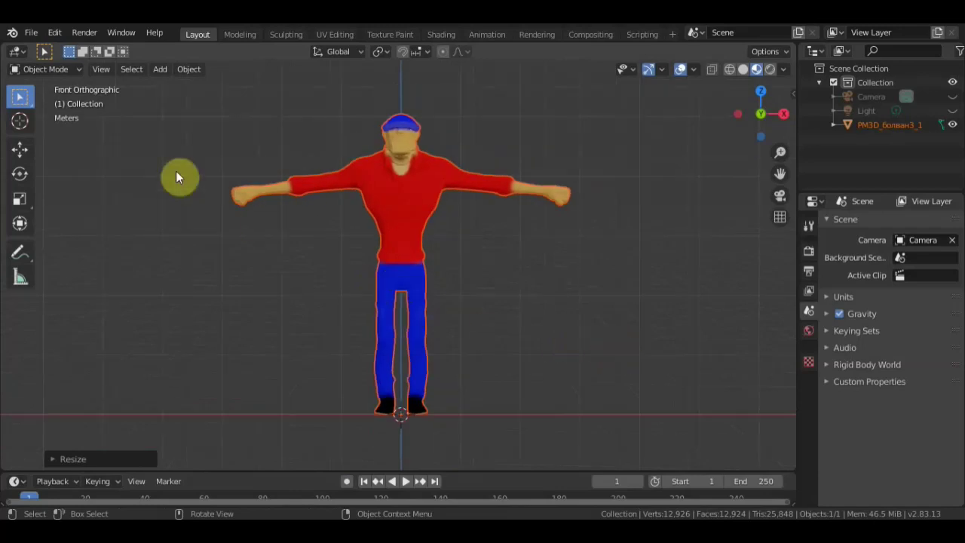
Step: Add an Armature object at the origin from the viewport's Add menu
{"action": "left_click", "coordinate": [161, 69]}
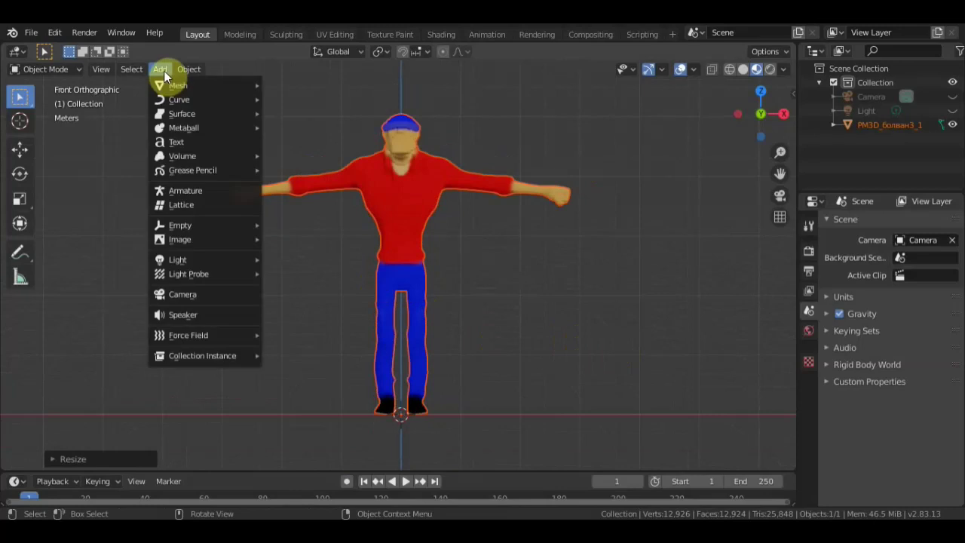
{"action": "left_click", "coordinate": [200, 190]}
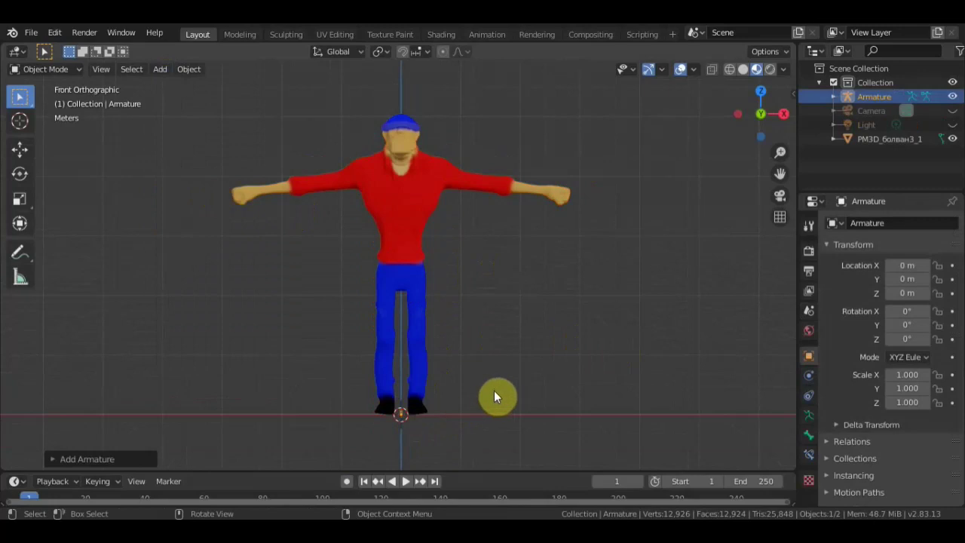
{"action": "middle_click_drag", "start_coordinate": [492, 398], "coordinate": [518, 283], "text": "shift"}
{"action": "scroll", "coordinate": [518, 282], "scroll_direction": "up", "scroll_amount": 4}
Step: Scale the character mesh down to 0.017 and frame the smaller character in the view
{"action": "scroll", "coordinate": [543, 279], "scroll_direction": "down", "scroll_amount": 1}
{"action": "scroll", "coordinate": [528, 256], "scroll_direction": "down", "scroll_amount": 2}
{"action": "scroll", "coordinate": [509, 253], "scroll_direction": "down", "scroll_amount": 1}
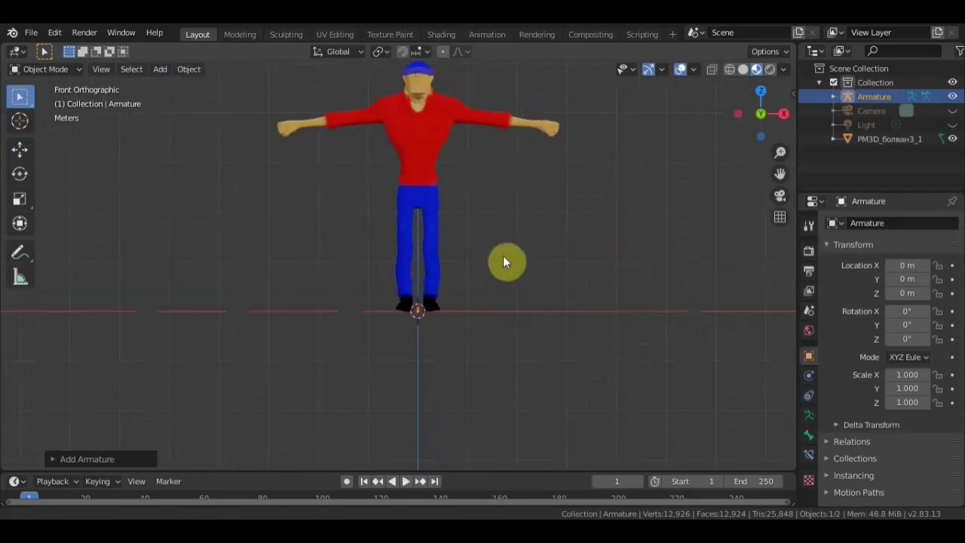
{"action": "left_click", "coordinate": [431, 185]}
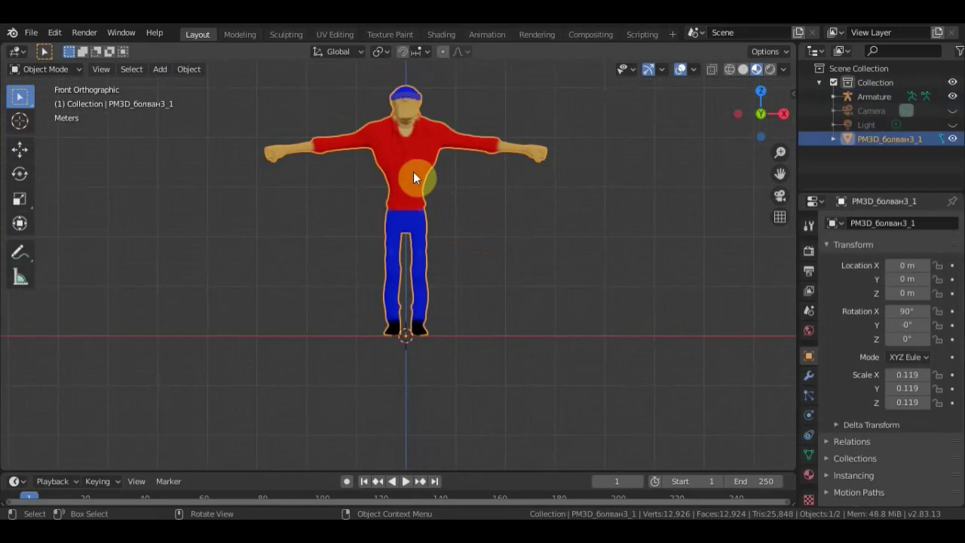
{"action": "key", "text": "s"}
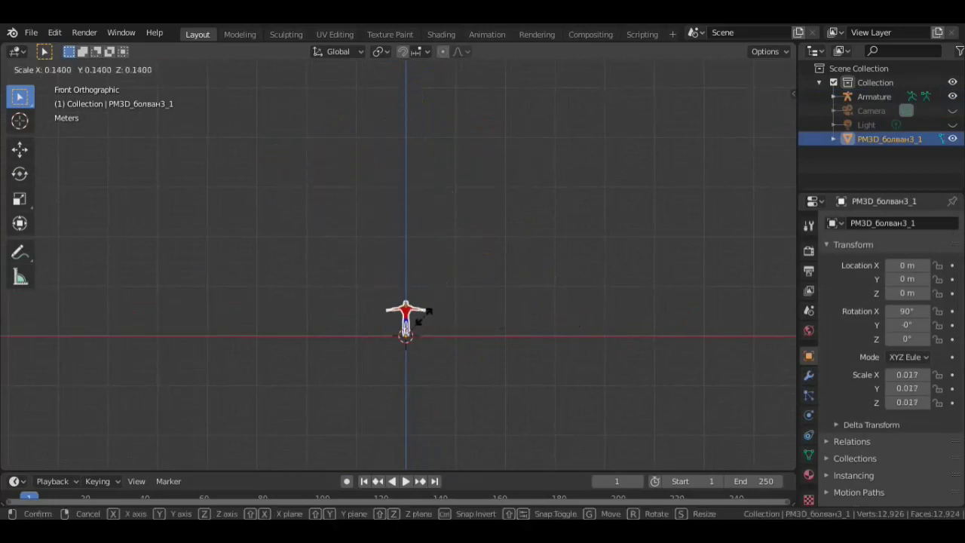
{"action": "left_click", "coordinate": [449, 333]}
{"action": "middle_click_drag", "start_coordinate": [460, 340], "coordinate": [487, 237], "text": "shift"}
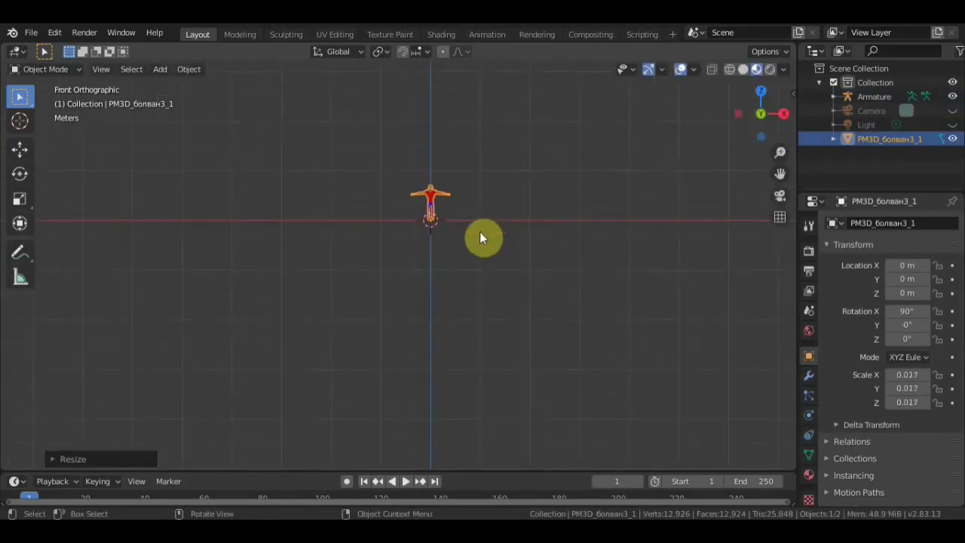
{"action": "scroll", "coordinate": [450, 360], "scroll_direction": "up", "scroll_amount": 5}
{"action": "middle_click_drag", "start_coordinate": [451, 360], "coordinate": [470, 384], "text": "shift"}
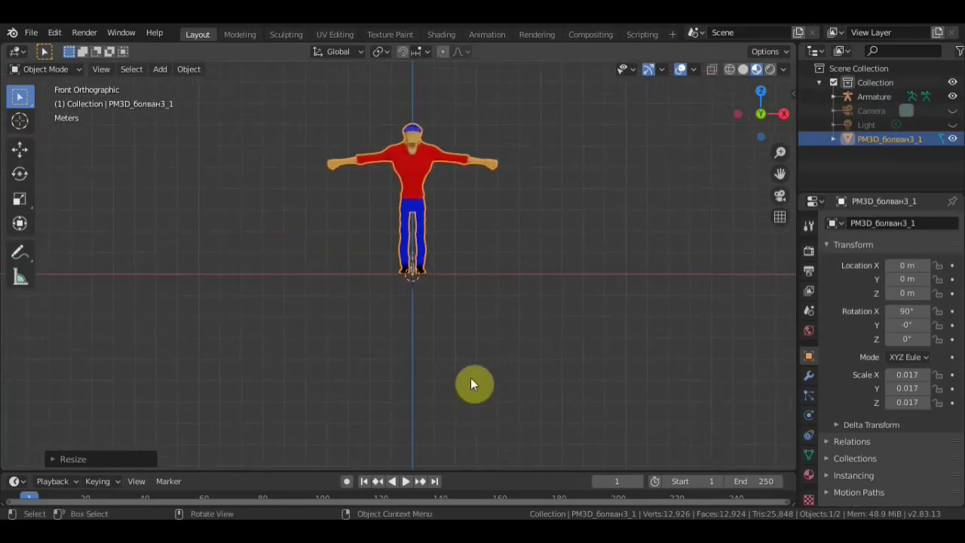
{"action": "scroll", "coordinate": [486, 287], "scroll_direction": "up", "scroll_amount": 5}
{"action": "scroll", "coordinate": [528, 219], "scroll_direction": "up", "scroll_amount": 1}
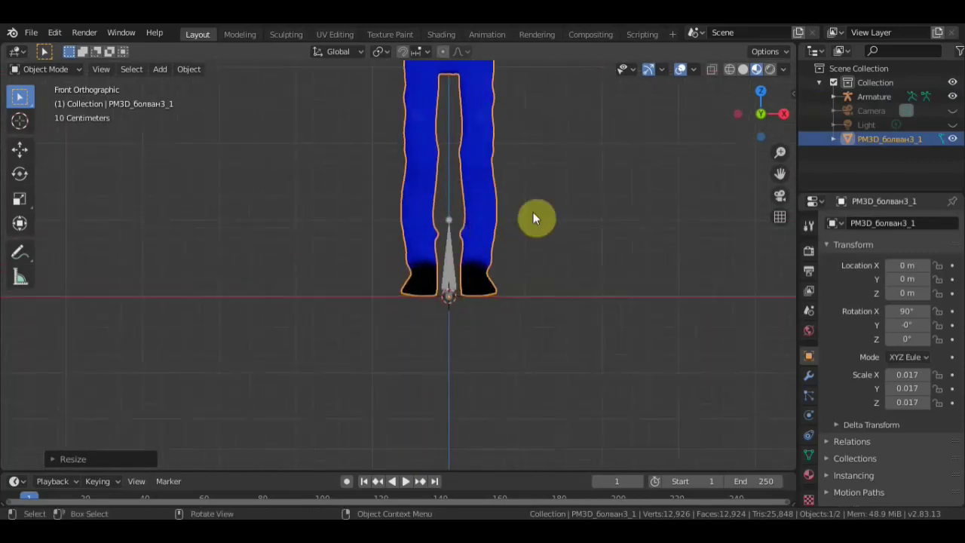
{"action": "mouse_move", "coordinate": [558, 256]}
{"action": "middle_mouse_down", "text": "shift"}
{"action": "mouse_move", "coordinate": [535, 327]}
{"action": "mouse_move", "coordinate": [545, 341]}
{"action": "middle_mouse_up", "text": "shift"}
{"action": "scroll", "coordinate": [534, 327], "scroll_direction": "down", "scroll_amount": 2}
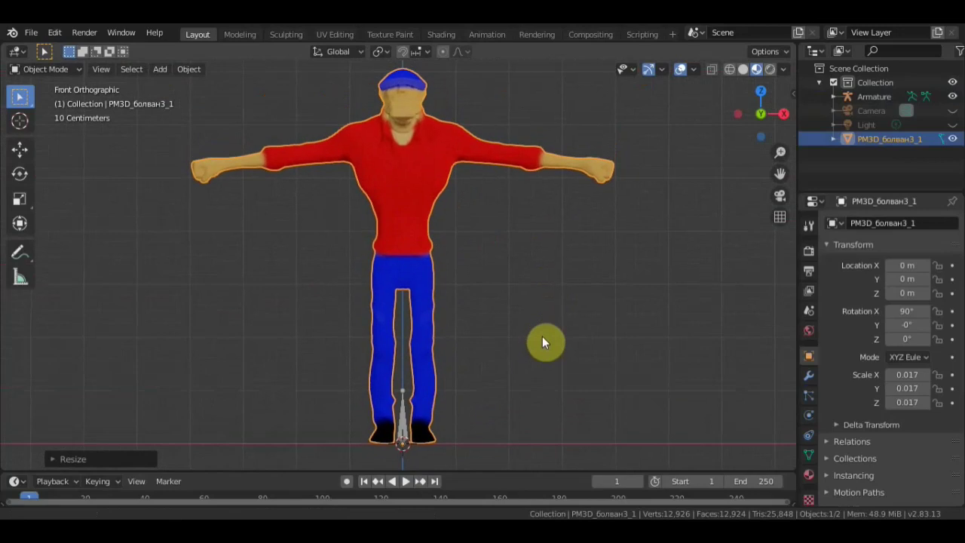
Step: Select the Armature and switch it into Edit Mode
{"action": "left_click", "coordinate": [399, 432]}
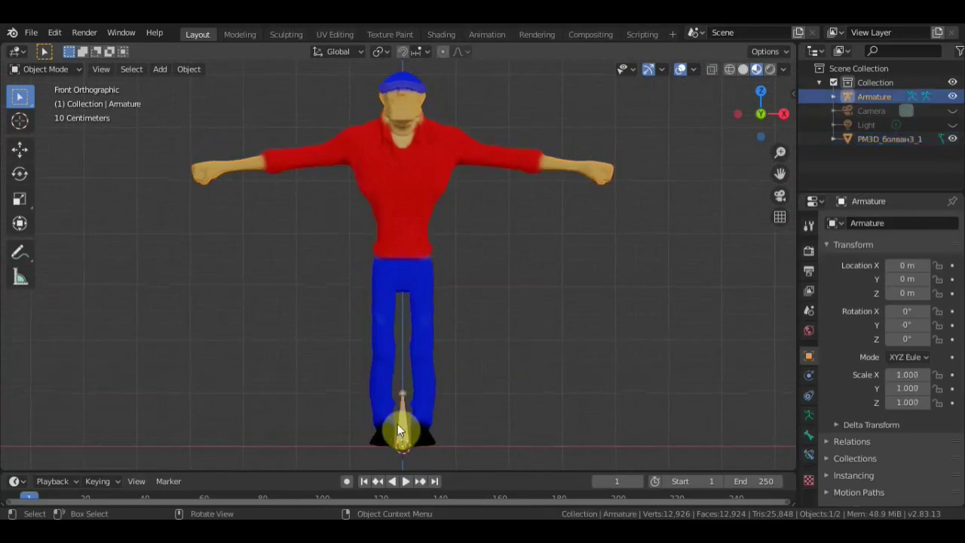
{"action": "left_click", "coordinate": [57, 70]}
{"action": "left_click", "coordinate": [50, 99]}
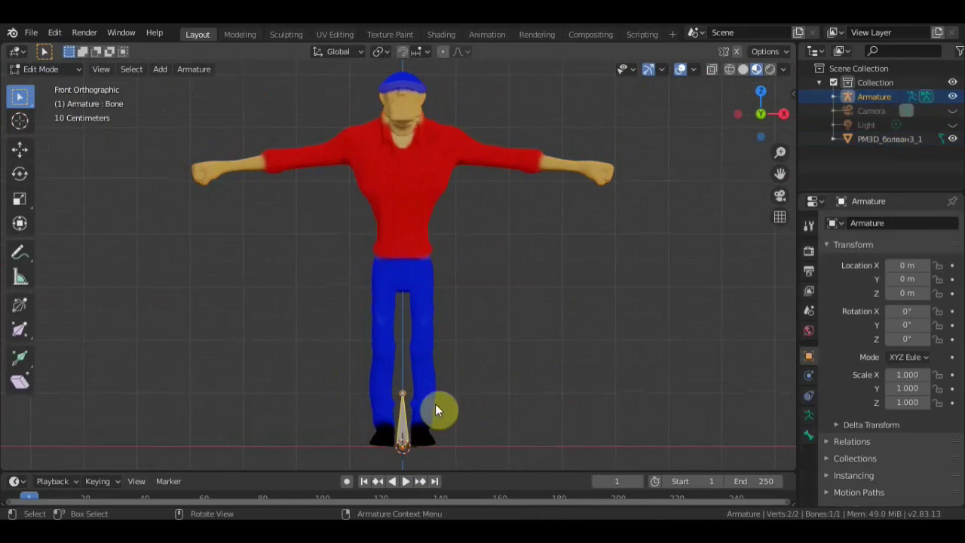
Step: Move the bone up to the hips and enable In Front in the armature's Viewport Display
{"action": "key", "text": "g"}
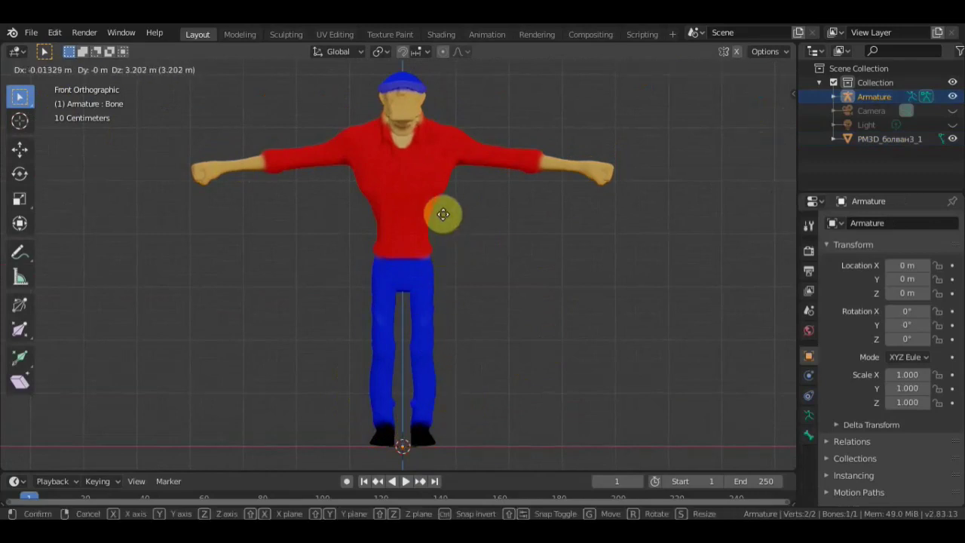
{"action": "left_click", "coordinate": [446, 216]}
{"action": "left_click", "coordinate": [808, 414]}
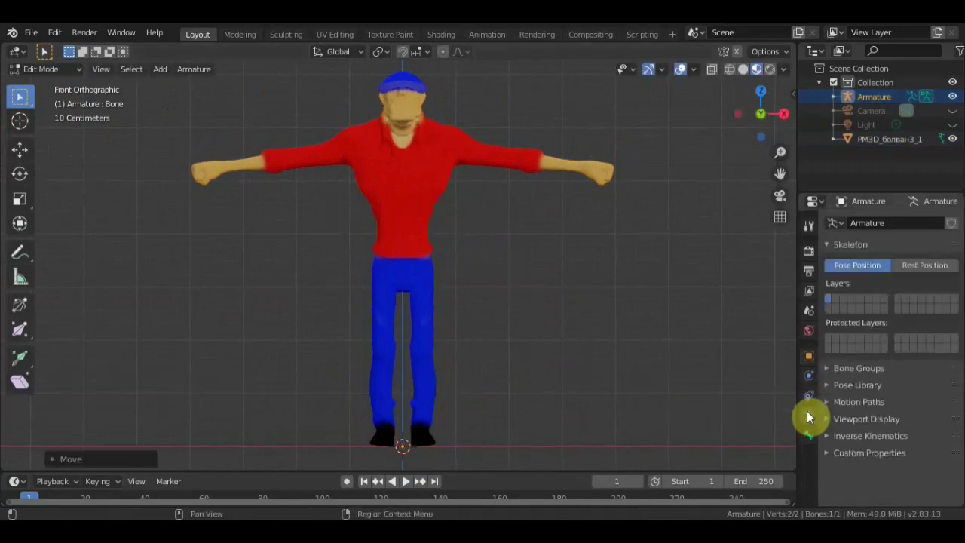
{"action": "left_click", "coordinate": [867, 421]}
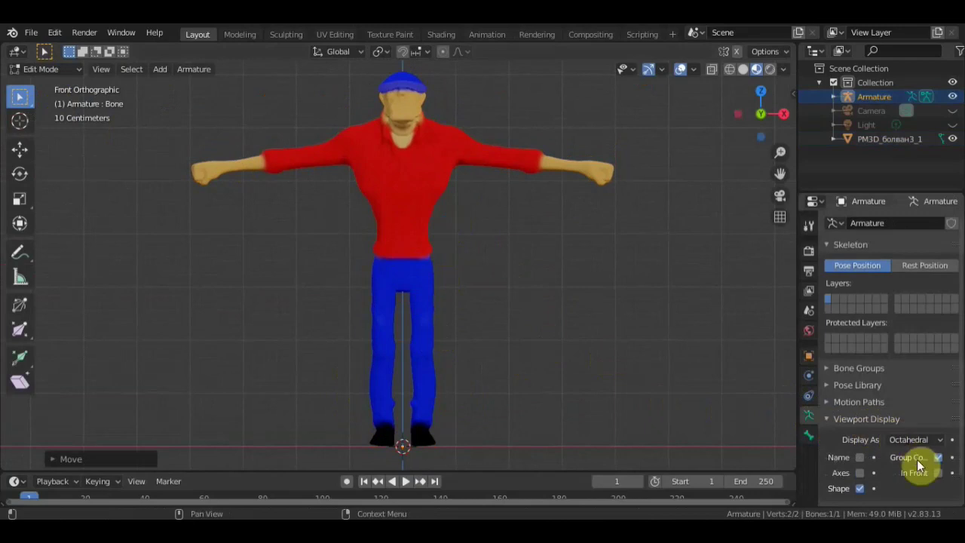
{"action": "left_click", "coordinate": [939, 473]}
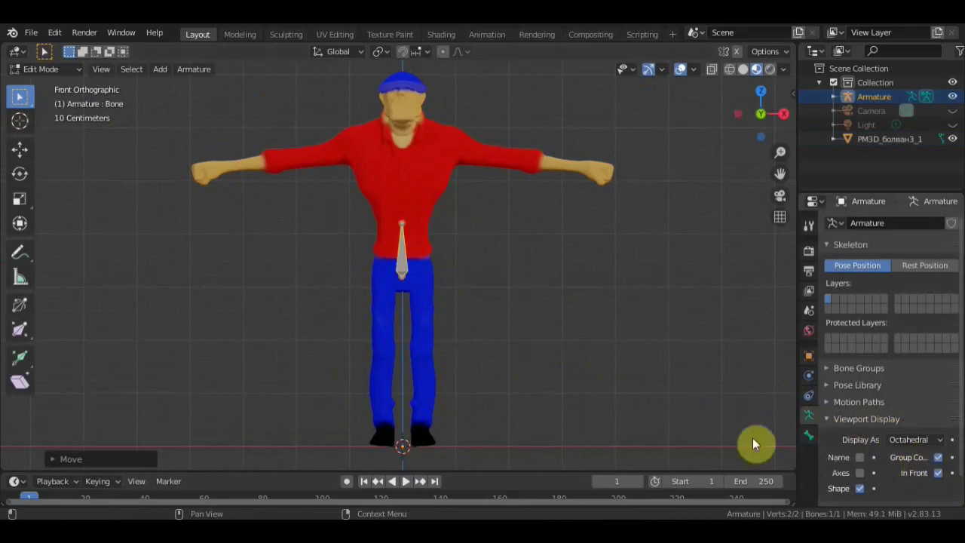
Step: Check the bone's placement from the front, side and top views
{"action": "mouse_move", "coordinate": [511, 382]}
{"action": "middle_mouse_down"}
{"action": "mouse_move", "coordinate": [377, 390]}
{"action": "mouse_move", "coordinate": [535, 377]}
{"action": "mouse_move", "coordinate": [160, 352]}
{"action": "mouse_move", "coordinate": [191, 369]}
{"action": "mouse_move", "coordinate": [433, 376]}
{"action": "mouse_move", "coordinate": [461, 356]}
{"action": "mouse_move", "coordinate": [490, 366]}
{"action": "middle_mouse_up"}
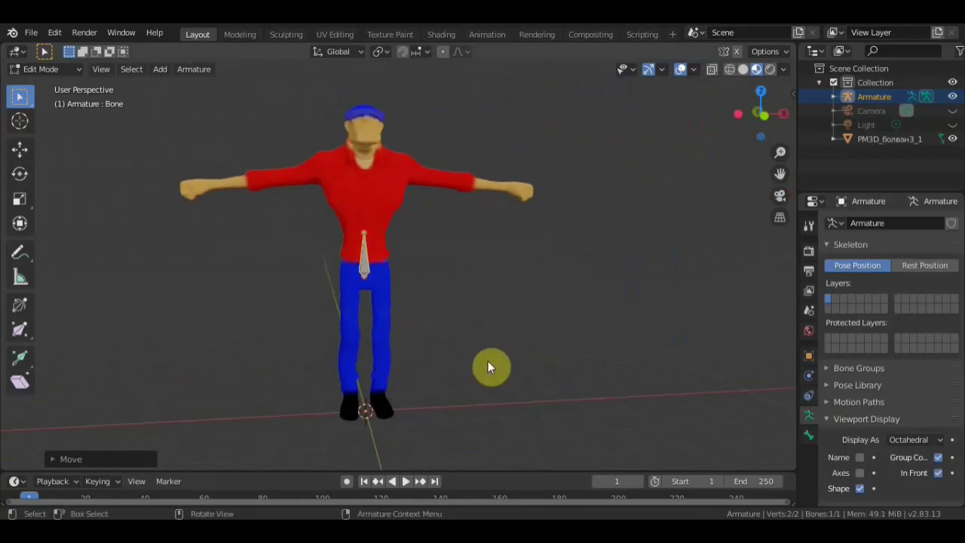
{"action": "key", "text": "KP_1"}
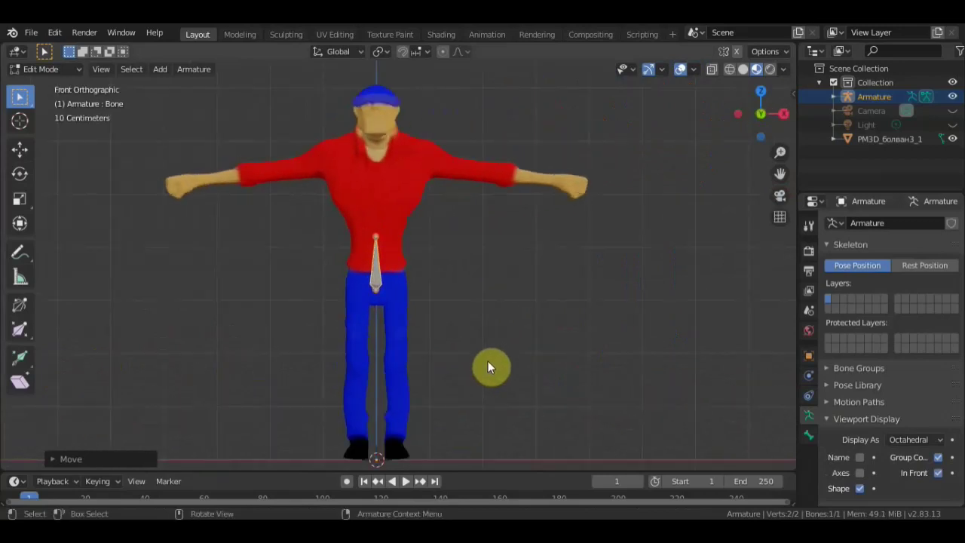
{"action": "key", "text": "KP_3"}
{"action": "key", "text": "KP_7"}
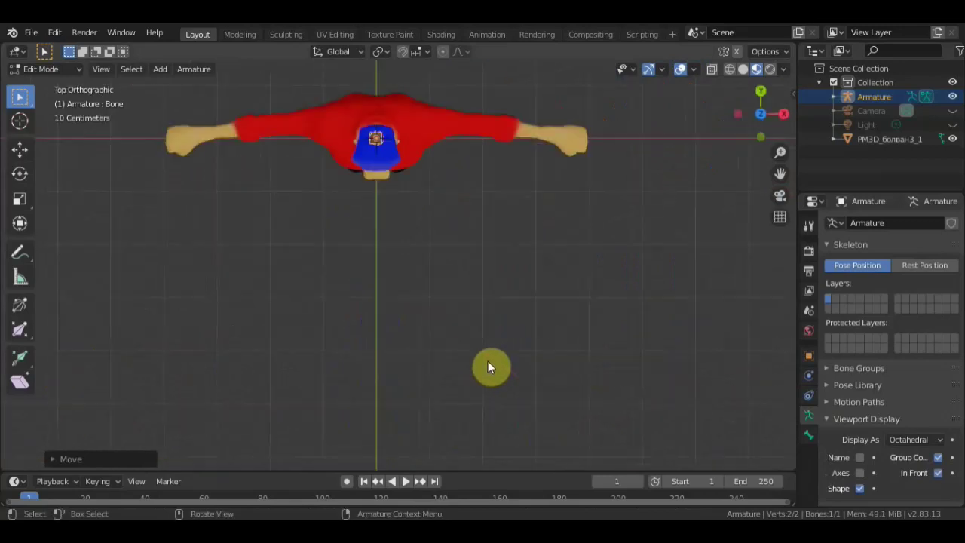
{"action": "key", "text": "KP_1"}
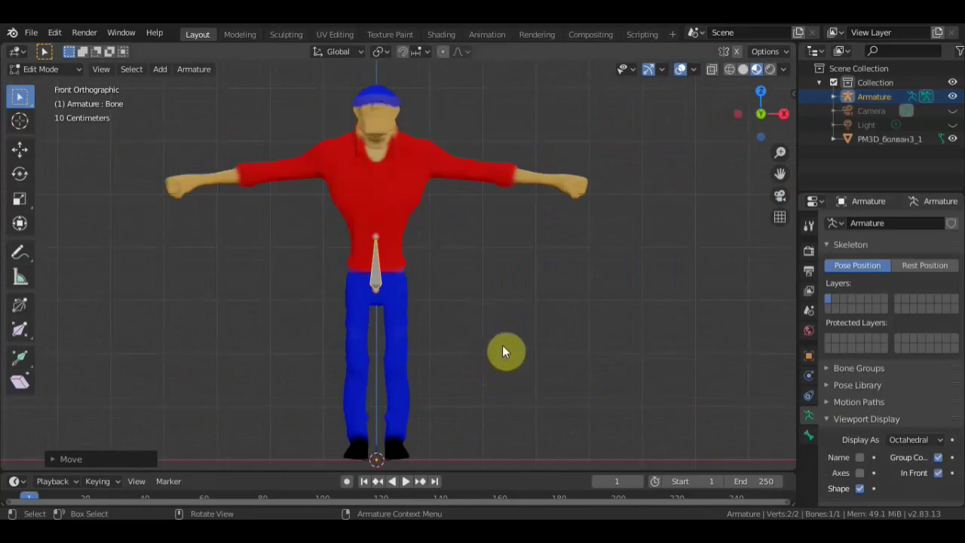
{"action": "scroll", "coordinate": [507, 352], "scroll_direction": "down", "scroll_amount": 1}
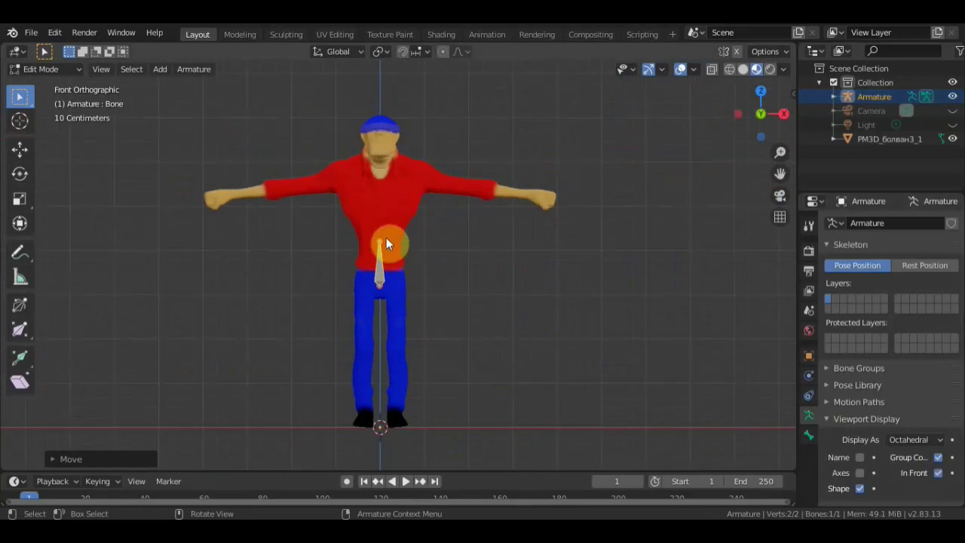
Step: Extrude three spine bones up from the hip bone to the chest, neck and head
{"action": "left_click", "coordinate": [407, 258]}
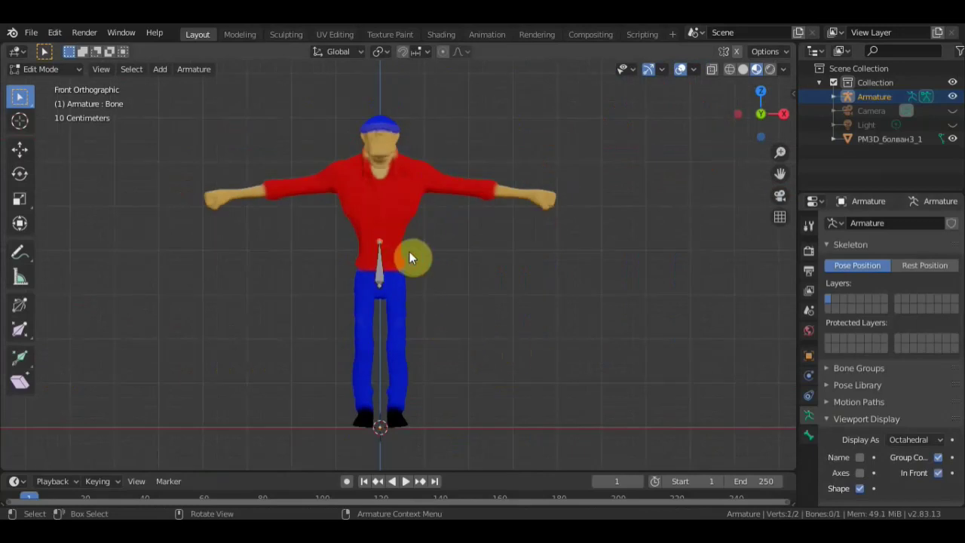
{"action": "key", "text": "e"}
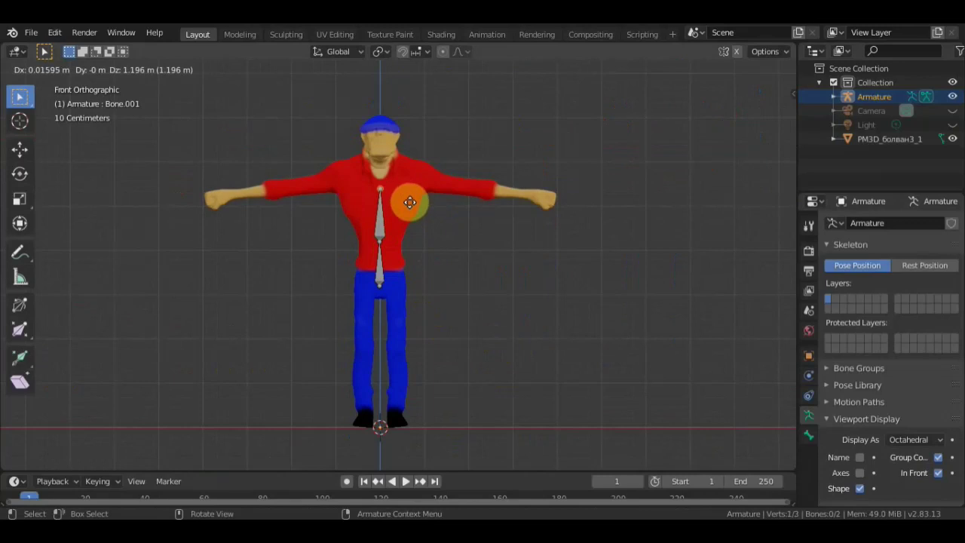
{"action": "left_click", "coordinate": [411, 211]}
{"action": "key", "text": "e"}
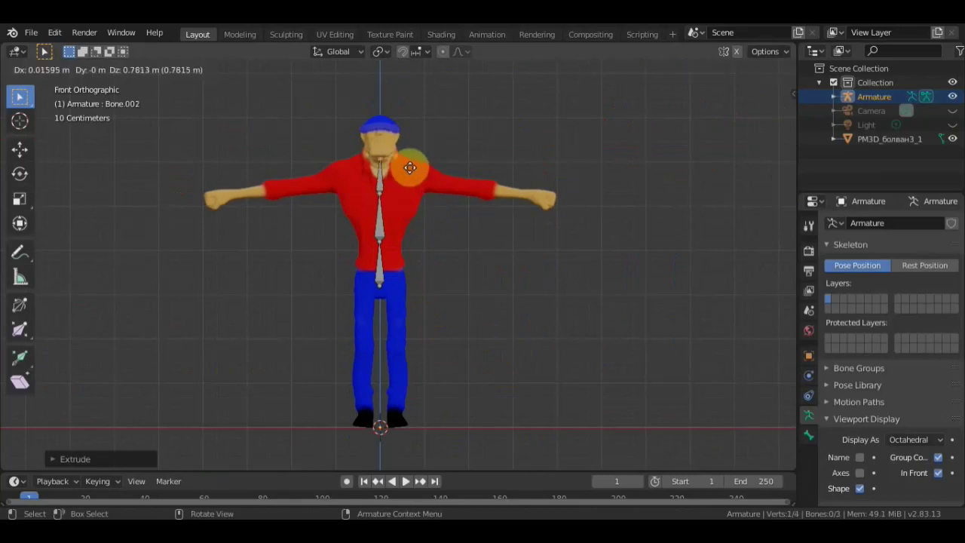
{"action": "left_click", "coordinate": [409, 172]}
{"action": "key", "text": "e"}
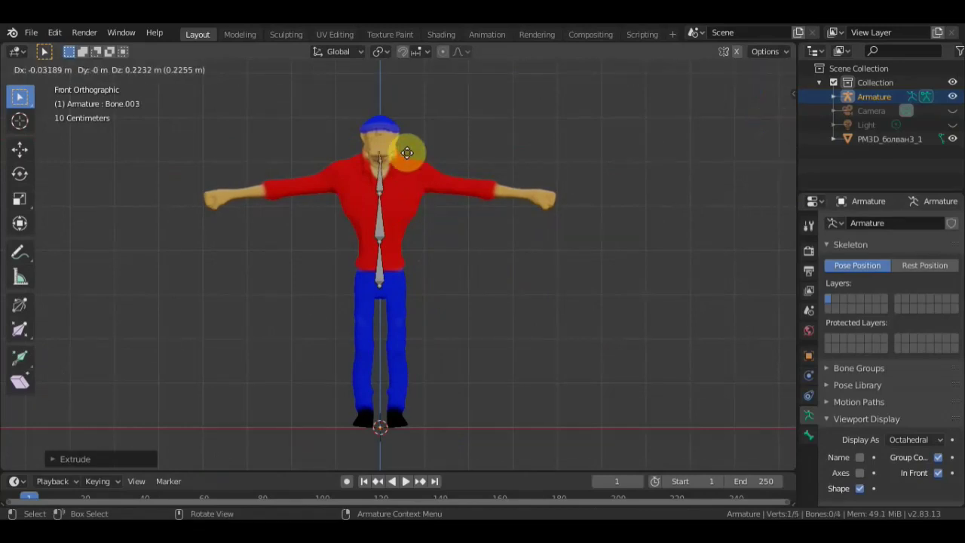
{"action": "left_click", "coordinate": [410, 126]}
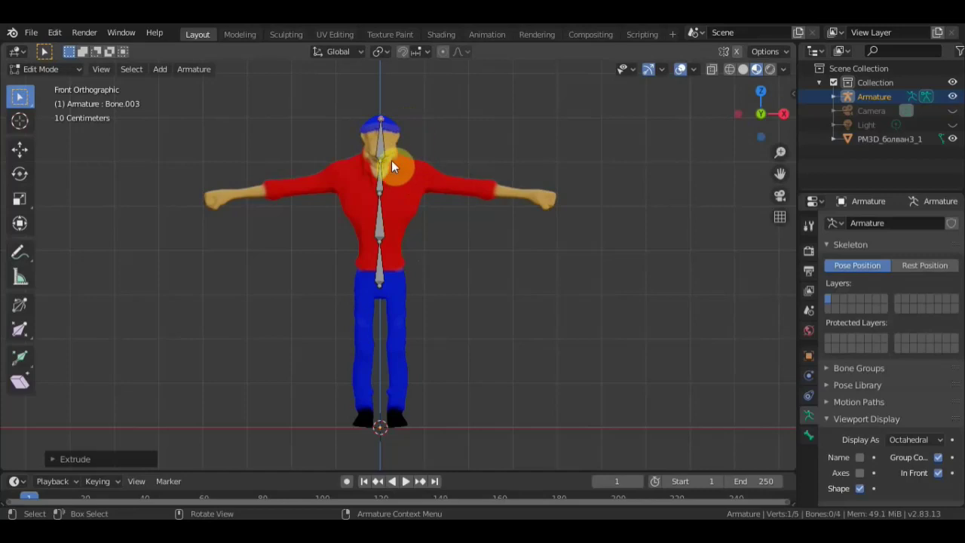
Step: Extrude a shoulder bone from the chest joint, raise the chest joint, then extrude upper-arm and forearm bones to the hand
{"action": "left_click", "coordinate": [390, 167]}
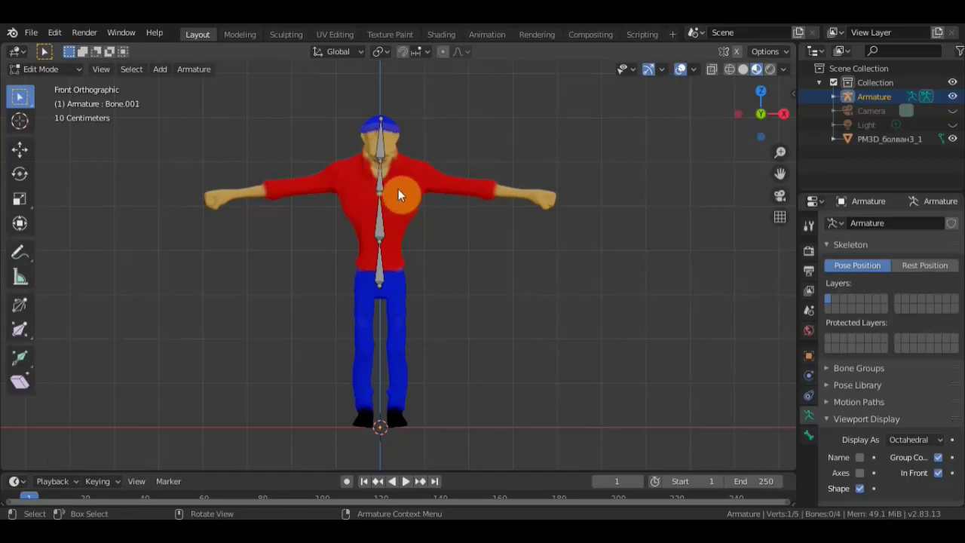
{"action": "key", "text": "e"}
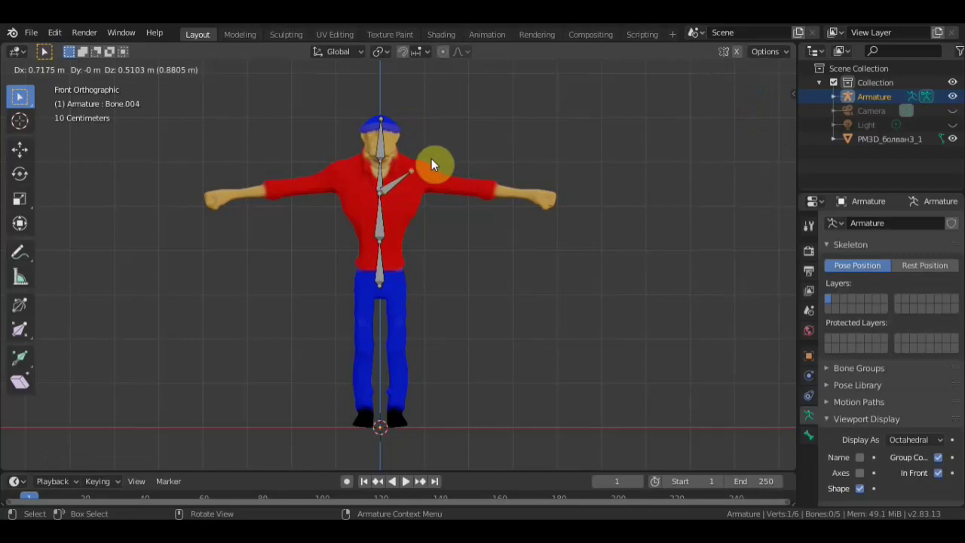
{"action": "left_click", "coordinate": [431, 160]}
{"action": "left_click", "coordinate": [379, 198]}
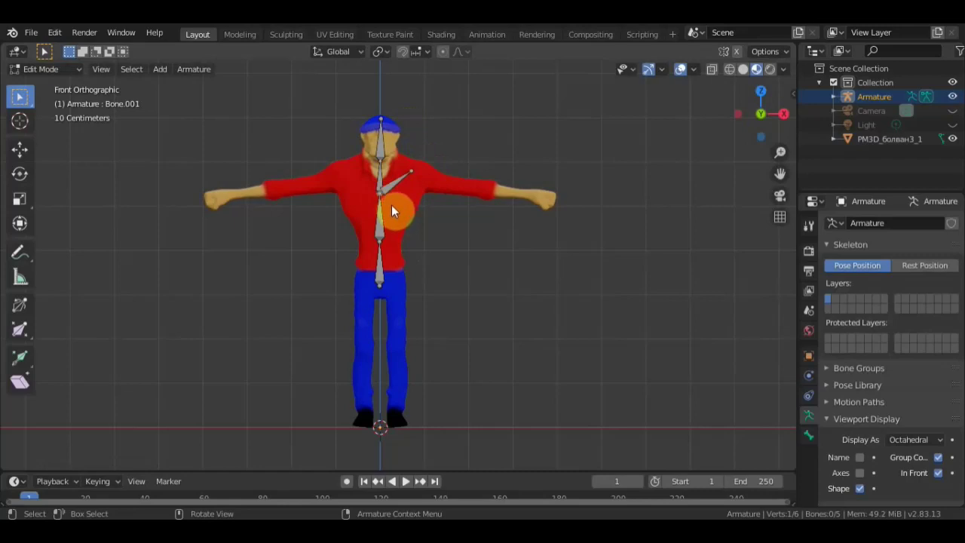
{"action": "key", "text": "g"}
{"action": "left_click", "coordinate": [407, 194]}
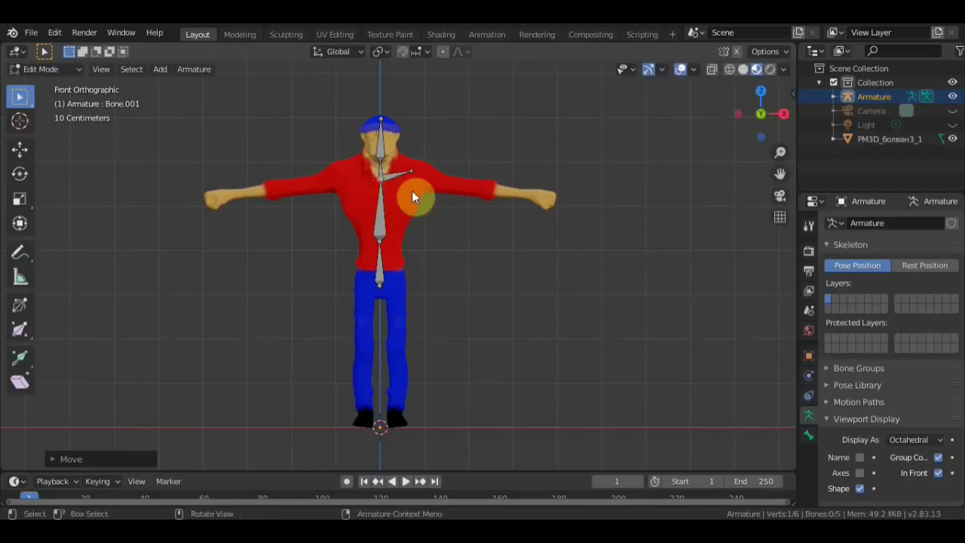
{"action": "left_click", "coordinate": [417, 172]}
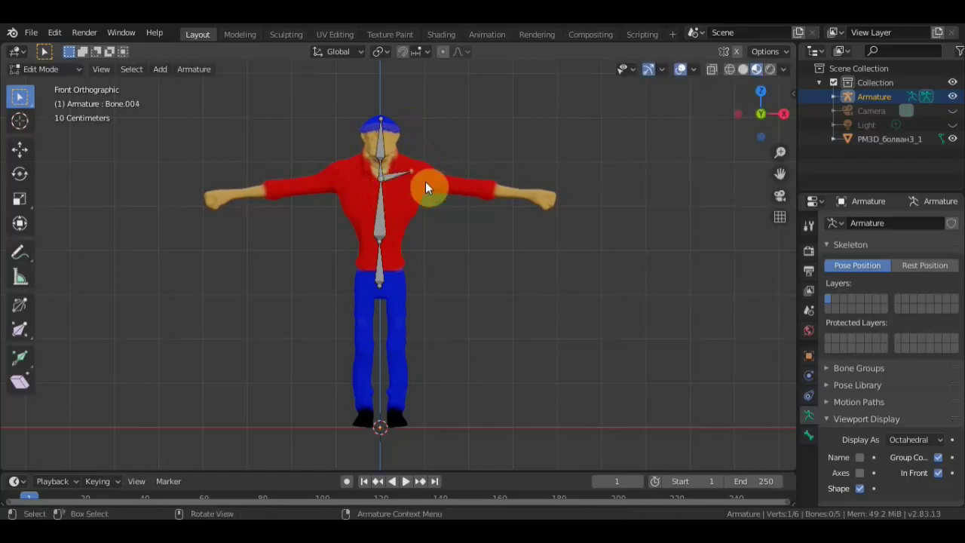
{"action": "key", "text": "e"}
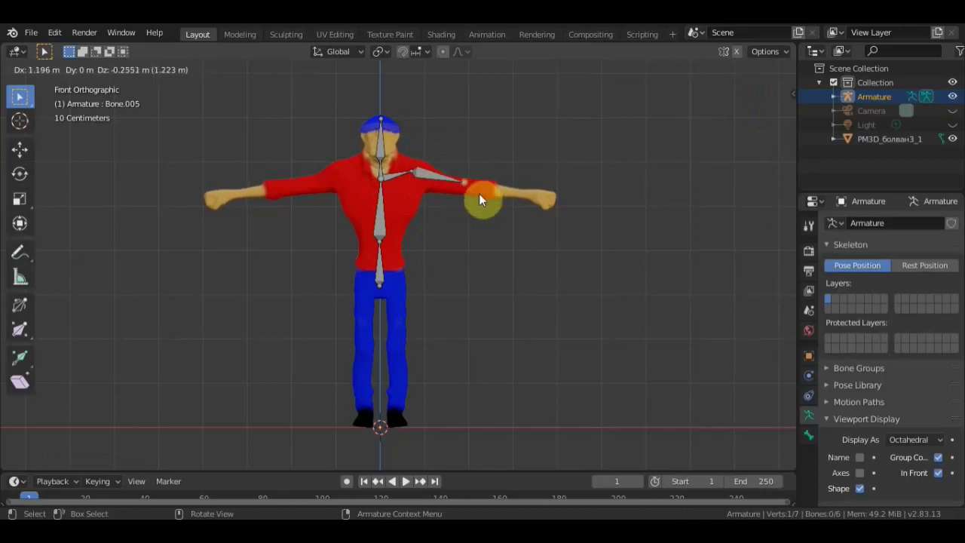
{"action": "left_click", "coordinate": [479, 196]}
{"action": "key", "text": "e"}
{"action": "left_click", "coordinate": [554, 207]}
Step: Cancel the stray extrude and move the arm, shoulder and hand-end joints inside the arm from the side
{"action": "key", "text": "e"}
{"action": "right_click", "coordinate": [588, 217]}
{"action": "mouse_move", "coordinate": [601, 222]}
{"action": "middle_mouse_down"}
{"action": "mouse_move", "coordinate": [460, 285]}
{"action": "mouse_move", "coordinate": [522, 290]}
{"action": "middle_mouse_up"}
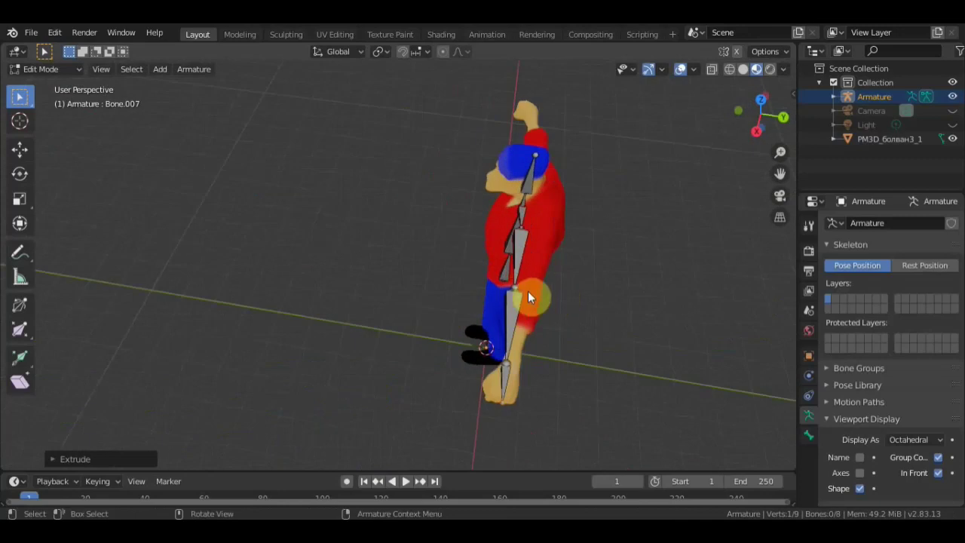
{"action": "left_click", "coordinate": [521, 288]}
{"action": "key", "text": "g"}
{"action": "left_click", "coordinate": [553, 288]}
{"action": "left_click", "coordinate": [522, 224]}
{"action": "key", "text": "g"}
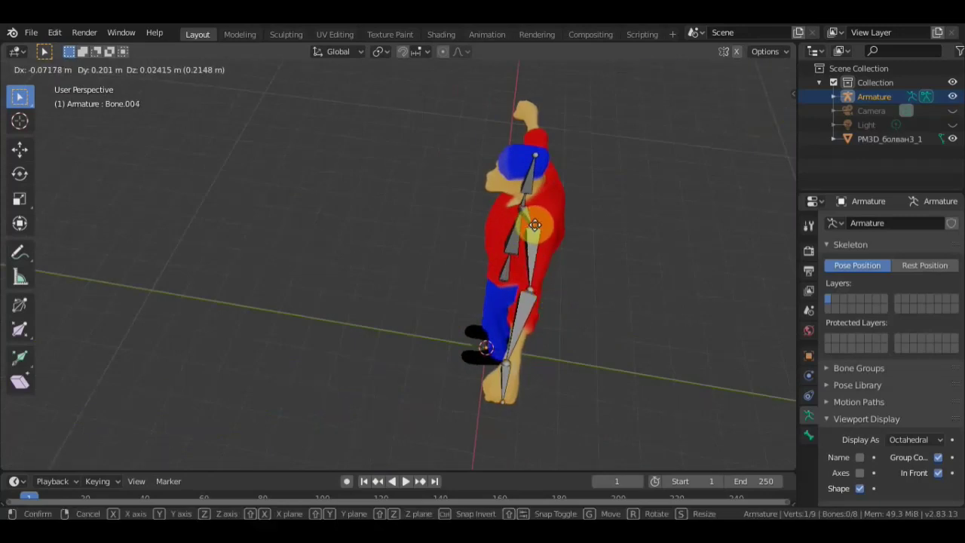
{"action": "left_click", "coordinate": [537, 224]}
{"action": "left_click", "coordinate": [509, 366]}
{"action": "key", "text": "g"}
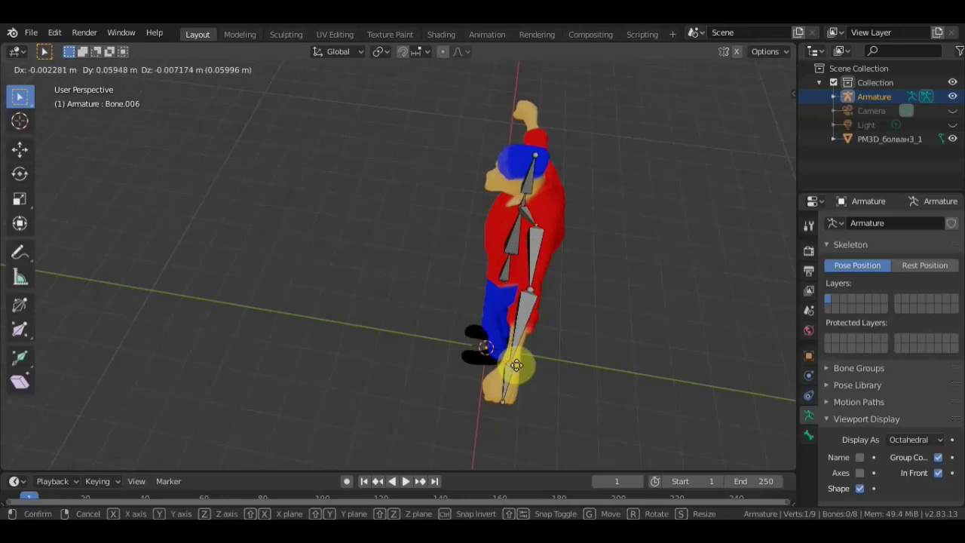
{"action": "left_click", "coordinate": [528, 362]}
Step: Unhide everything with Alt+H and orbit to a three-quarter view of the character
{"action": "middle_click_drag", "start_coordinate": [531, 361], "coordinate": [682, 299]}
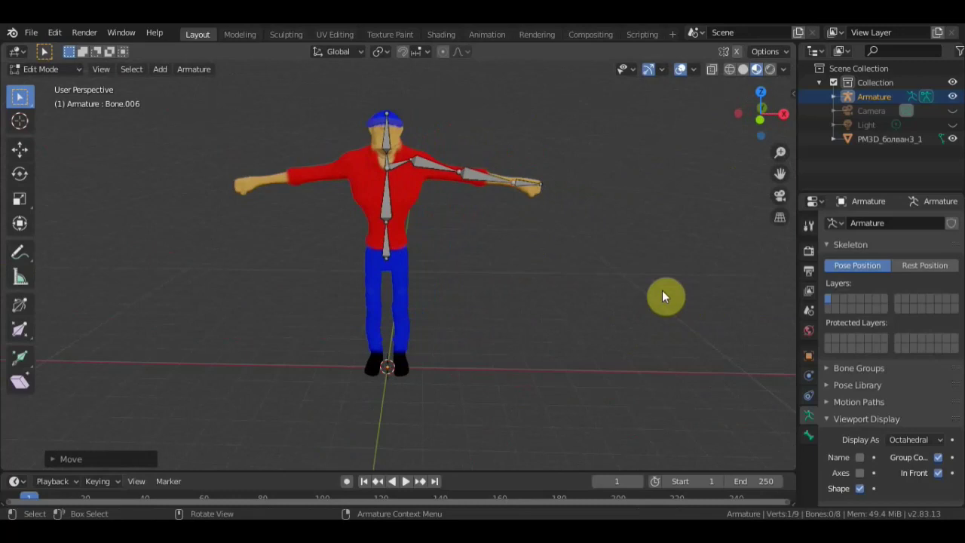
{"action": "key", "text": "alt+h"}
{"action": "mouse_move", "coordinate": [662, 294]}
{"action": "middle_mouse_down", "text": "alt"}
{"action": "mouse_move", "coordinate": [362, 320]}
{"action": "mouse_move", "coordinate": [613, 313]}
{"action": "middle_mouse_up", "text": "alt"}
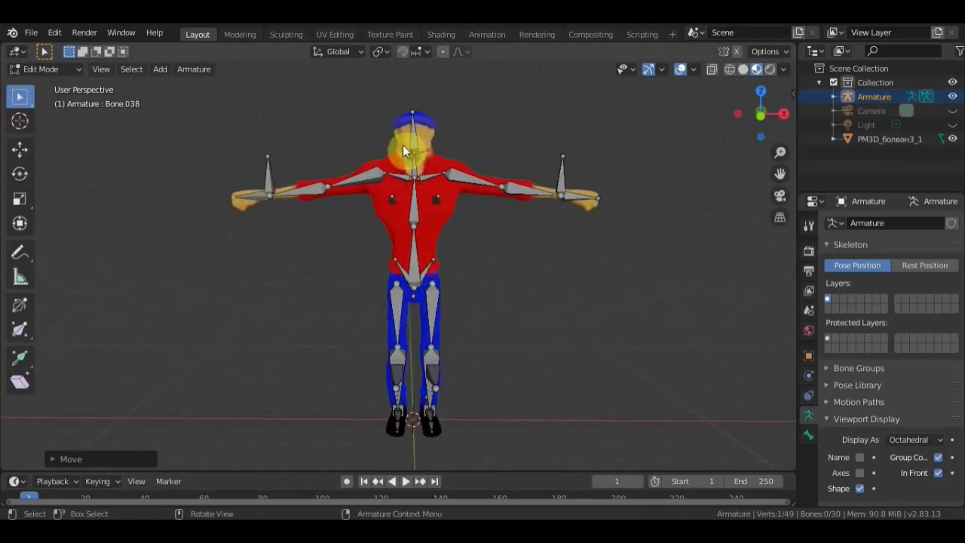
Step: In Object Mode, select the mesh, then the armature, and parent With Automatic Weights
{"action": "left_click", "coordinate": [45, 68]}
{"action": "key", "text": "Tab"}
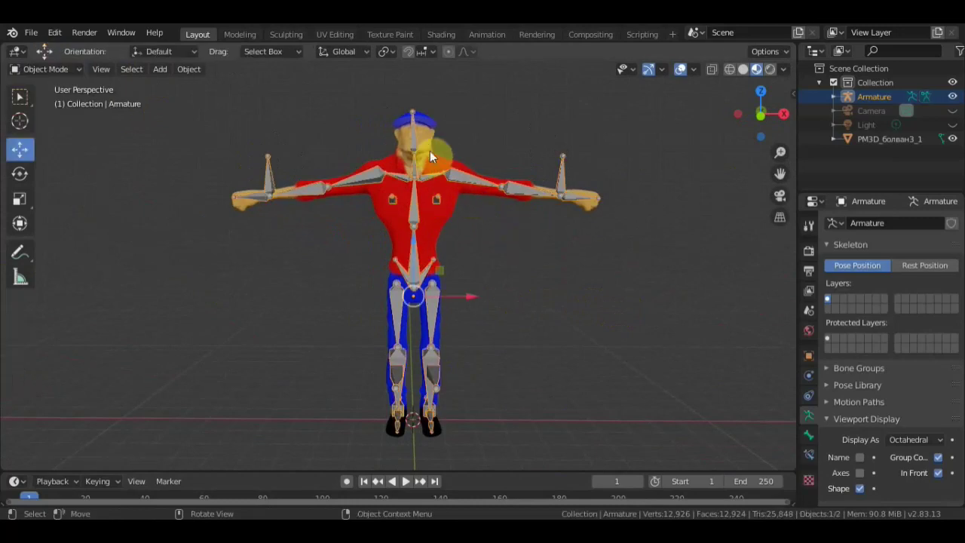
{"action": "left_click", "coordinate": [426, 142]}
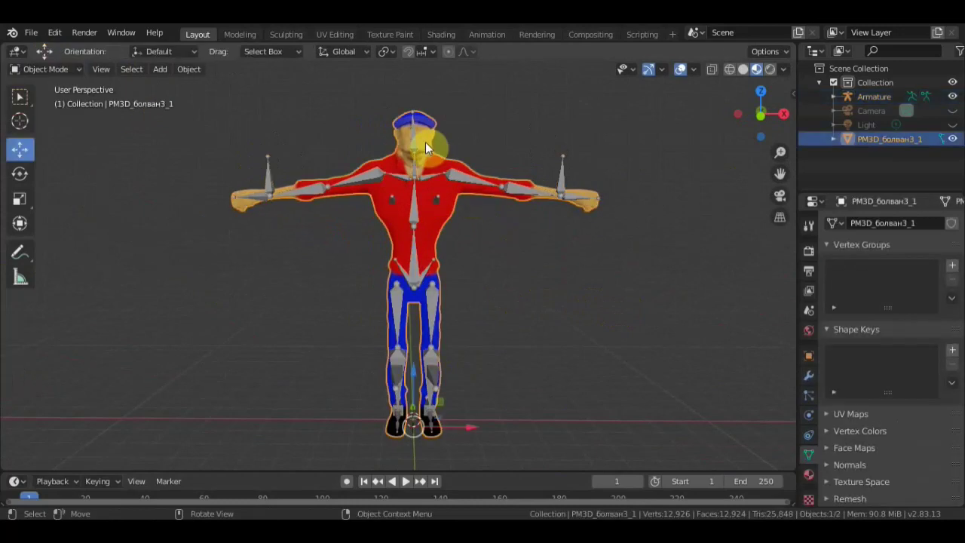
{"action": "left_click", "coordinate": [459, 176], "text": "shift"}
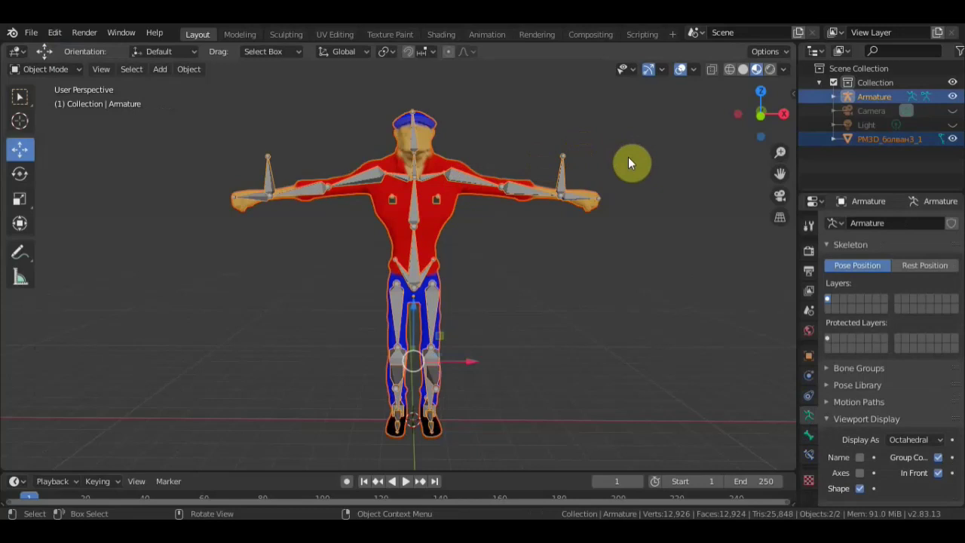
{"action": "key", "text": "ctrl+p"}
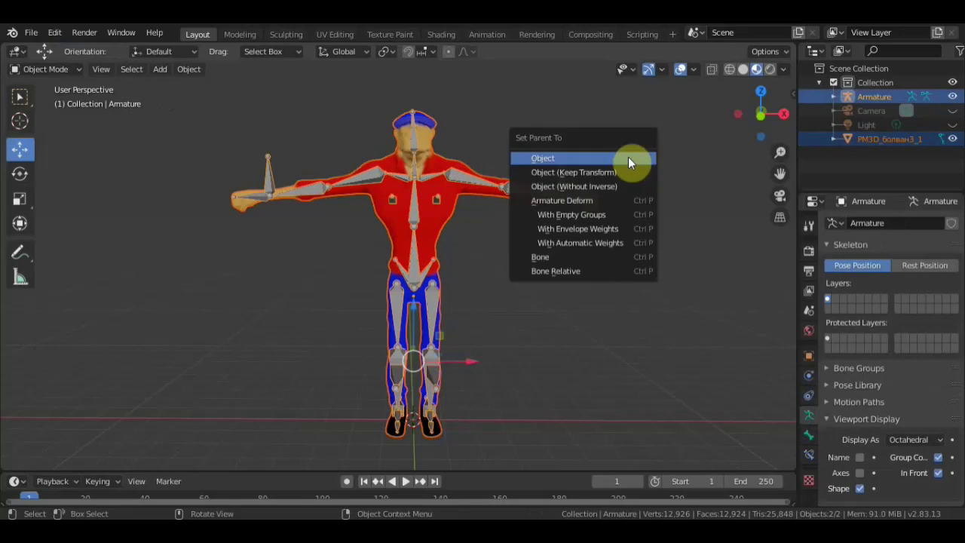
{"action": "left_click", "coordinate": [596, 243]}
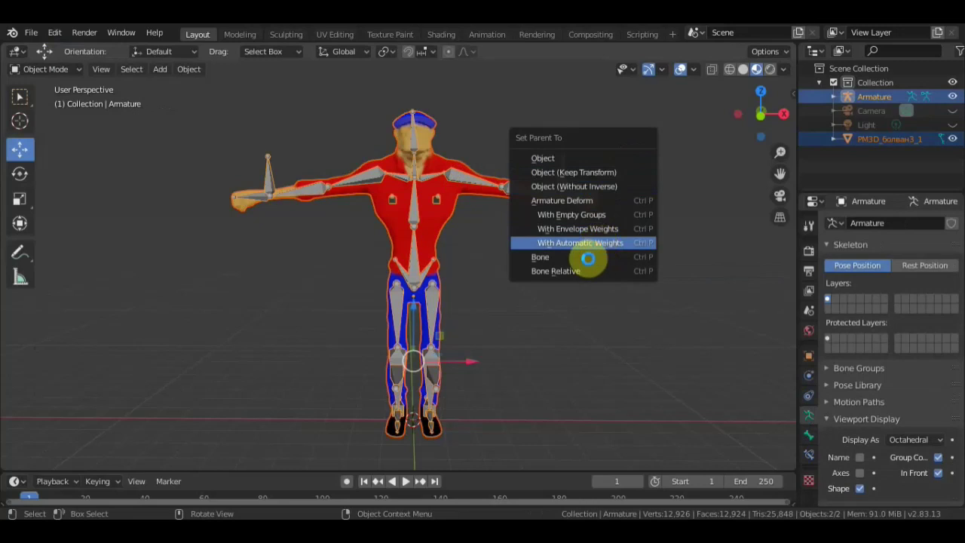
{"action": "mouse_move", "coordinate": [578, 284]}
{"action": "middle_mouse_down"}
{"action": "mouse_move", "coordinate": [491, 284]}
{"action": "mouse_move", "coordinate": [521, 287]}
{"action": "middle_mouse_up"}
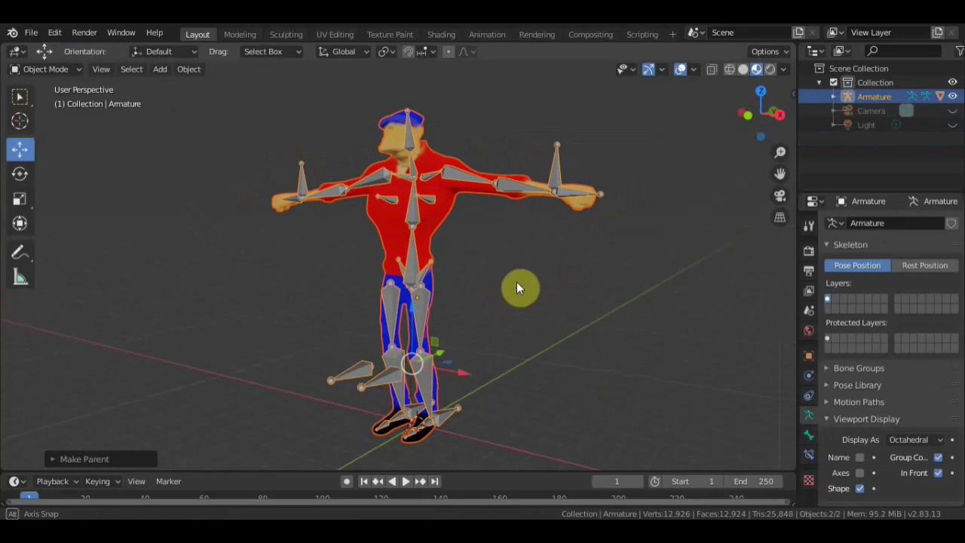
Step: Put the armature in Pose Mode and move the right hand bone to test the deformation
{"action": "left_click", "coordinate": [557, 172]}
{"action": "middle_click_drag", "start_coordinate": [566, 213], "coordinate": [620, 212]}
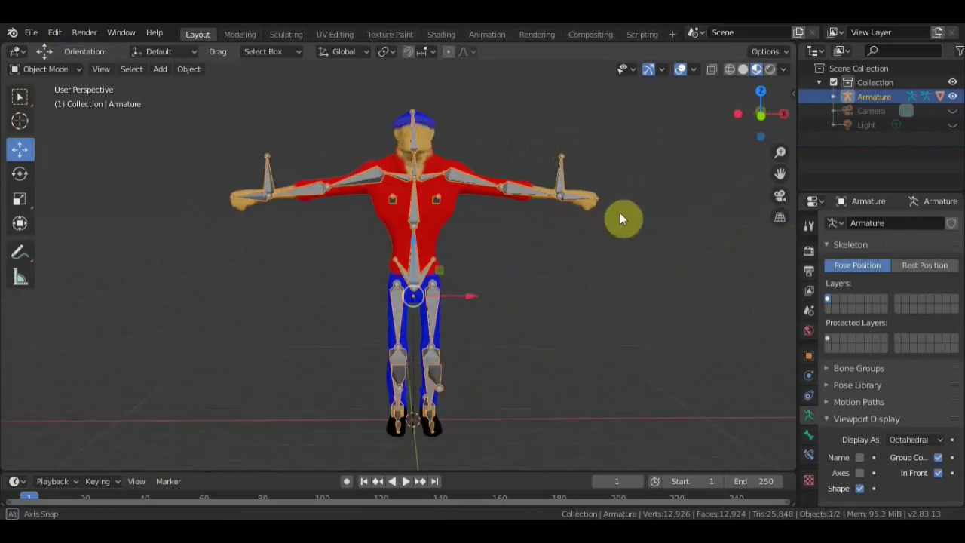
{"action": "left_click", "coordinate": [72, 69]}
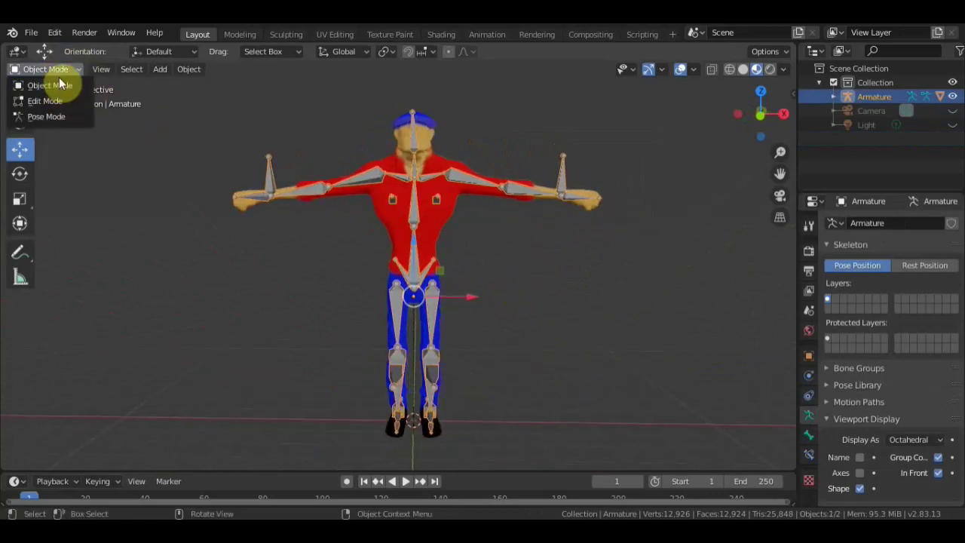
{"action": "left_click", "coordinate": [59, 118]}
{"action": "left_click", "coordinate": [562, 177]}
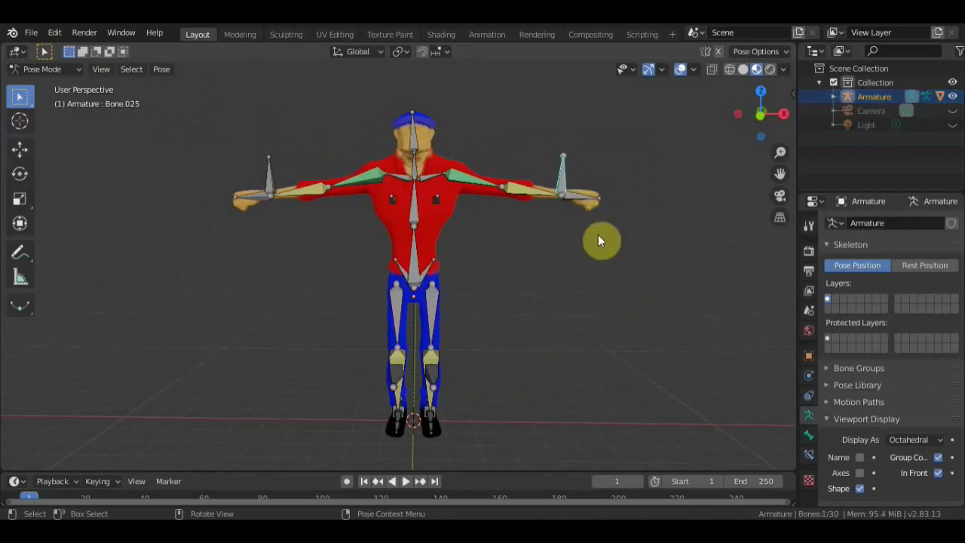
{"action": "key", "text": "g"}
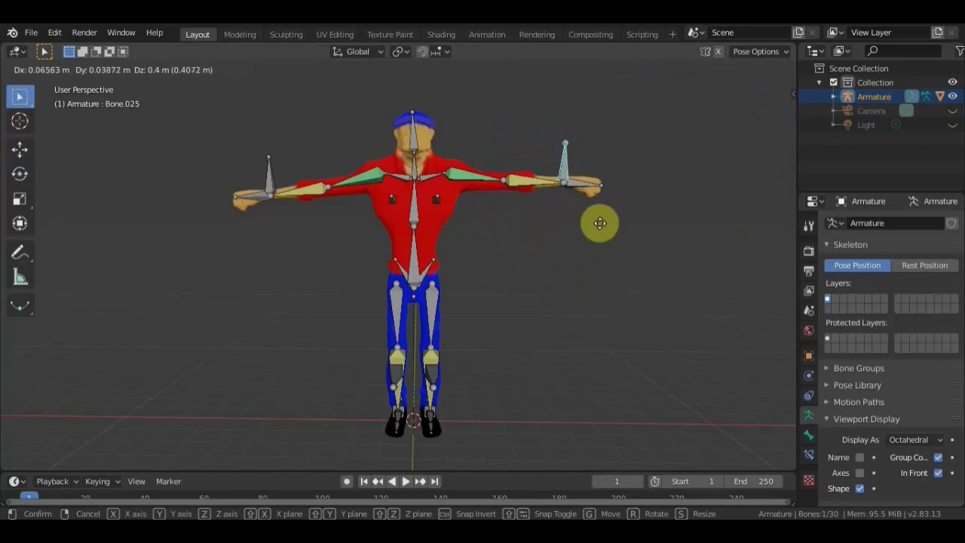
{"action": "left_click", "coordinate": [586, 215]}
Step: Inspect the posed character from several angles, then return the armature to Object Mode
{"action": "scroll", "coordinate": [528, 183], "scroll_direction": "up", "scroll_amount": 3}
{"action": "mouse_move", "coordinate": [528, 184]}
{"action": "middle_mouse_down"}
{"action": "mouse_move", "coordinate": [507, 197]}
{"action": "mouse_move", "coordinate": [554, 278]}
{"action": "middle_mouse_up"}
{"action": "scroll", "coordinate": [554, 277], "scroll_direction": "down", "scroll_amount": 3}
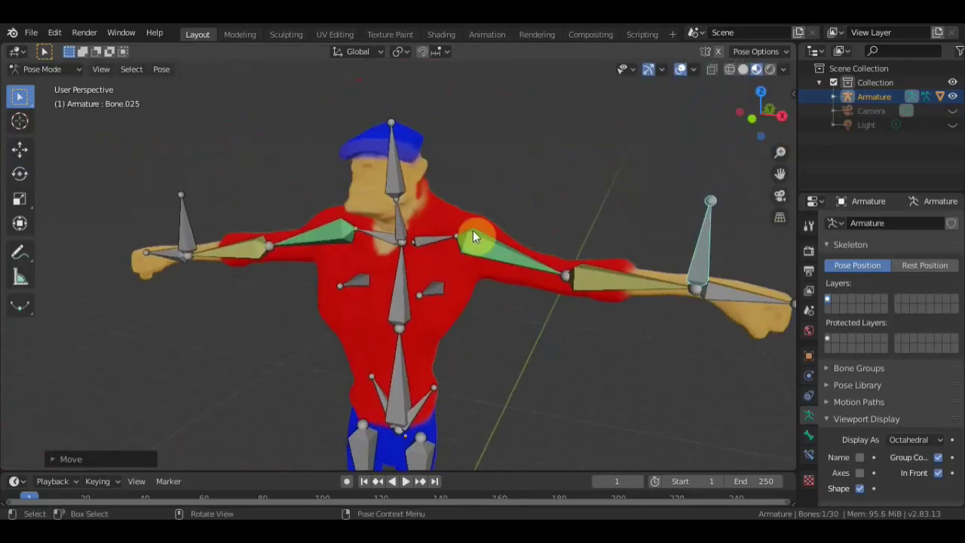
{"action": "mouse_move", "coordinate": [361, 170]}
{"action": "middle_mouse_down"}
{"action": "mouse_move", "coordinate": [481, 165]}
{"action": "mouse_move", "coordinate": [504, 178]}
{"action": "middle_mouse_up"}
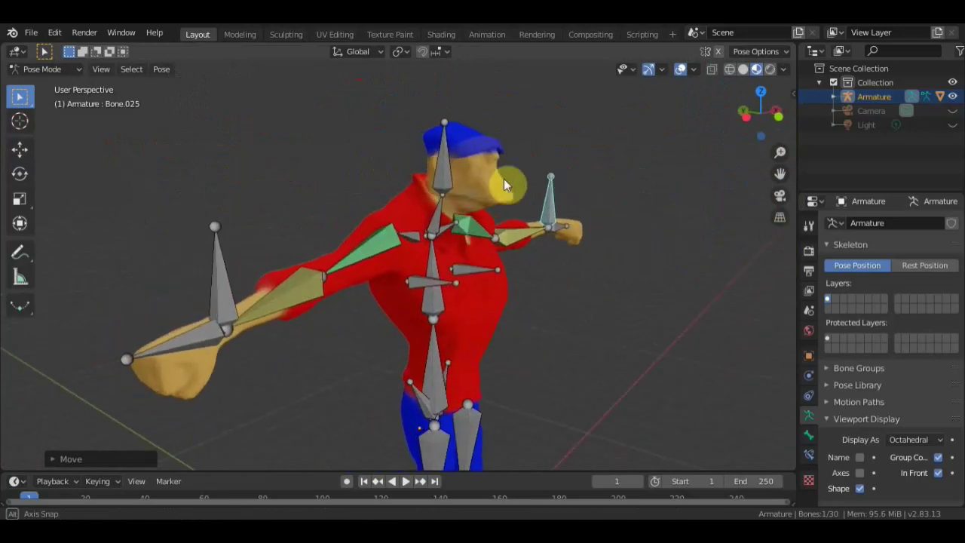
{"action": "middle_click_drag", "start_coordinate": [588, 231], "coordinate": [433, 230]}
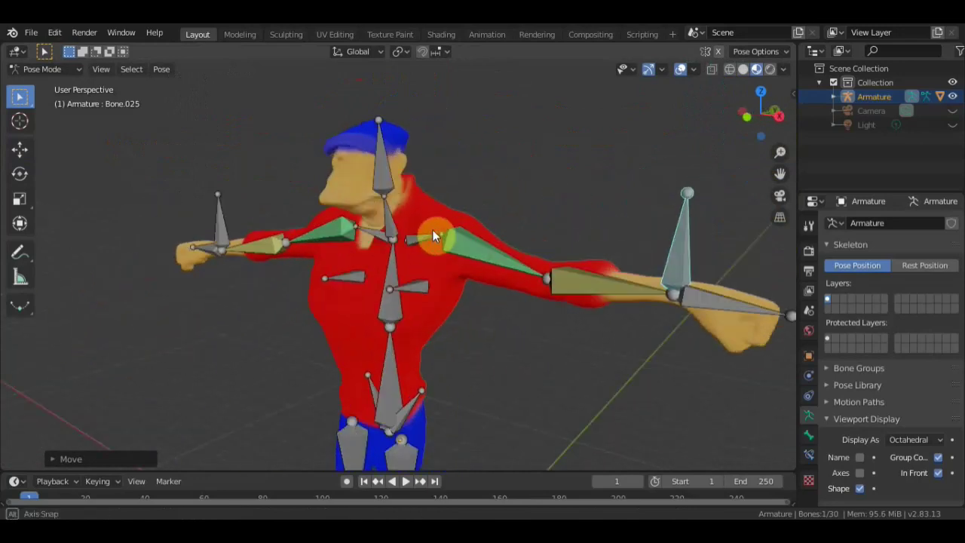
{"action": "scroll", "coordinate": [433, 230], "scroll_direction": "down", "scroll_amount": 4}
{"action": "scroll", "coordinate": [442, 228], "scroll_direction": "down", "scroll_amount": 2}
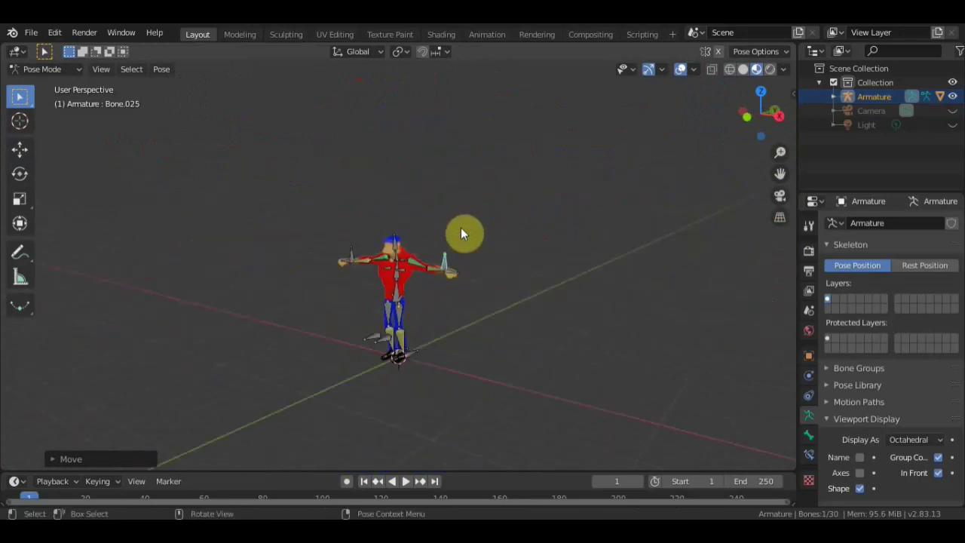
{"action": "scroll", "coordinate": [461, 227], "scroll_direction": "up", "scroll_amount": 3}
{"action": "scroll", "coordinate": [484, 164], "scroll_direction": "up", "scroll_amount": 2}
{"action": "mouse_move", "coordinate": [494, 150]}
{"action": "middle_mouse_down"}
{"action": "mouse_move", "coordinate": [496, 218]}
{"action": "mouse_move", "coordinate": [558, 216]}
{"action": "middle_mouse_up"}
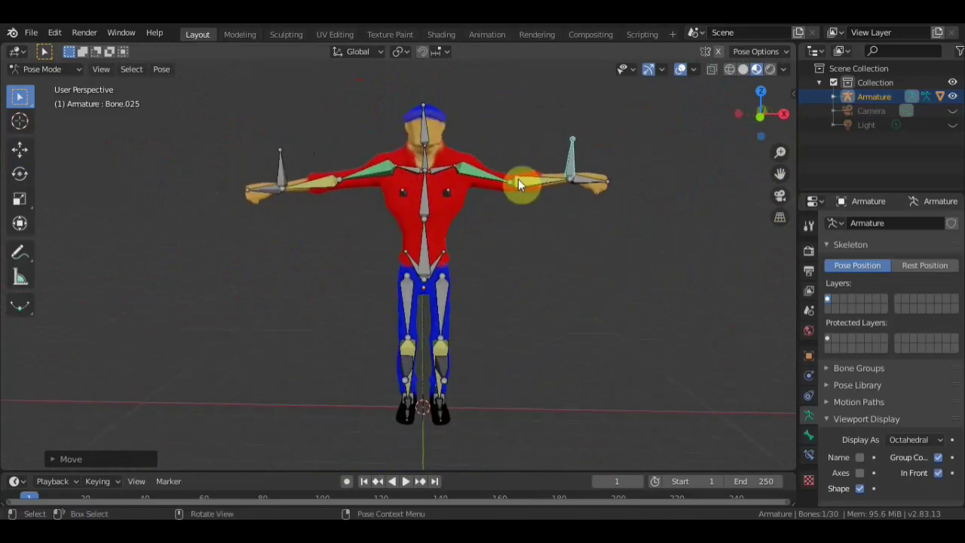
{"action": "left_click", "coordinate": [22, 68]}
{"action": "left_click", "coordinate": [45, 86]}
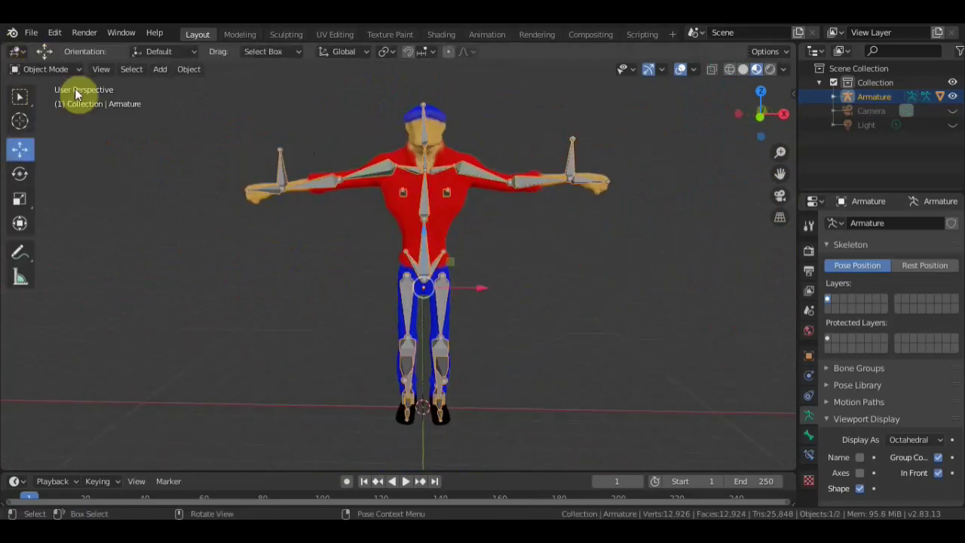
Step: Select the character mesh, switch to Wireframe shading, and zoom in on the torso and arms
{"action": "left_click", "coordinate": [438, 134]}
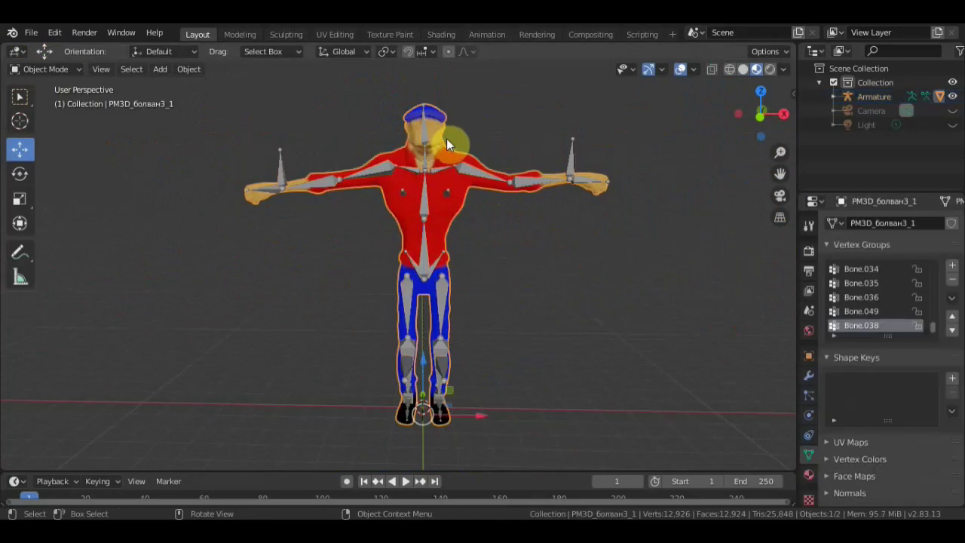
{"action": "left_click", "coordinate": [729, 70]}
{"action": "scroll", "coordinate": [678, 256], "scroll_direction": "up", "scroll_amount": 2}
{"action": "scroll", "coordinate": [675, 261], "scroll_direction": "up", "scroll_amount": 3}
{"action": "scroll", "coordinate": [693, 236], "scroll_direction": "down", "scroll_amount": 2}
{"action": "mouse_move", "coordinate": [682, 236]}
{"action": "middle_mouse_down"}
{"action": "mouse_move", "coordinate": [621, 332]}
{"action": "mouse_move", "coordinate": [710, 91]}
{"action": "middle_mouse_up"}
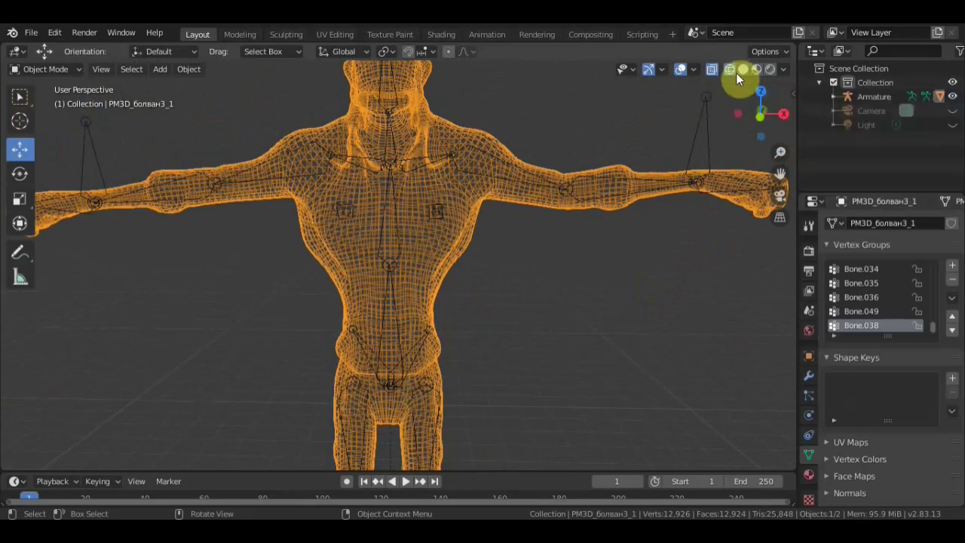
{"action": "scroll", "coordinate": [635, 235], "scroll_direction": "down", "scroll_amount": 2}
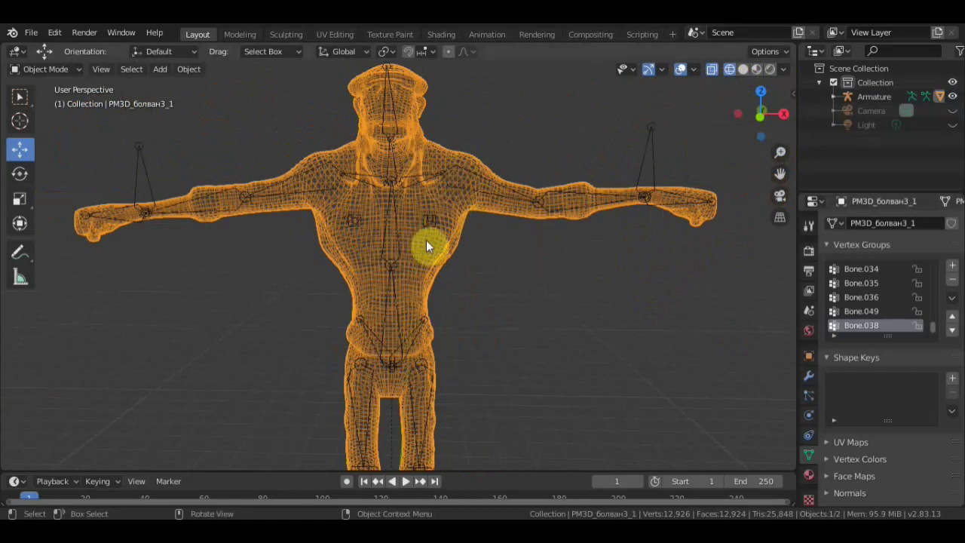
{"action": "scroll", "coordinate": [426, 240], "scroll_direction": "up", "scroll_amount": 3}
{"action": "scroll", "coordinate": [426, 240], "scroll_direction": "down", "scroll_amount": 3}
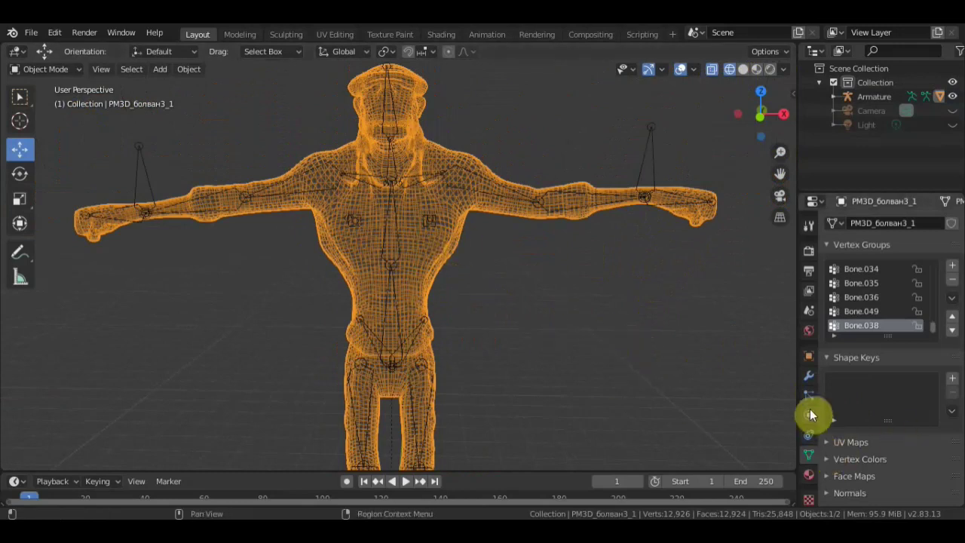
Step: Add a Decimate modifier with ratio 0.28, apply it, and return to Material Preview shading
{"action": "left_click", "coordinate": [811, 375]}
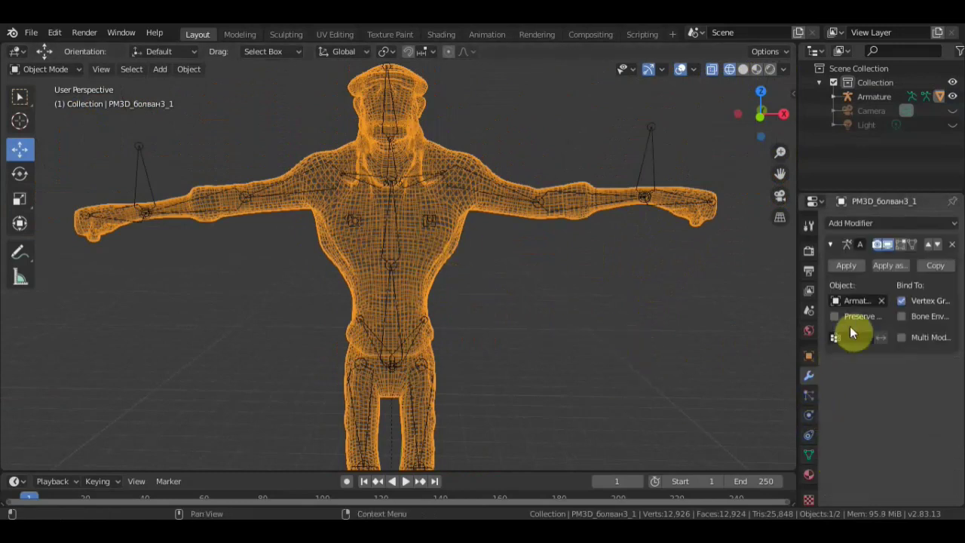
{"action": "left_click", "coordinate": [876, 222]}
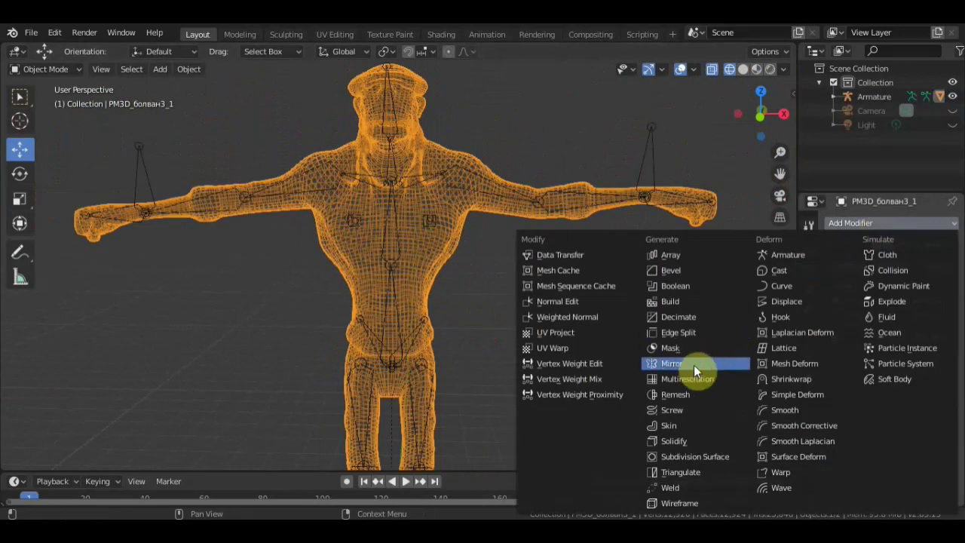
{"action": "left_click", "coordinate": [696, 318]}
{"action": "mouse_move", "coordinate": [948, 428]}
{"action": "left_mouse_down"}
{"action": "mouse_move", "coordinate": [866, 424]}
{"action": "mouse_move", "coordinate": [857, 435]}
{"action": "left_mouse_up"}
{"action": "left_click", "coordinate": [860, 389]}
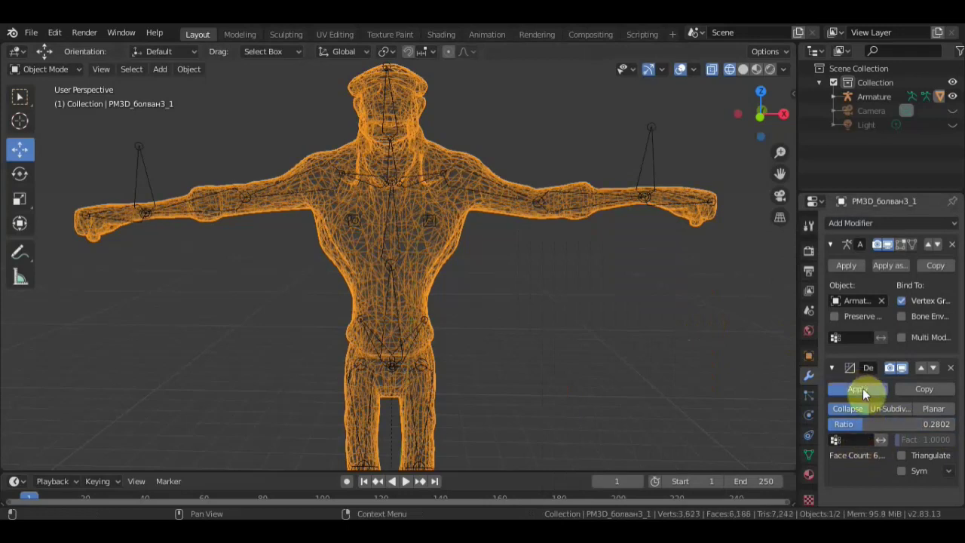
{"action": "left_click", "coordinate": [757, 69]}
{"action": "scroll", "coordinate": [657, 286], "scroll_direction": "down", "scroll_amount": 2}
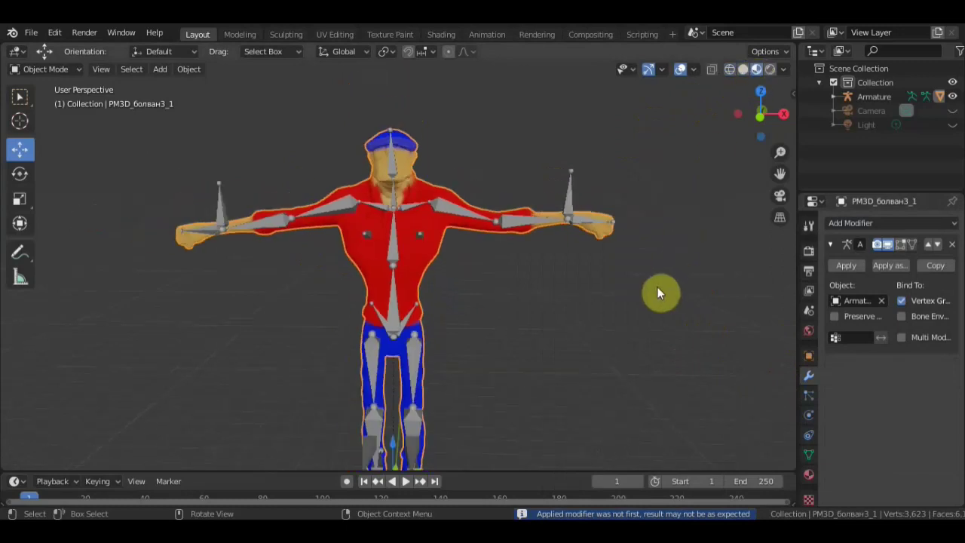
Step: Orbit the decimated character, view it in wireframe, and zoom into the torso and back out
{"action": "mouse_move", "coordinate": [629, 299]}
{"action": "middle_mouse_down"}
{"action": "mouse_move", "coordinate": [562, 295]}
{"action": "mouse_move", "coordinate": [507, 271]}
{"action": "mouse_move", "coordinate": [607, 286]}
{"action": "mouse_move", "coordinate": [713, 282]}
{"action": "mouse_move", "coordinate": [581, 269]}
{"action": "mouse_move", "coordinate": [556, 282]}
{"action": "middle_mouse_up"}
{"action": "scroll", "coordinate": [494, 268], "scroll_direction": "up", "scroll_amount": 4}
{"action": "scroll", "coordinate": [494, 274], "scroll_direction": "down", "scroll_amount": 2}
{"action": "left_click", "coordinate": [730, 69]}
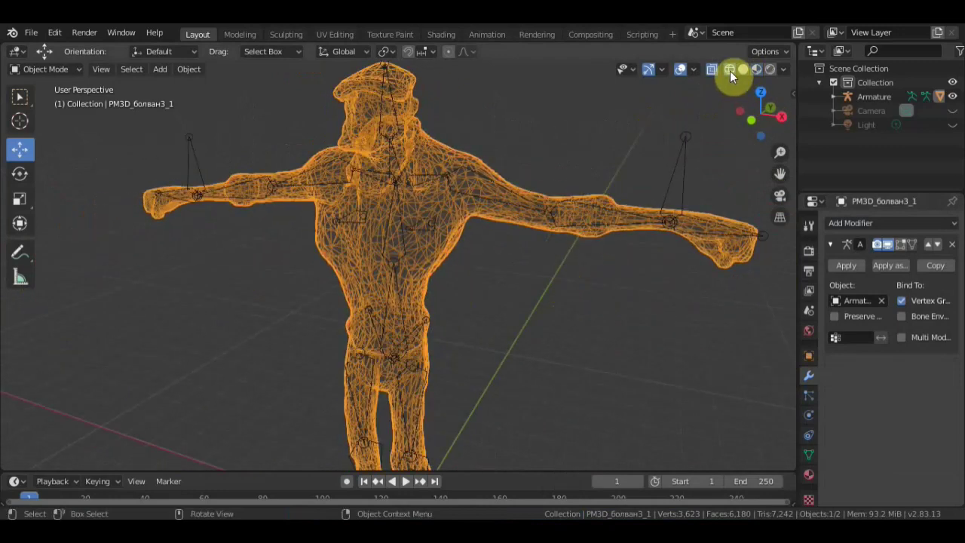
{"action": "scroll", "coordinate": [581, 263], "scroll_direction": "up", "scroll_amount": 2}
{"action": "scroll", "coordinate": [581, 263], "scroll_direction": "up", "scroll_amount": 2}
{"action": "scroll", "coordinate": [573, 258], "scroll_direction": "up", "scroll_amount": 2}
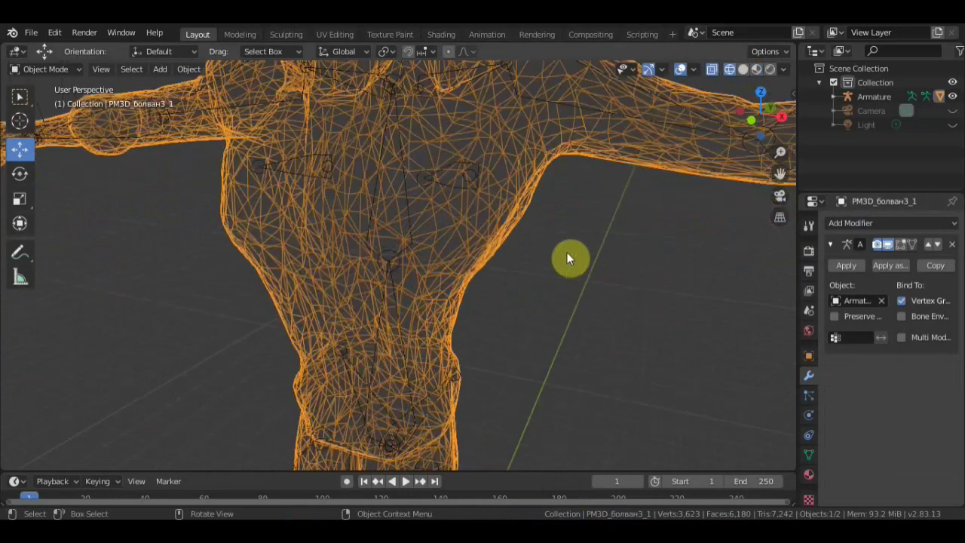
{"action": "scroll", "coordinate": [568, 252], "scroll_direction": "up", "scroll_amount": 2}
{"action": "scroll", "coordinate": [567, 252], "scroll_direction": "down", "scroll_amount": 2}
{"action": "scroll", "coordinate": [541, 238], "scroll_direction": "down", "scroll_amount": 3}
{"action": "scroll", "coordinate": [539, 240], "scroll_direction": "down", "scroll_amount": 2}
{"action": "mouse_move", "coordinate": [539, 240]}
{"action": "middle_mouse_down"}
{"action": "mouse_move", "coordinate": [585, 247]}
{"action": "mouse_move", "coordinate": [579, 239]}
{"action": "middle_mouse_up"}
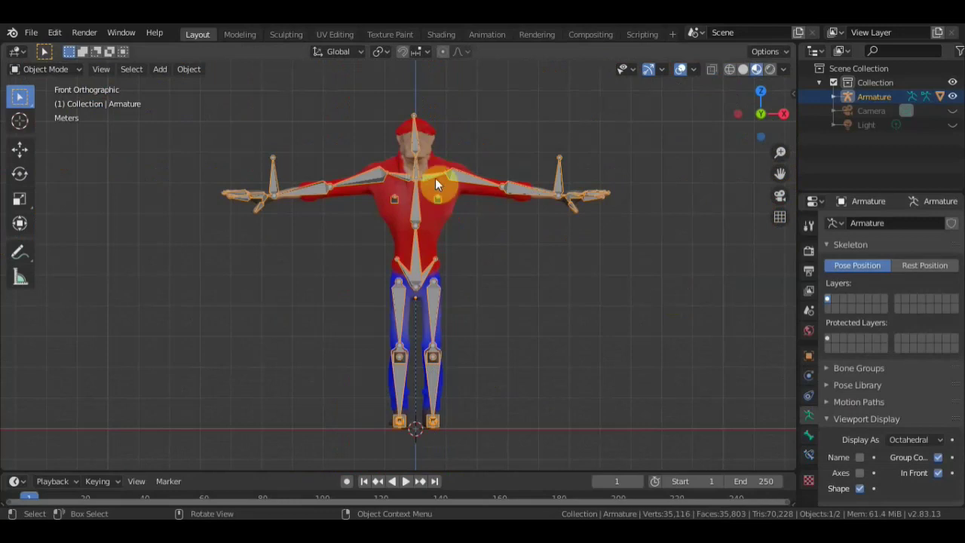
Step: Switch the armature into Pose Mode and enlarge the timeline below the viewport
{"action": "left_click", "coordinate": [61, 70]}
{"action": "left_click", "coordinate": [61, 113]}
{"action": "scroll", "coordinate": [571, 260], "scroll_direction": "up", "scroll_amount": 2}
{"action": "scroll", "coordinate": [565, 272], "scroll_direction": "down", "scroll_amount": 2}
{"action": "left_click_drag", "start_coordinate": [508, 473], "coordinate": [506, 408]}
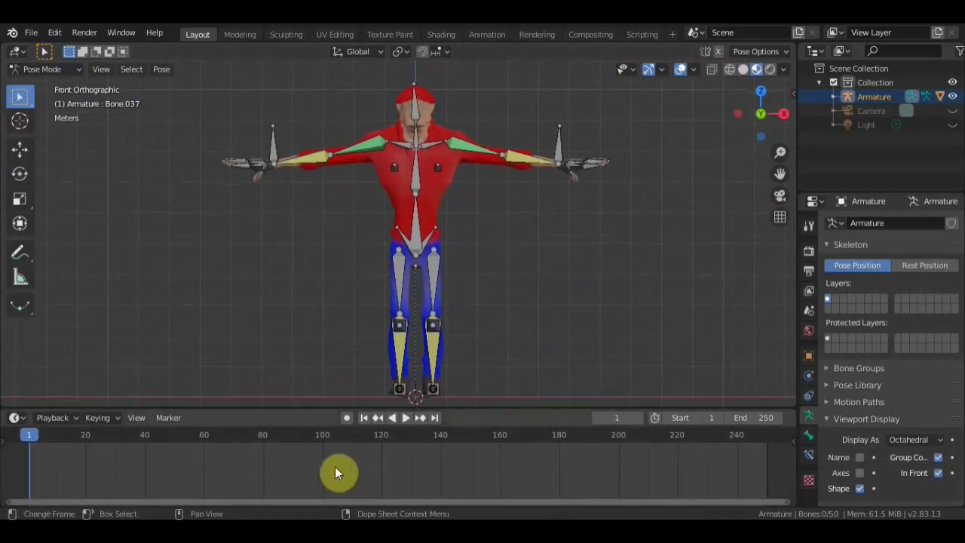
{"action": "scroll", "coordinate": [335, 466], "scroll_direction": "up", "scroll_amount": 3}
{"action": "mouse_move", "coordinate": [405, 485]}
{"action": "middle_mouse_down"}
{"action": "mouse_move", "coordinate": [618, 438]}
{"action": "mouse_move", "coordinate": [769, 488]}
{"action": "middle_mouse_up"}
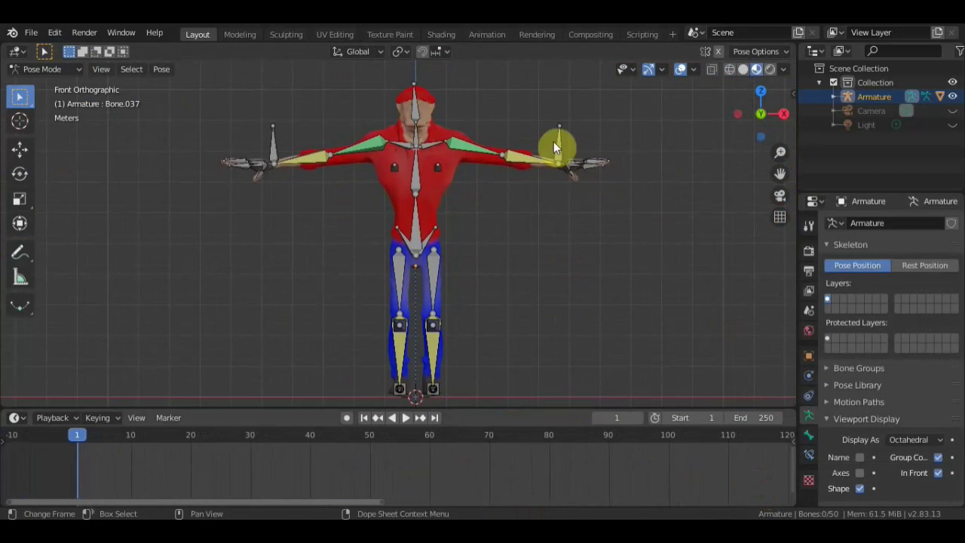
Step: Raise the right-side arm and lower the left-side arm by moving and rotating their hand bones
{"action": "left_click", "coordinate": [571, 162]}
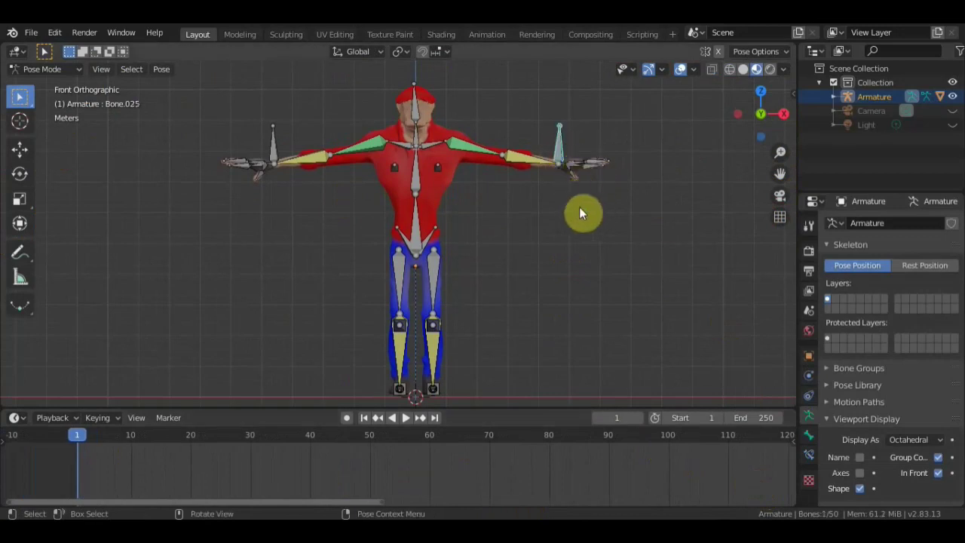
{"action": "scroll", "coordinate": [601, 223], "scroll_direction": "down", "scroll_amount": 2}
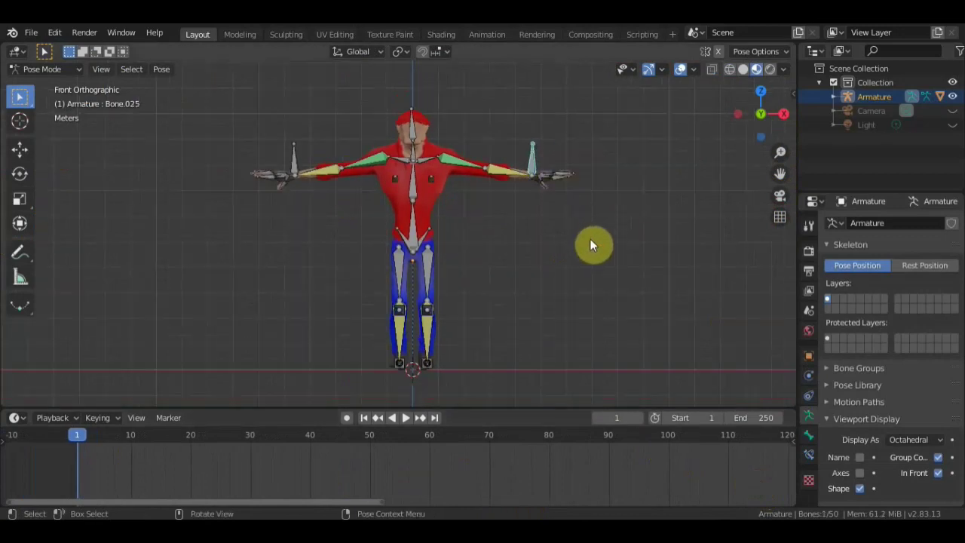
{"action": "key", "text": "g"}
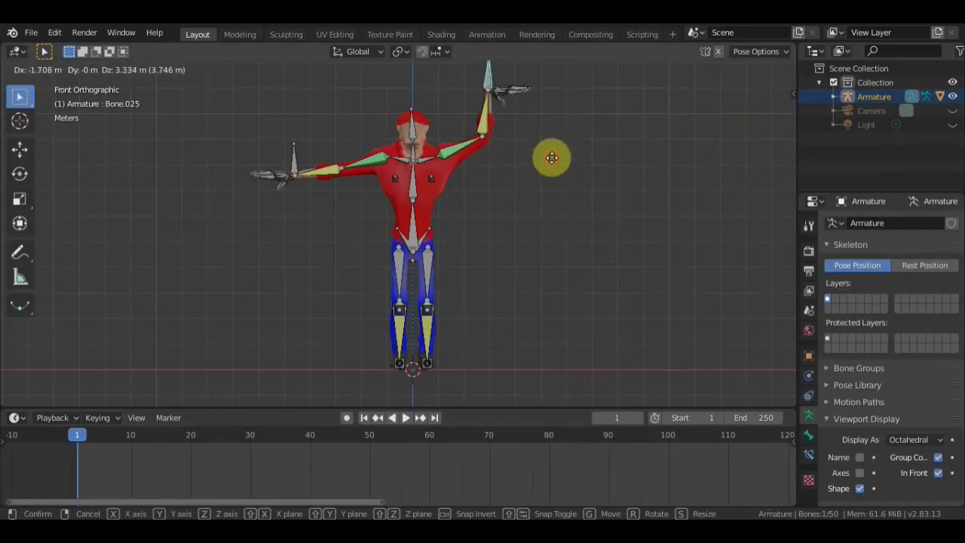
{"action": "left_click", "coordinate": [558, 160]}
{"action": "key", "text": "r"}
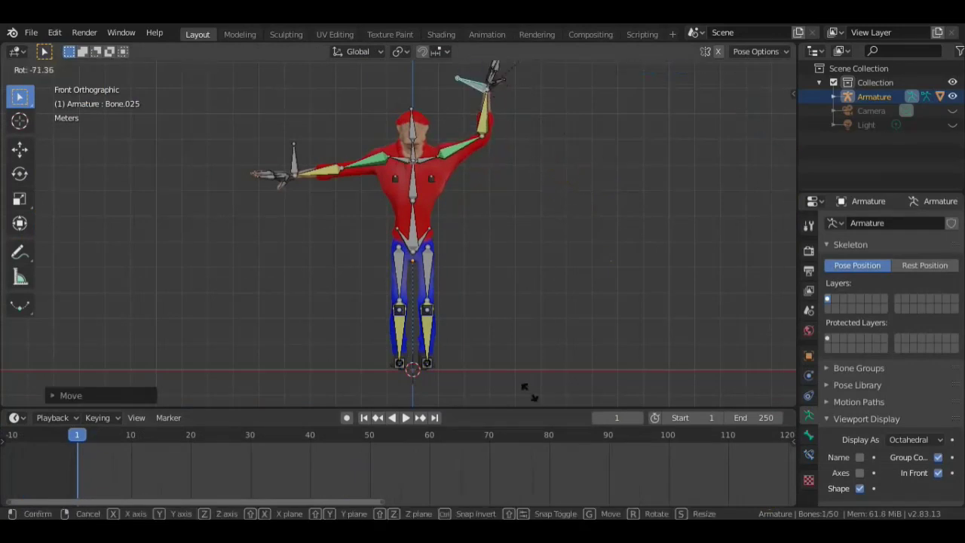
{"action": "left_click", "coordinate": [538, 396]}
{"action": "left_click", "coordinate": [295, 151]}
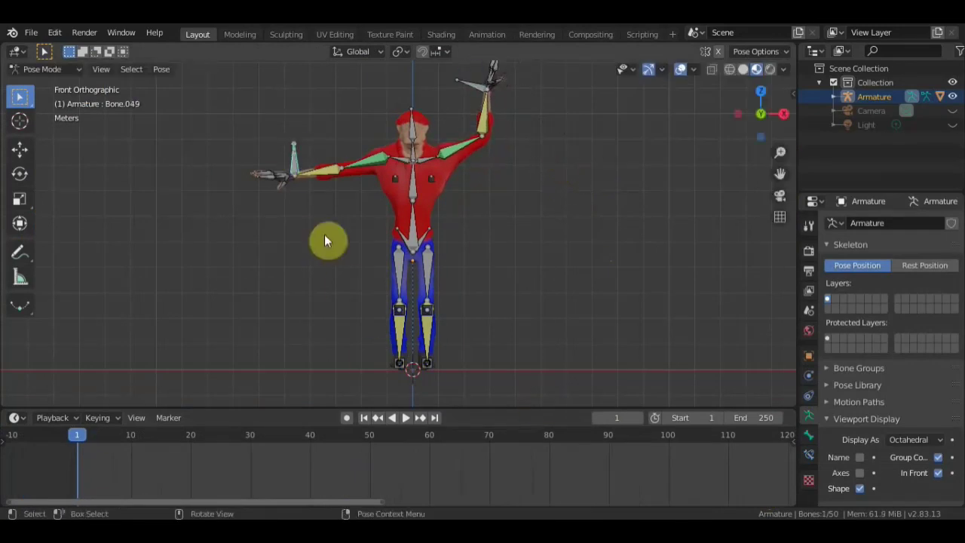
{"action": "key", "text": "g"}
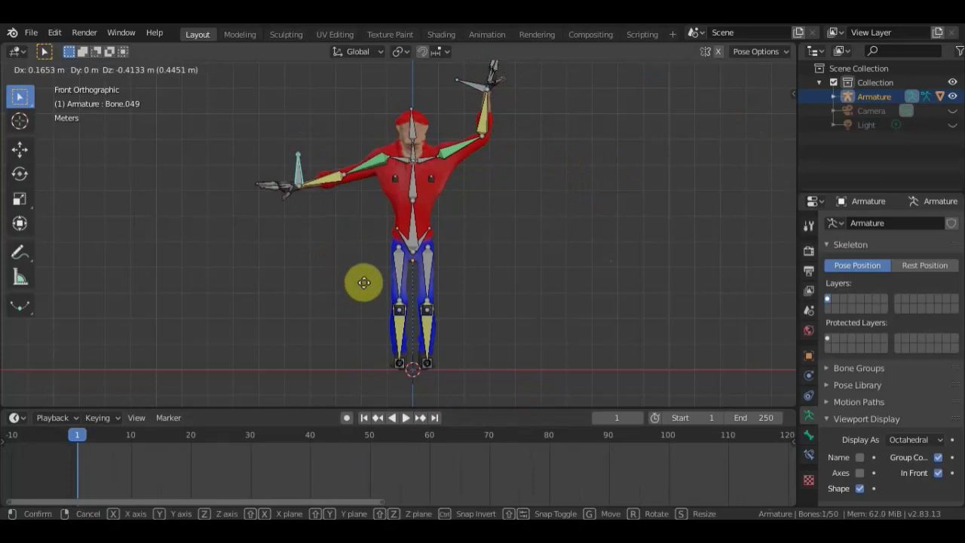
{"action": "left_click", "coordinate": [470, 309]}
{"action": "key", "text": "r"}
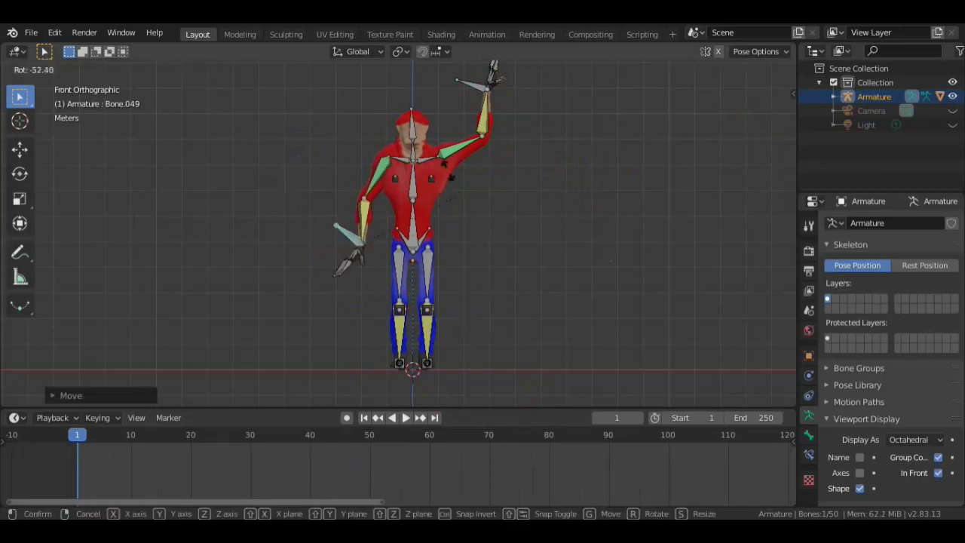
{"action": "left_click", "coordinate": [386, 106]}
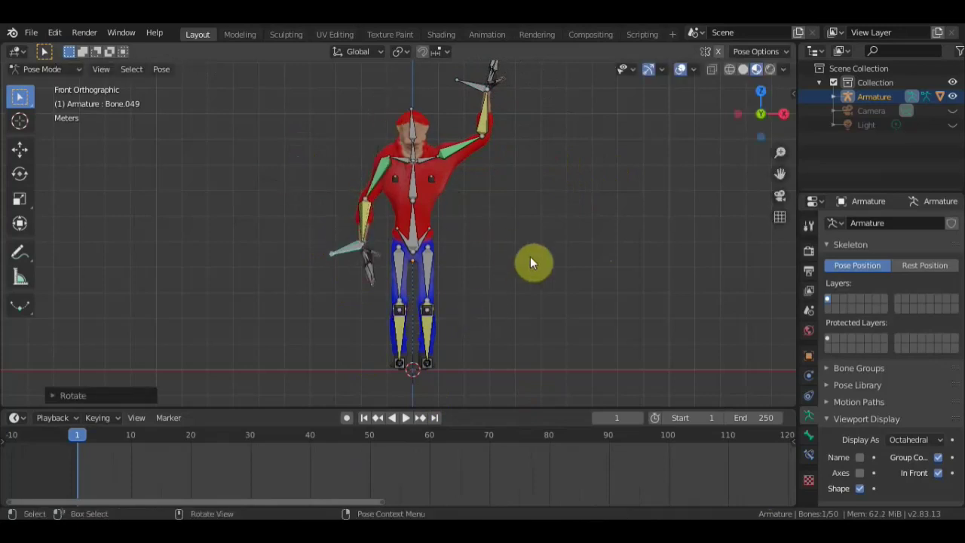
Step: Select all bones and insert a LocRot keyframe at frame 1
{"action": "key", "text": "a"}
{"action": "key", "text": "i"}
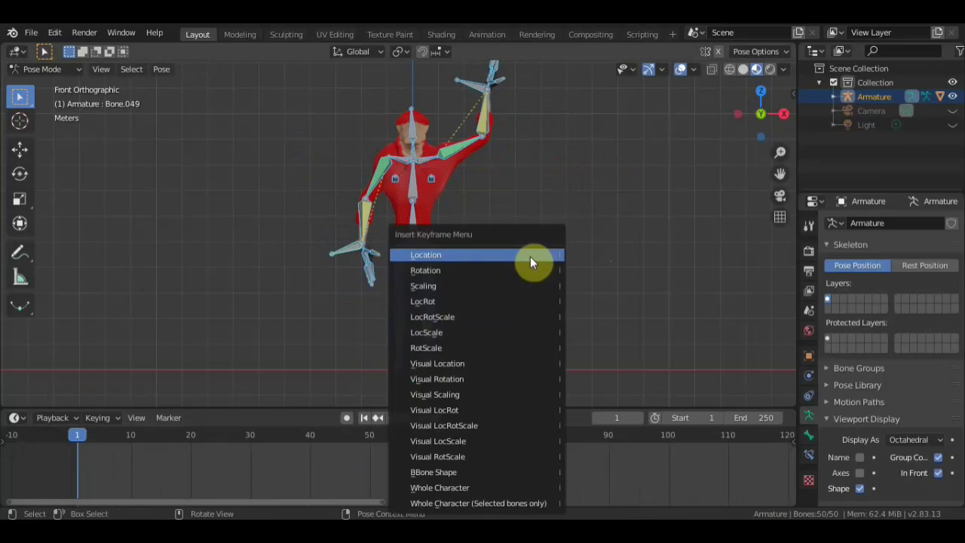
{"action": "left_click", "coordinate": [490, 301]}
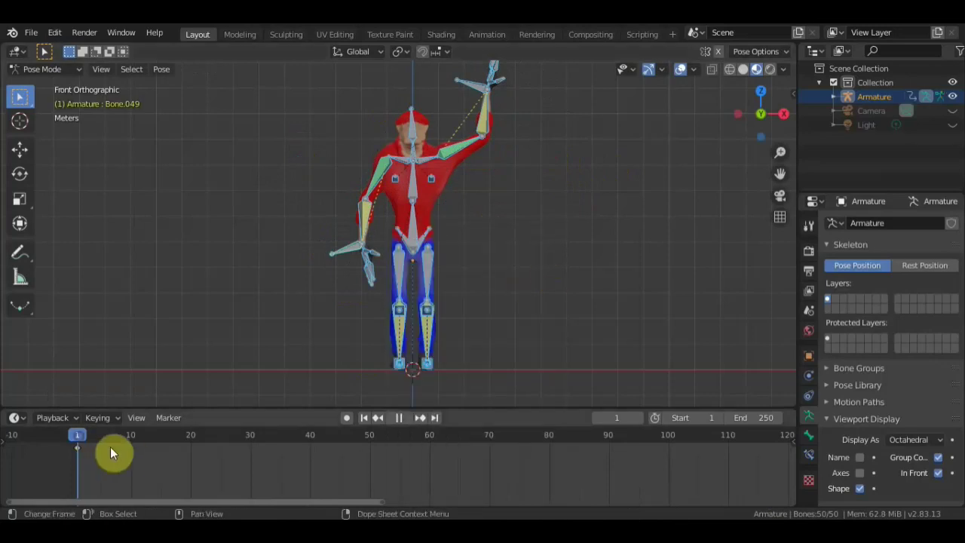
Step: At frame 10, lower the raised arm by moving and rotating its hand bone
{"action": "left_click_drag", "start_coordinate": [126, 450], "coordinate": [130, 455]}
{"action": "scroll", "coordinate": [489, 186], "scroll_direction": "down", "scroll_amount": 1}
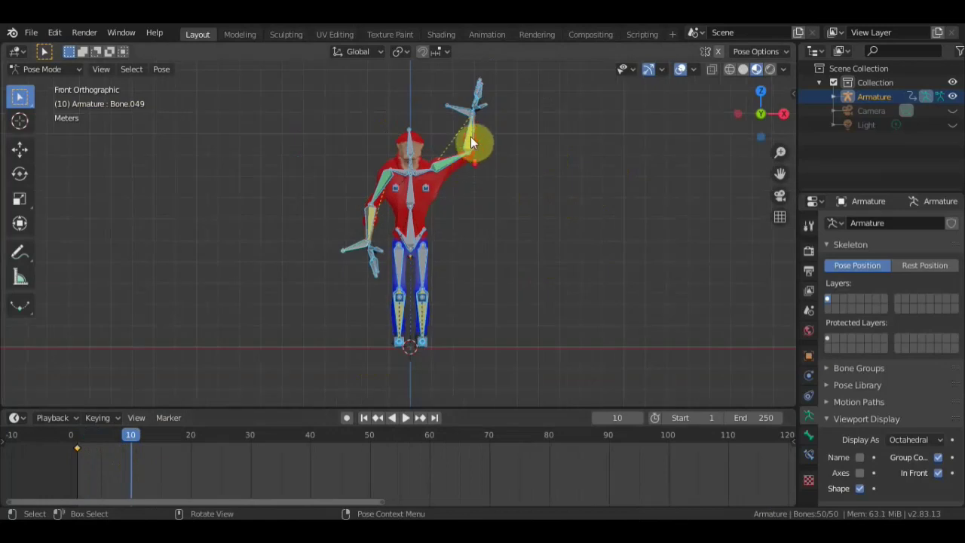
{"action": "left_click_drag", "start_coordinate": [459, 107], "coordinate": [501, 170]}
{"action": "key", "text": "g"}
{"action": "left_click", "coordinate": [540, 322]}
{"action": "key", "text": "r"}
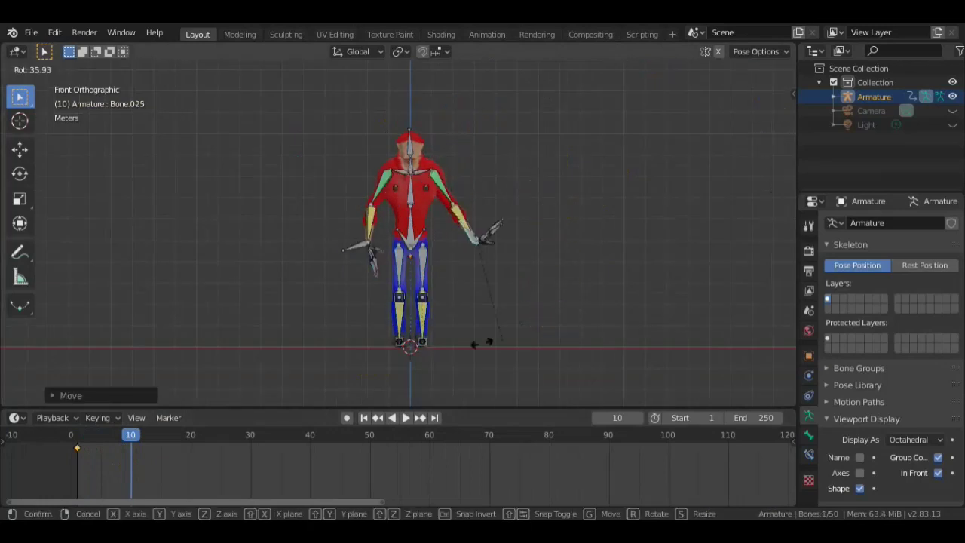
{"action": "left_click", "coordinate": [570, 298]}
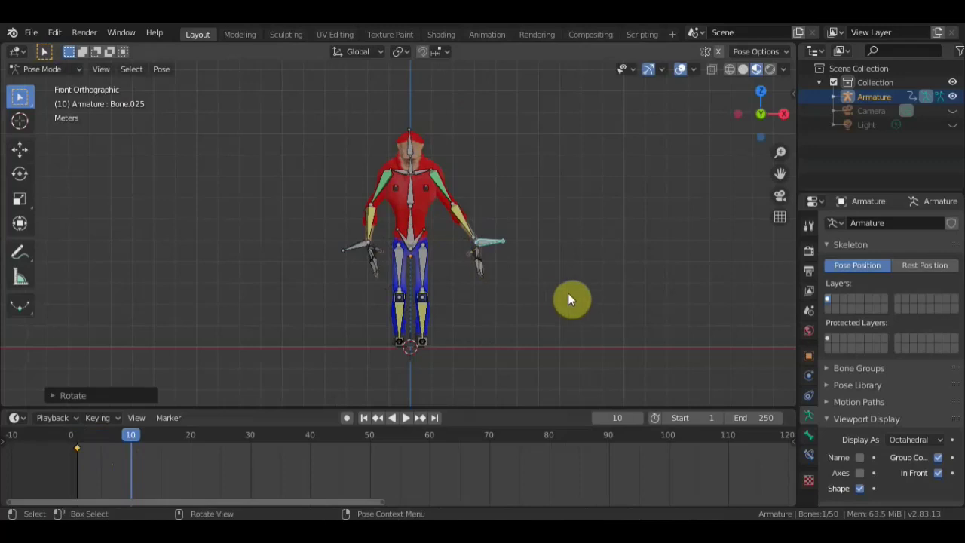
{"action": "key", "text": "g"}
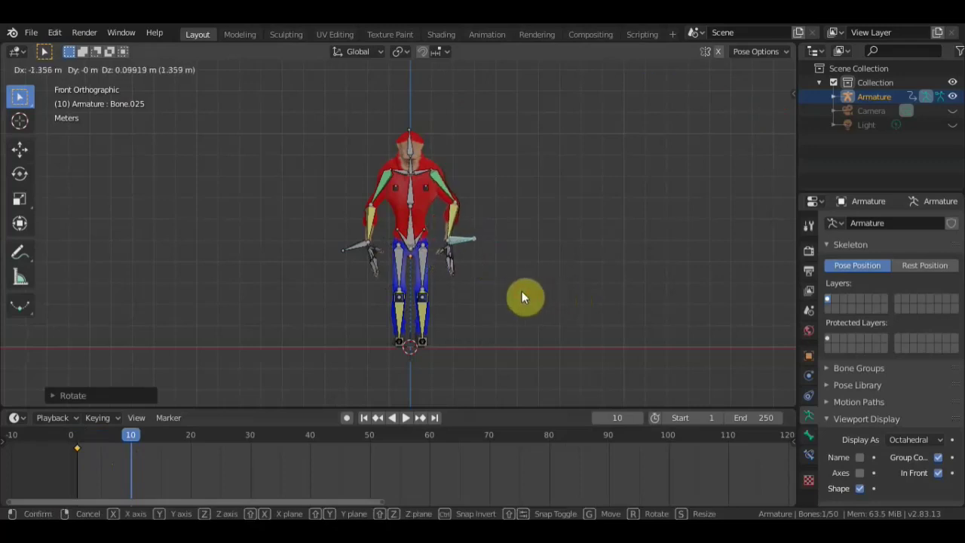
{"action": "left_click", "coordinate": [540, 291]}
Step: Raise the left-side arm by moving and rotating its hand bone
{"action": "scroll", "coordinate": [370, 255], "scroll_direction": "down", "scroll_amount": 1}
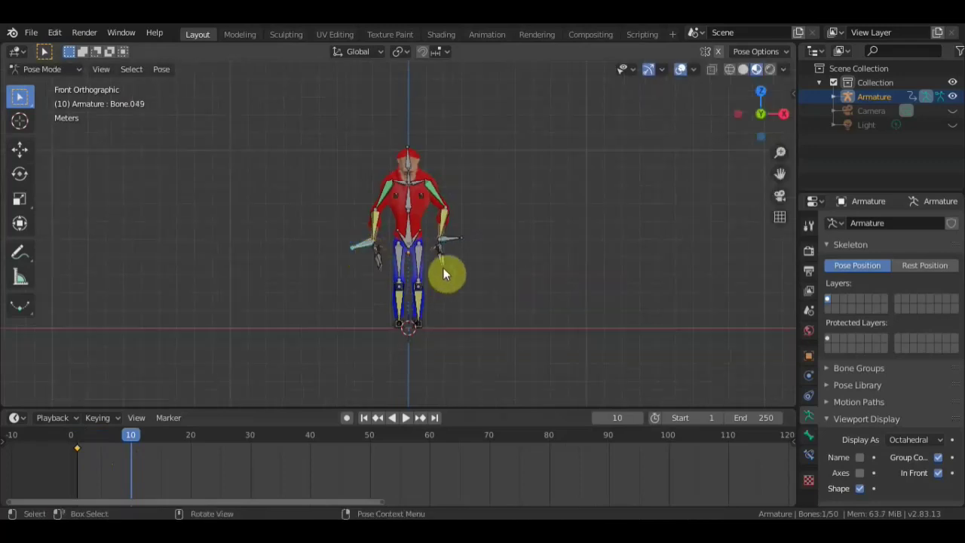
{"action": "left_click", "coordinate": [417, 171]}
{"action": "key", "text": "g"}
{"action": "left_click", "coordinate": [439, 197]}
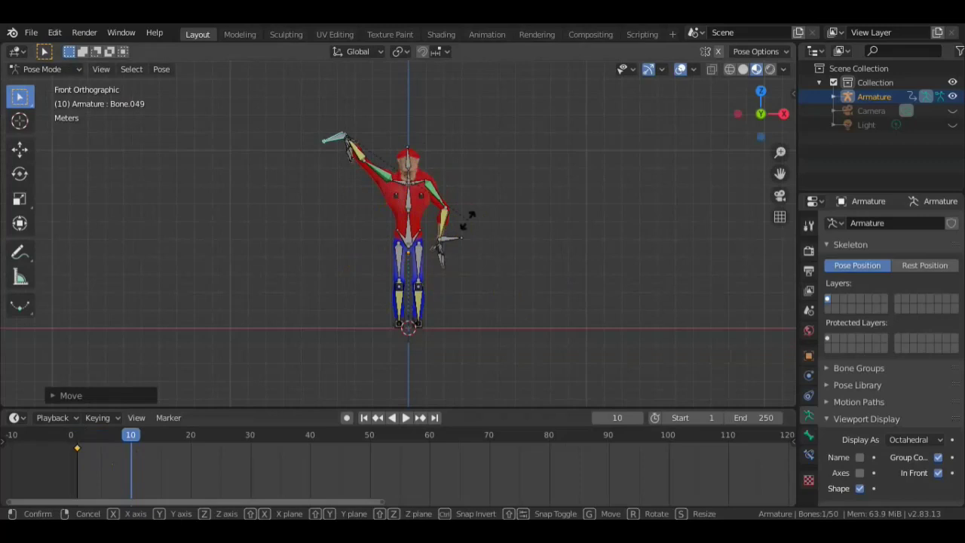
{"action": "key", "text": "r"}
{"action": "left_click", "coordinate": [294, 142]}
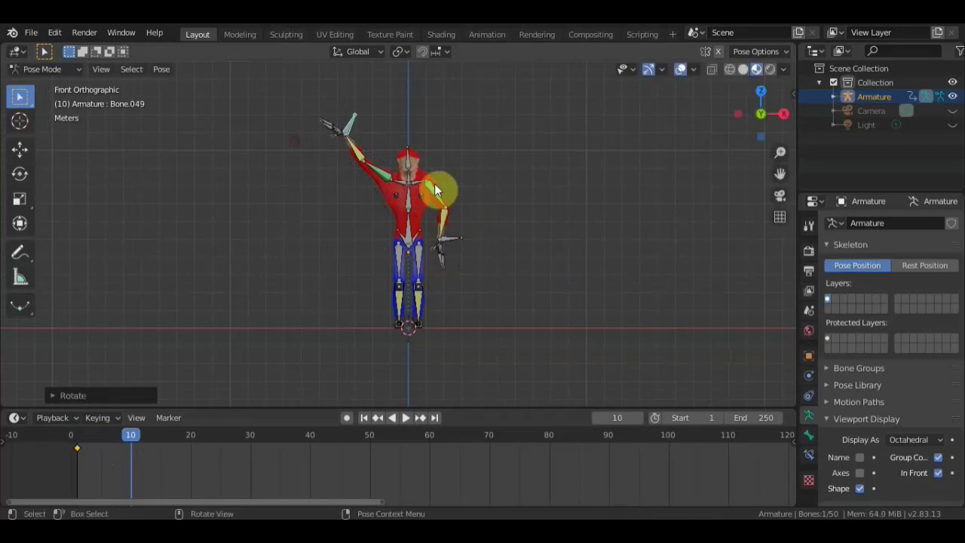
Step: Keyframe LocRot on all bones at frame 10, then play the animation from the start
{"action": "key", "text": "a"}
{"action": "key", "text": "i"}
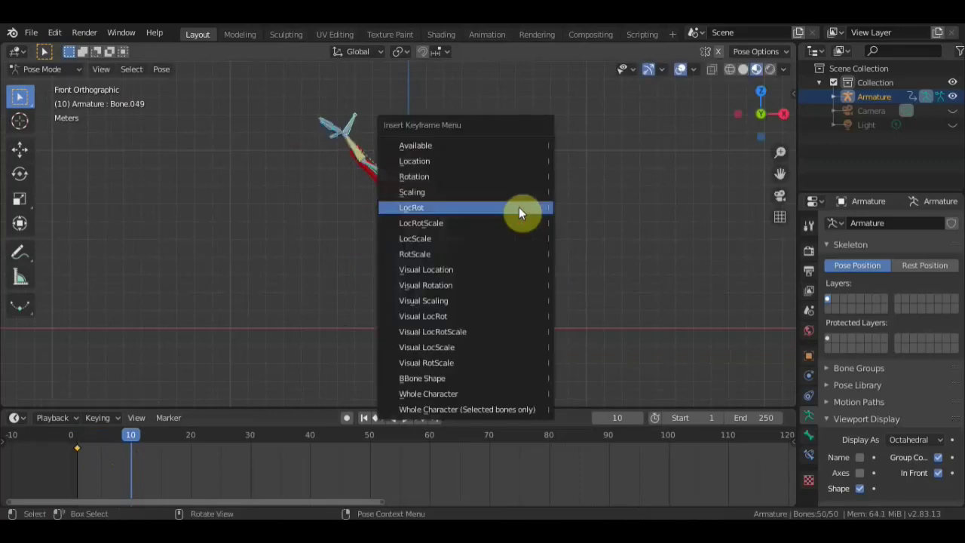
{"action": "left_click", "coordinate": [519, 207]}
{"action": "scroll", "coordinate": [577, 241], "scroll_direction": "up", "scroll_amount": 2}
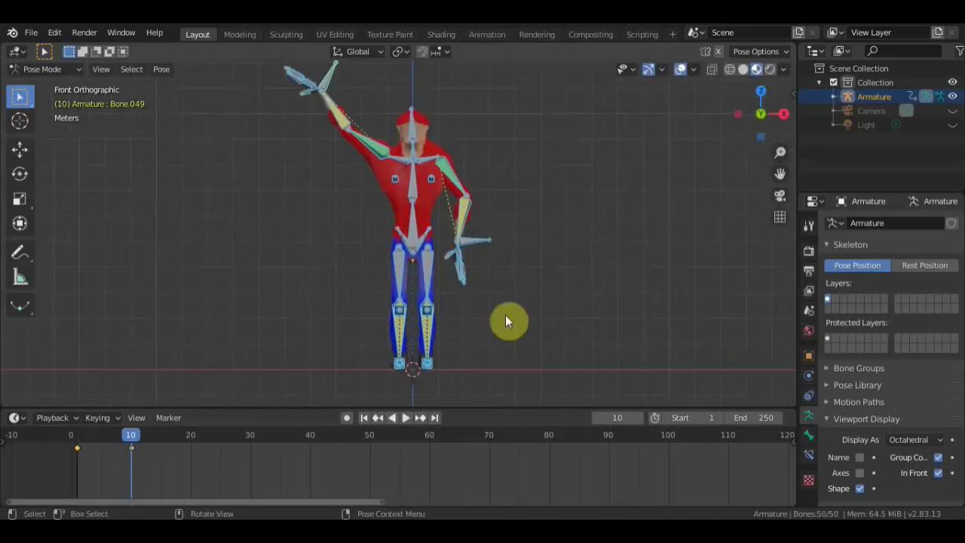
{"action": "key", "text": "space"}
{"action": "left_click", "coordinate": [77, 445]}
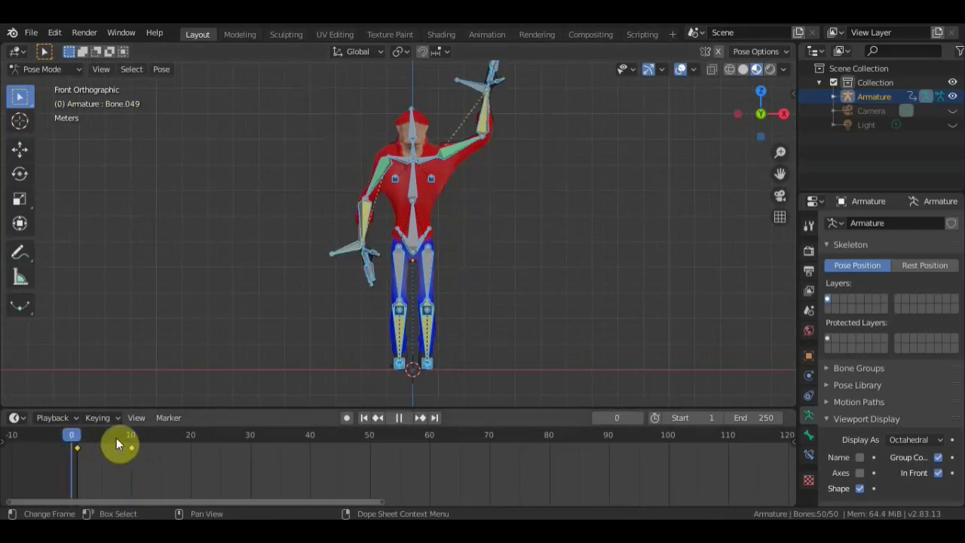
Step: Stop playback on the frame-10 pose and view it at an angle in Rendered shading
{"action": "left_click", "coordinate": [76, 445]}
{"action": "left_click", "coordinate": [71, 448]}
{"action": "left_click", "coordinate": [129, 460]}
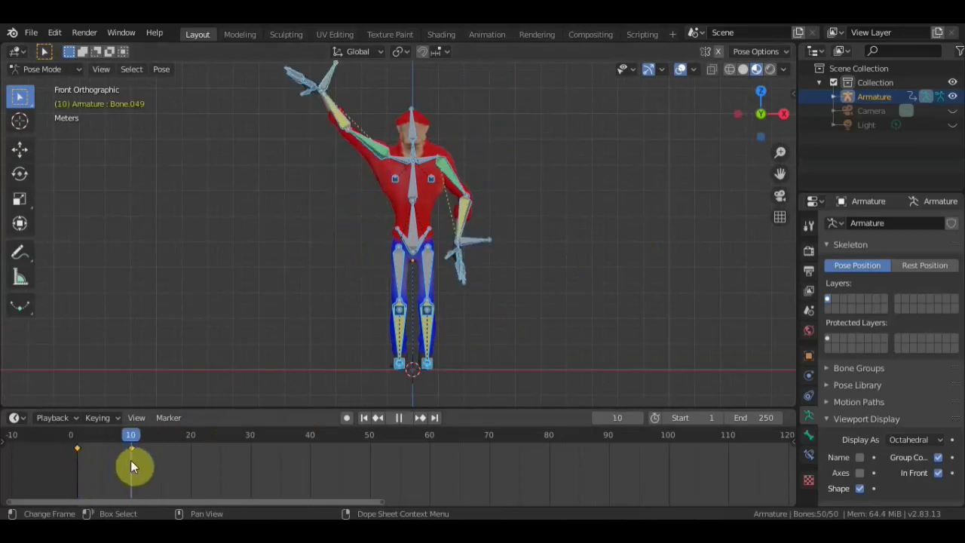
{"action": "key", "text": "space"}
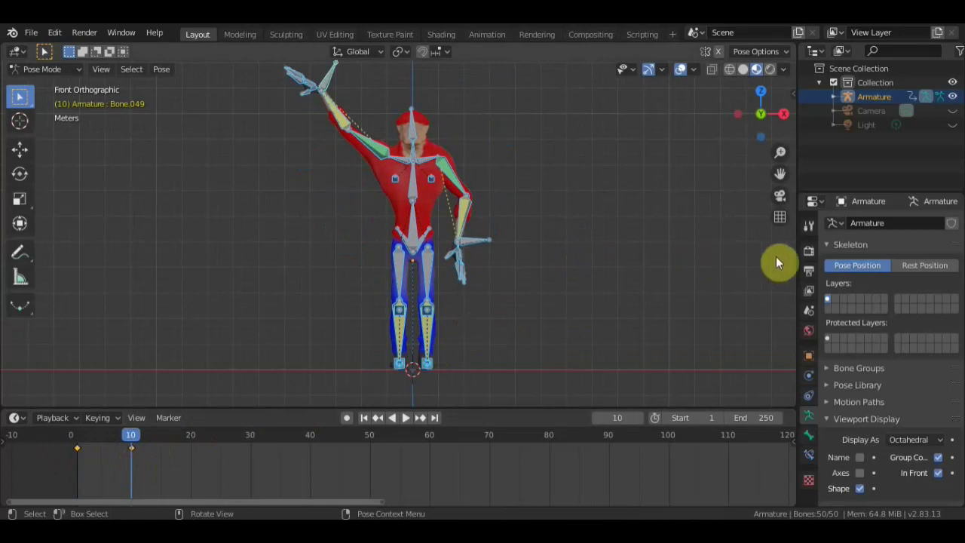
{"action": "mouse_move", "coordinate": [609, 279]}
{"action": "middle_mouse_down"}
{"action": "mouse_move", "coordinate": [531, 296]}
{"action": "mouse_move", "coordinate": [585, 294]}
{"action": "middle_mouse_up"}
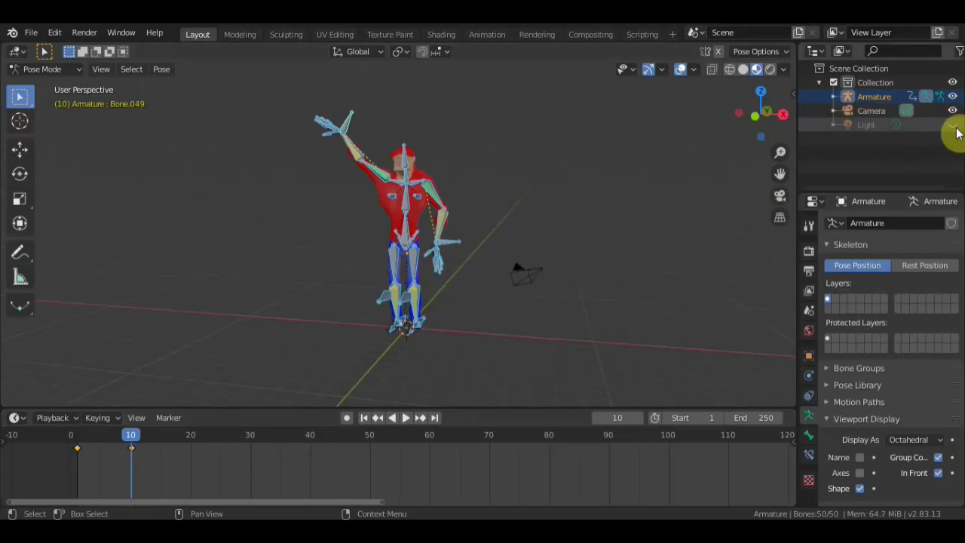
{"action": "left_click", "coordinate": [770, 70]}
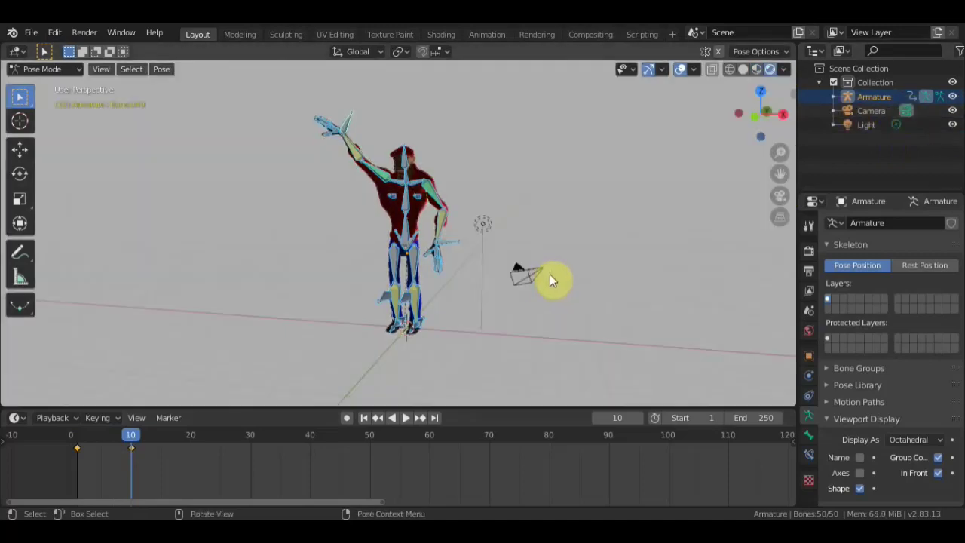
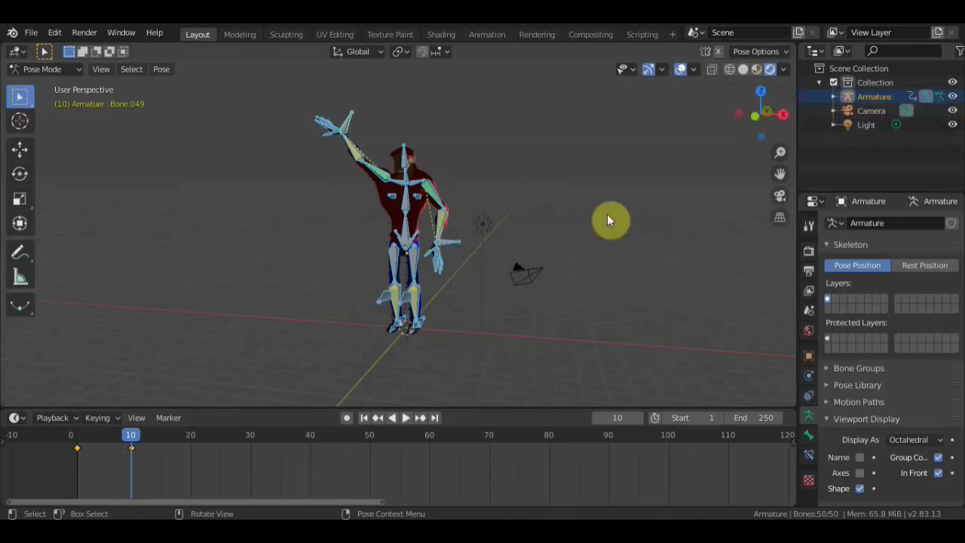
Step: Return to Object Mode and make the 1000 W point light the active object
{"action": "left_click", "coordinate": [867, 127]}
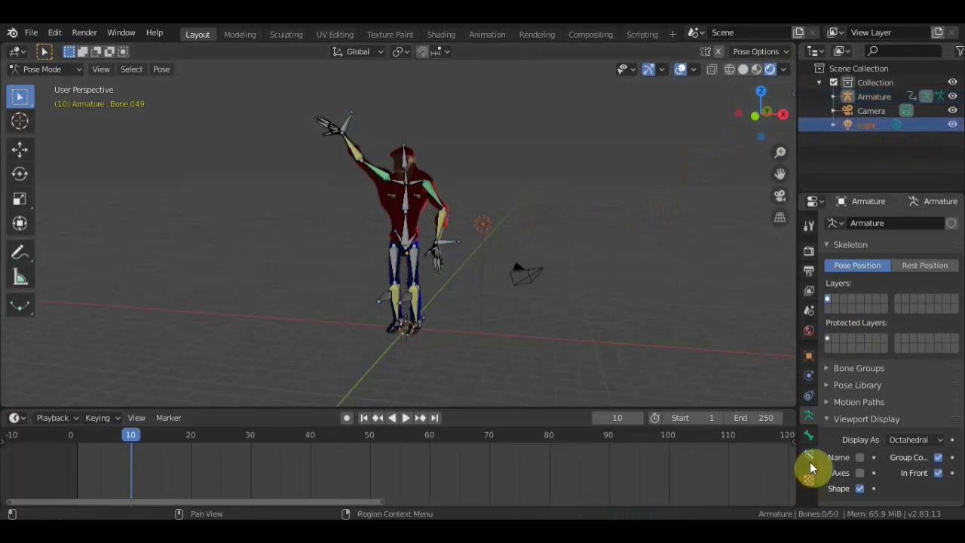
{"action": "left_click", "coordinate": [44, 69]}
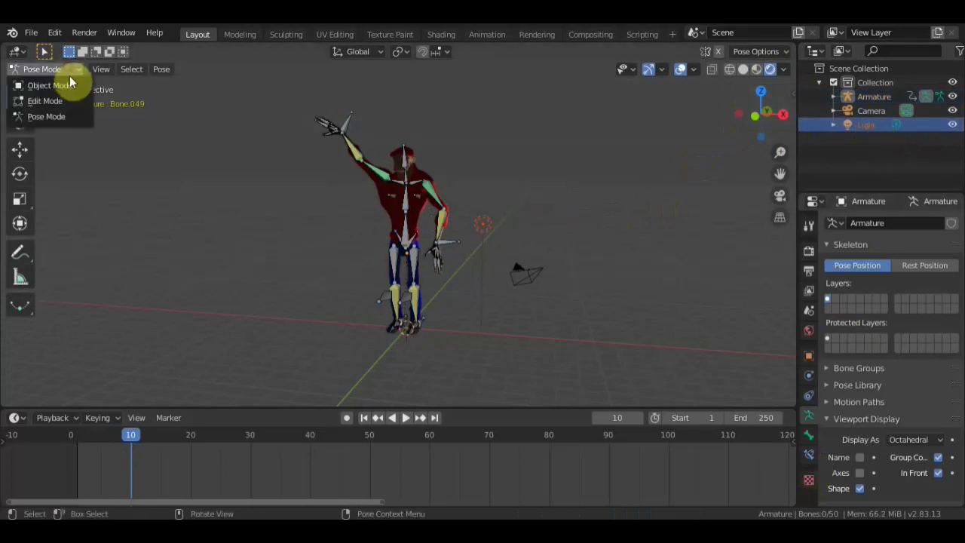
{"action": "left_click", "coordinate": [64, 80]}
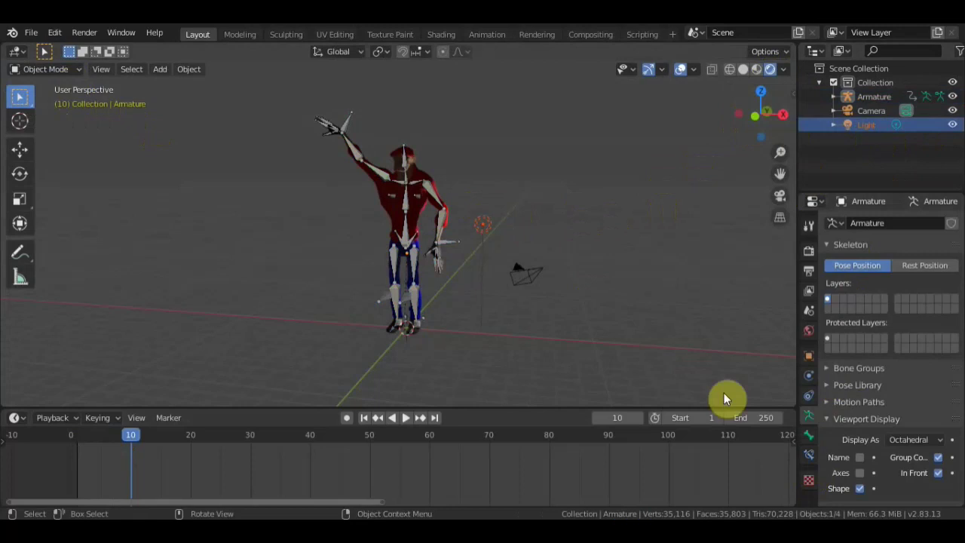
{"action": "left_click", "coordinate": [489, 238]}
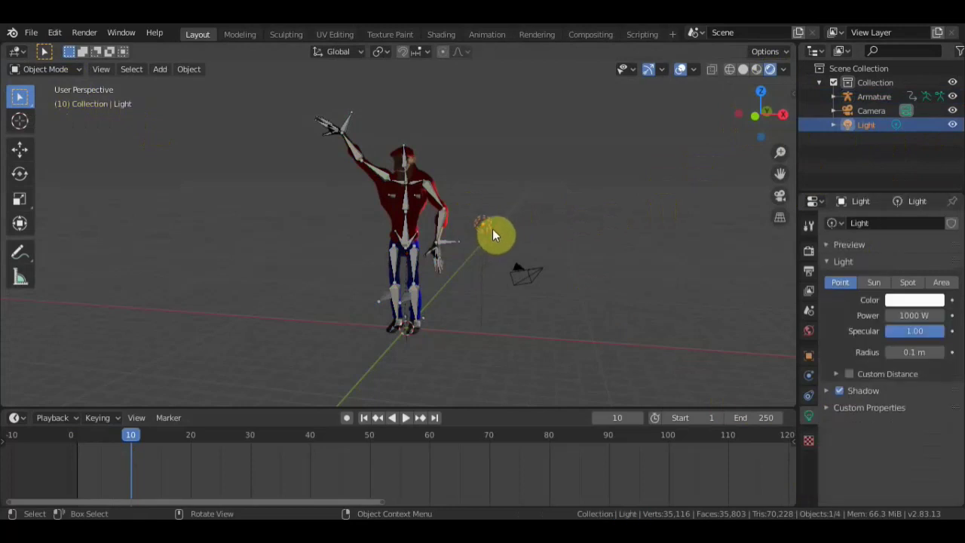
{"action": "scroll", "coordinate": [512, 234], "scroll_direction": "up", "scroll_amount": 2}
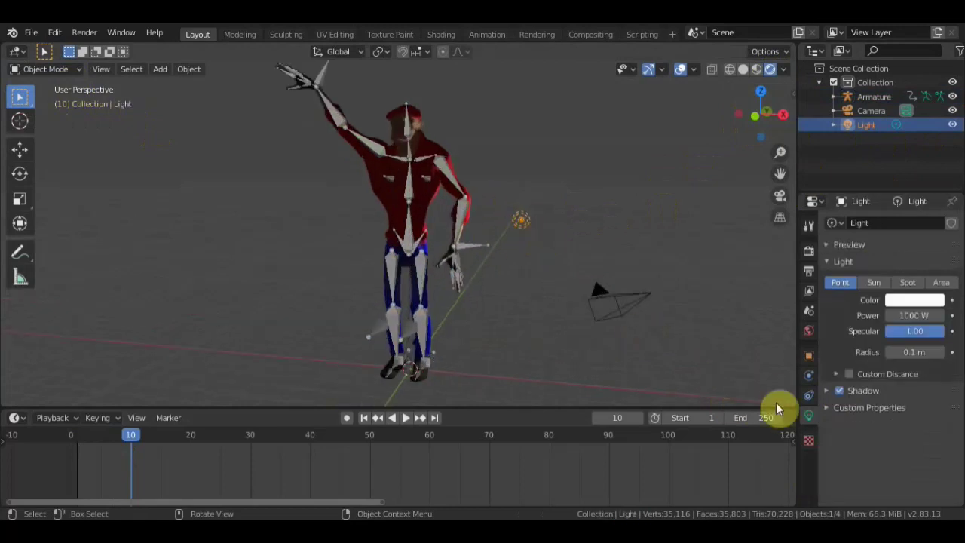
Step: Change the light to a Sun lamp with strength 4.000
{"action": "left_click", "coordinate": [876, 282]}
{"action": "left_click", "coordinate": [913, 315]}
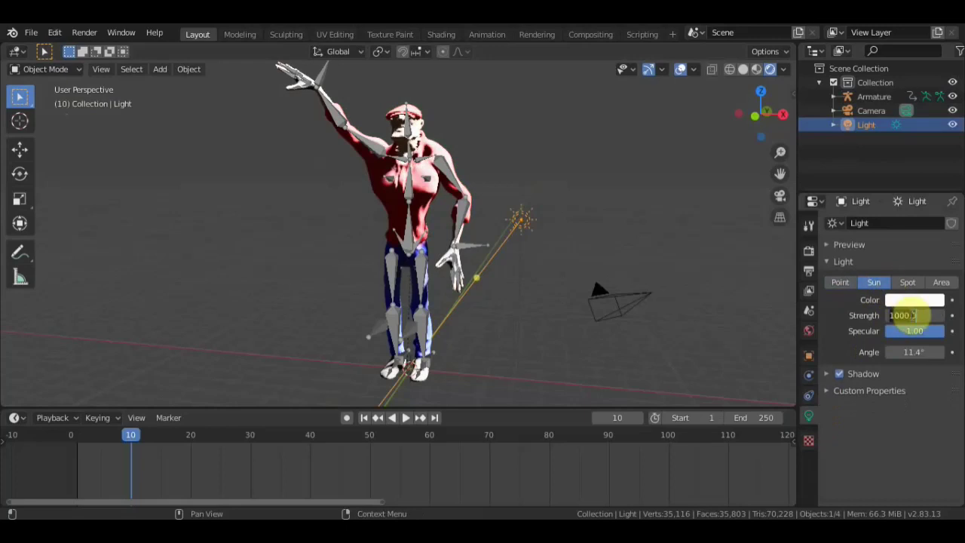
{"action": "type", "text": "4"}
{"action": "key", "text": "Return"}
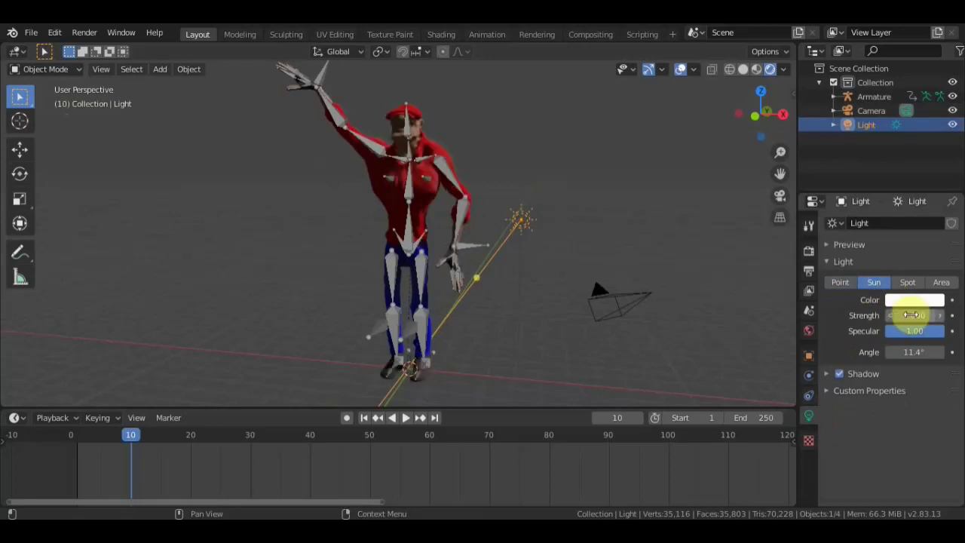
Step: Move the sun above the scene and give it a first rotation
{"action": "mouse_move", "coordinate": [687, 300]}
{"action": "middle_mouse_down"}
{"action": "mouse_move", "coordinate": [454, 306]}
{"action": "mouse_move", "coordinate": [463, 303]}
{"action": "middle_mouse_up"}
{"action": "key", "text": "g"}
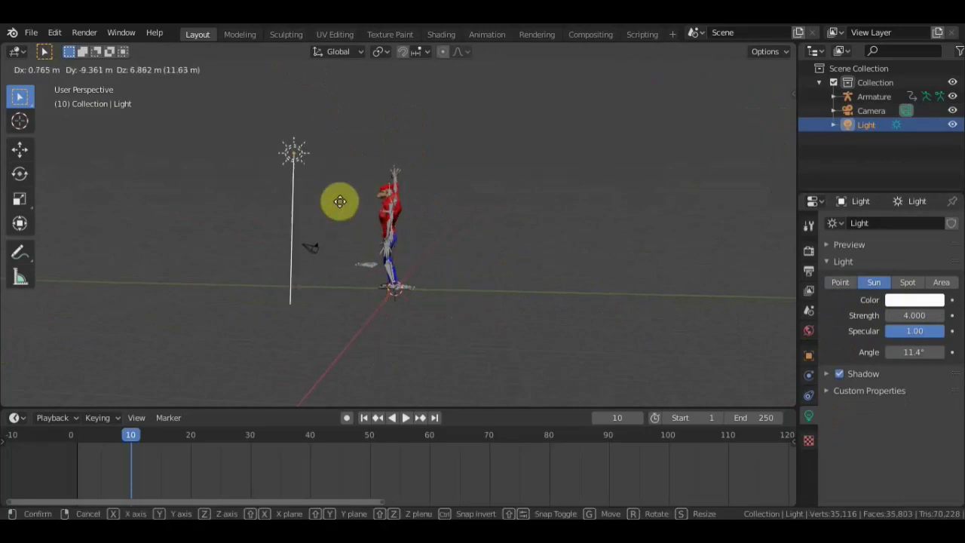
{"action": "left_click", "coordinate": [336, 186]}
{"action": "key", "text": "r"}
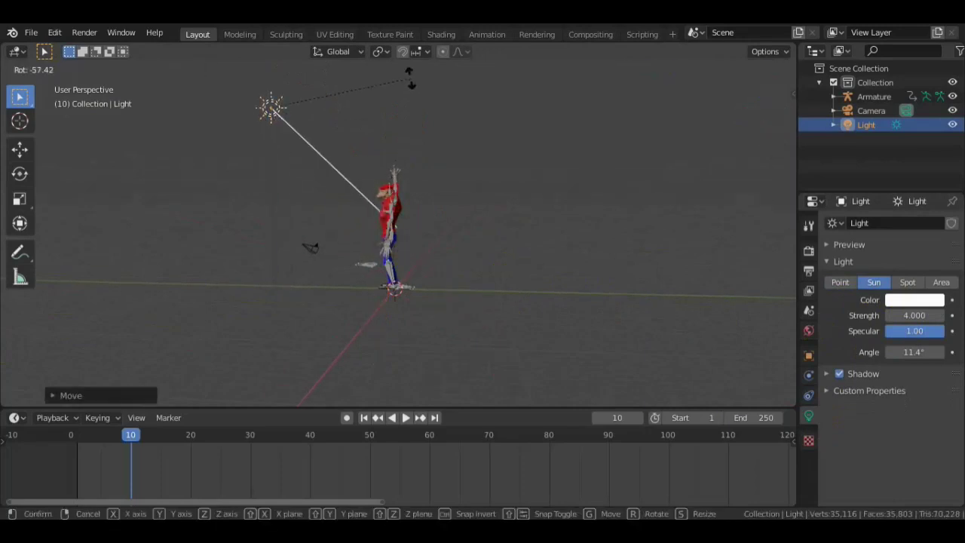
{"action": "left_click", "coordinate": [469, 169]}
{"action": "middle_click_drag", "start_coordinate": [469, 169], "coordinate": [423, 339]}
{"action": "key", "text": "r"}
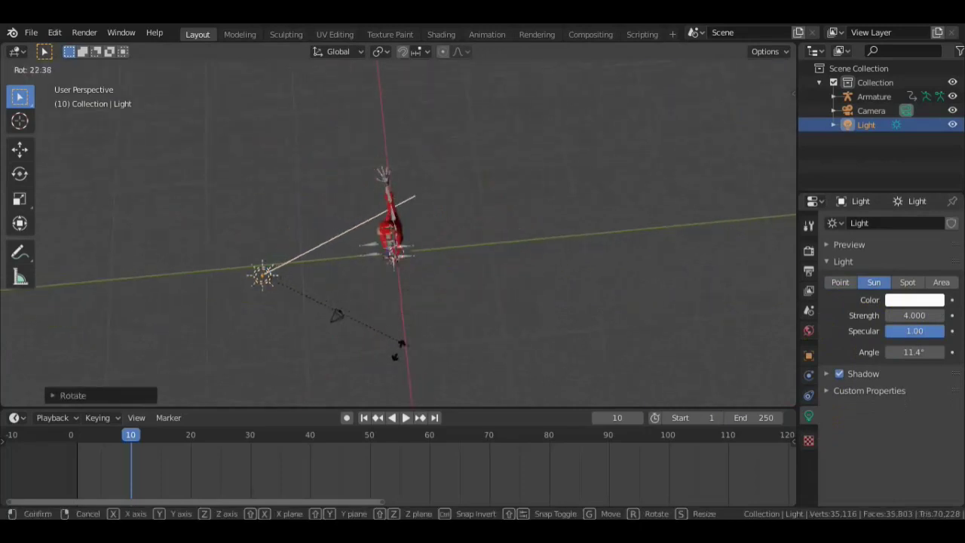
{"action": "left_click", "coordinate": [392, 334]}
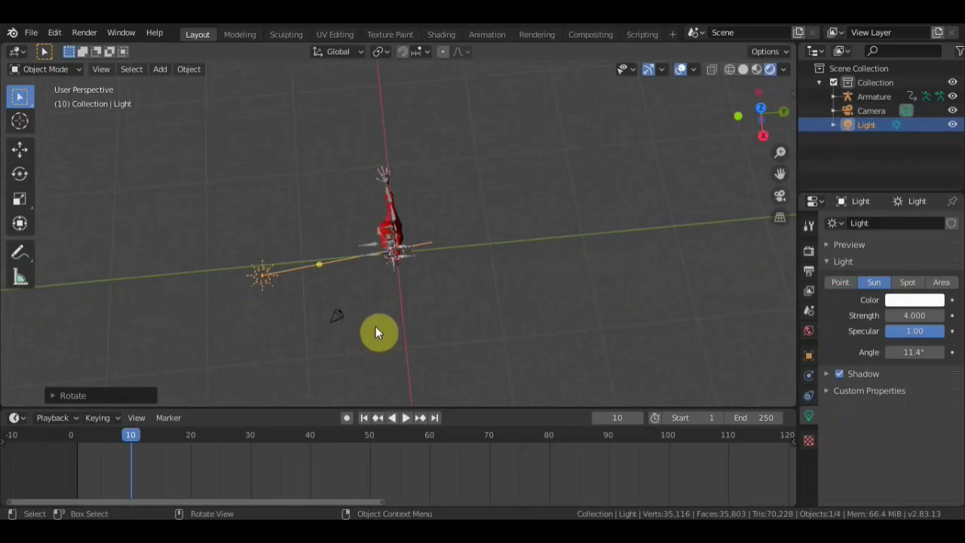
Step: Reposition the sun and aim it down at the character
{"action": "key", "text": "g"}
{"action": "left_click", "coordinate": [405, 255]}
{"action": "key", "text": "r"}
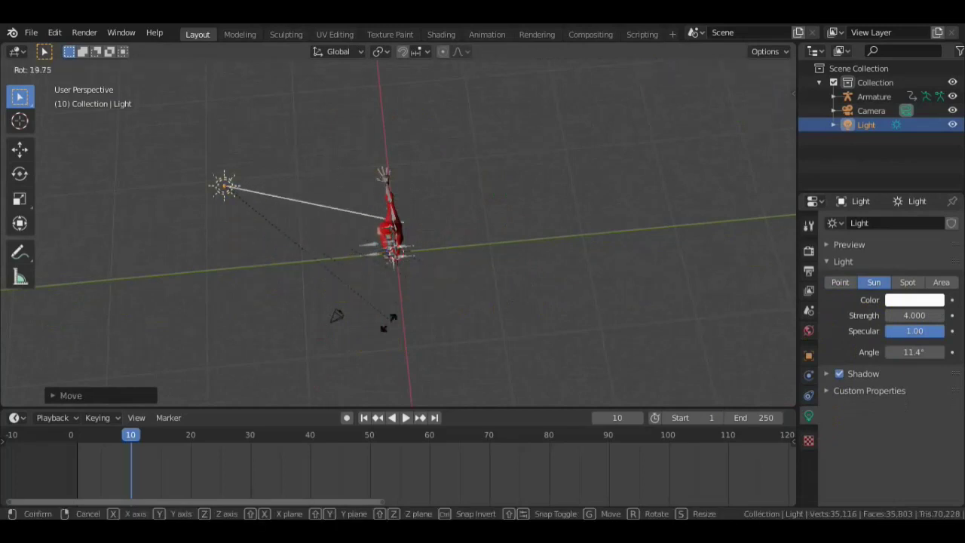
{"action": "left_click", "coordinate": [414, 303]}
{"action": "middle_click_drag", "start_coordinate": [414, 302], "coordinate": [549, 179]}
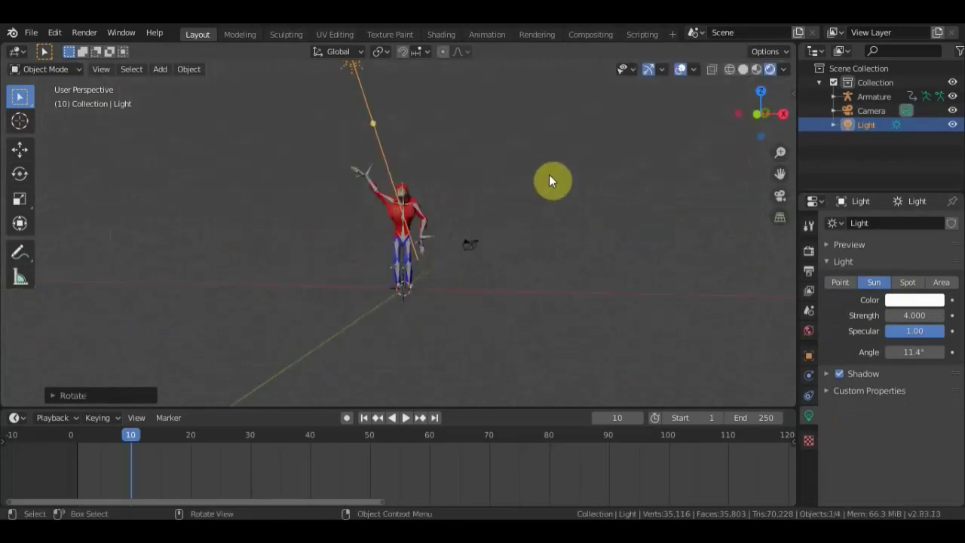
{"action": "scroll", "coordinate": [549, 180], "scroll_direction": "up", "scroll_amount": 2}
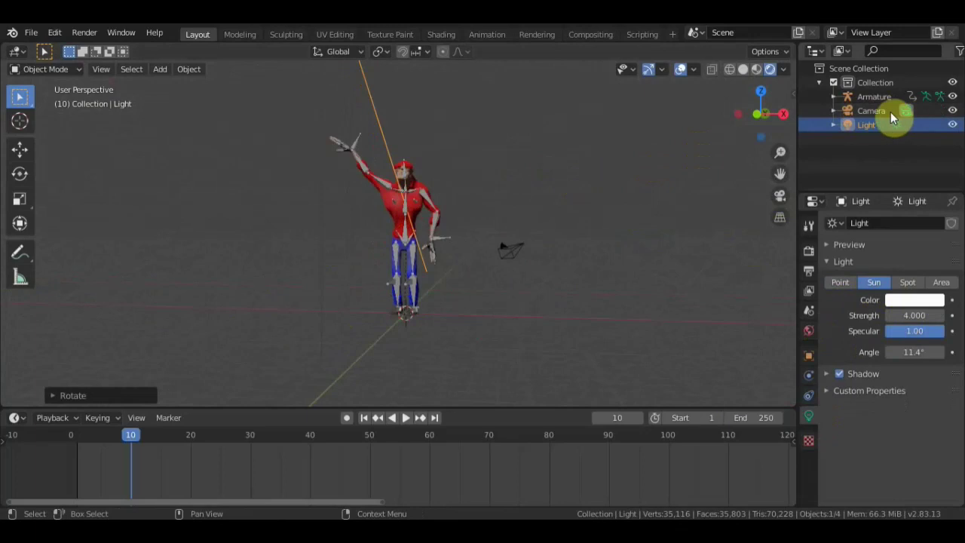
{"action": "left_click", "coordinate": [871, 111]}
Step: Move the camera in front of the character and turn it toward it from top view
{"action": "mouse_move", "coordinate": [590, 243]}
{"action": "middle_mouse_down"}
{"action": "mouse_move", "coordinate": [396, 347]}
{"action": "mouse_move", "coordinate": [415, 347]}
{"action": "middle_mouse_up"}
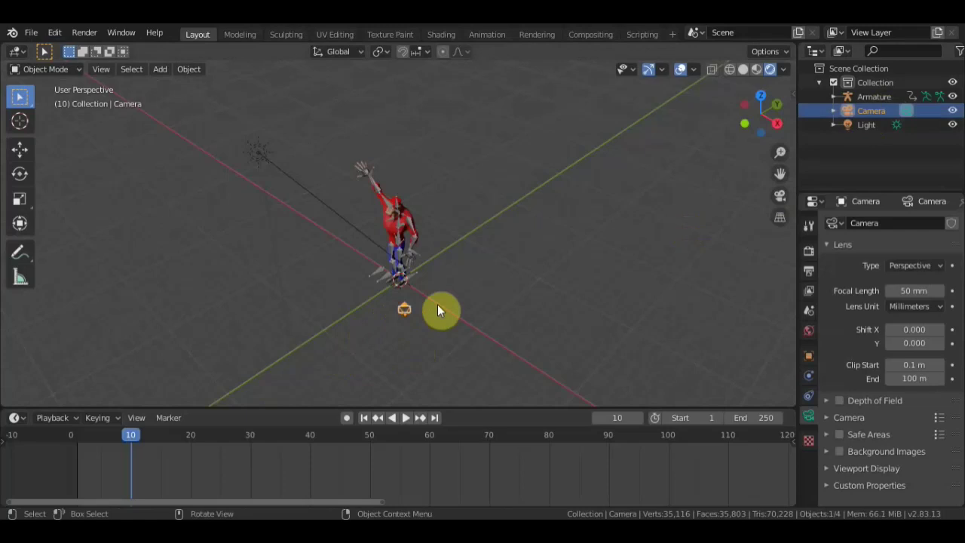
{"action": "mouse_move", "coordinate": [394, 322]}
{"action": "middle_mouse_down"}
{"action": "mouse_move", "coordinate": [522, 278]}
{"action": "mouse_move", "coordinate": [467, 332]}
{"action": "middle_mouse_up"}
{"action": "mouse_move", "coordinate": [372, 293]}
{"action": "middle_mouse_down"}
{"action": "mouse_move", "coordinate": [366, 301]}
{"action": "mouse_move", "coordinate": [384, 308]}
{"action": "middle_mouse_up"}
{"action": "key", "text": "g"}
{"action": "left_click", "coordinate": [264, 313]}
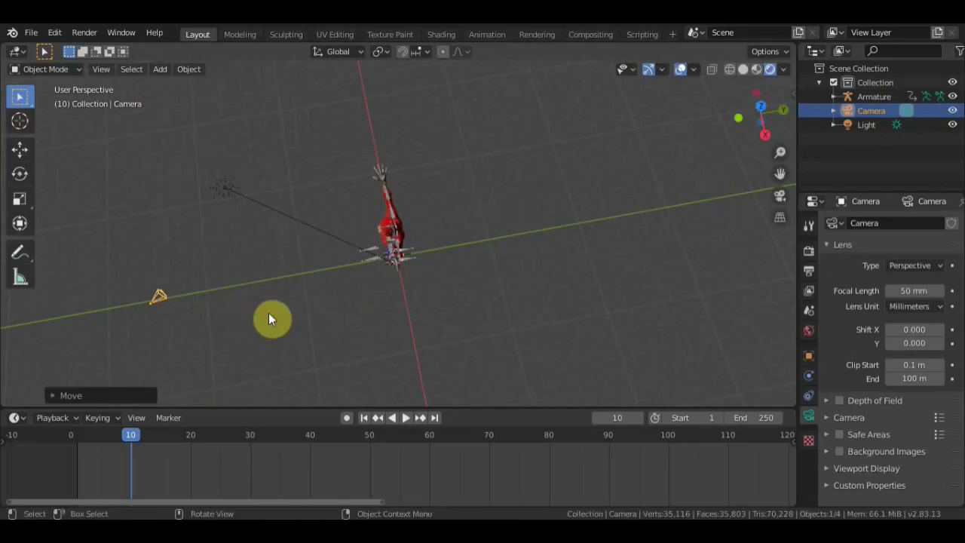
{"action": "key", "text": "KP_7"}
{"action": "middle_click_drag", "start_coordinate": [466, 330], "coordinate": [488, 241], "text": "shift"}
{"action": "key", "text": "r"}
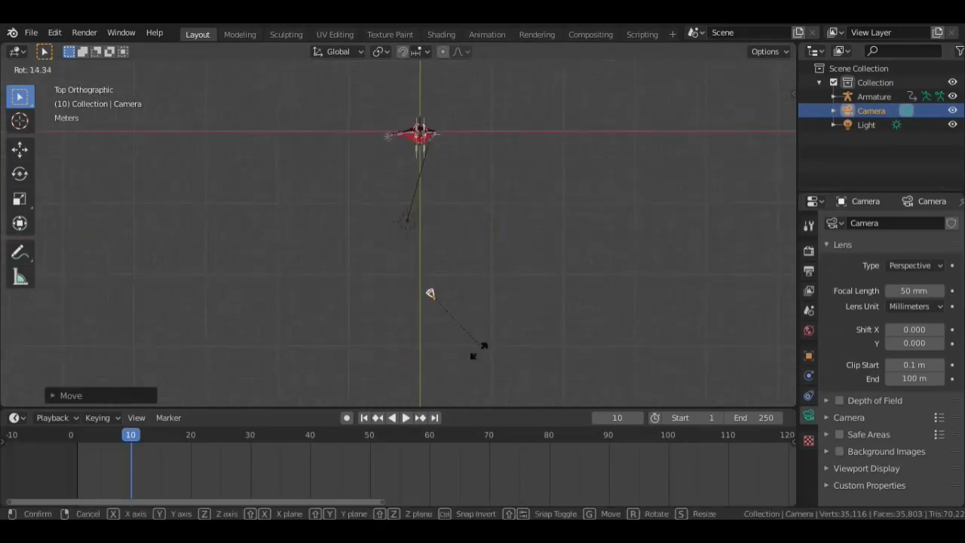
{"action": "left_click", "coordinate": [445, 373]}
{"action": "key", "text": "g"}
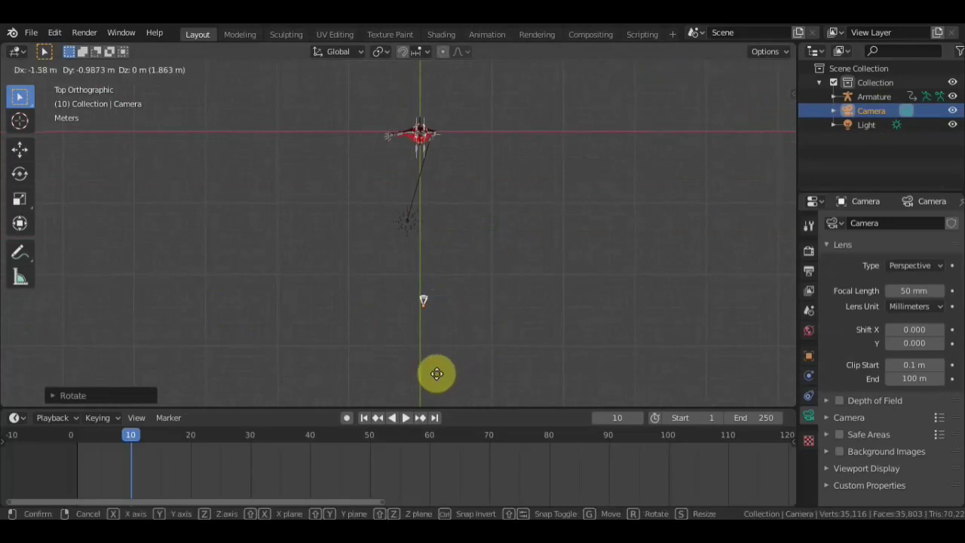
{"action": "left_click", "coordinate": [433, 373]}
Step: Tilt and raise the camera from the side view until its view frames the character
{"action": "key", "text": "KP_0"}
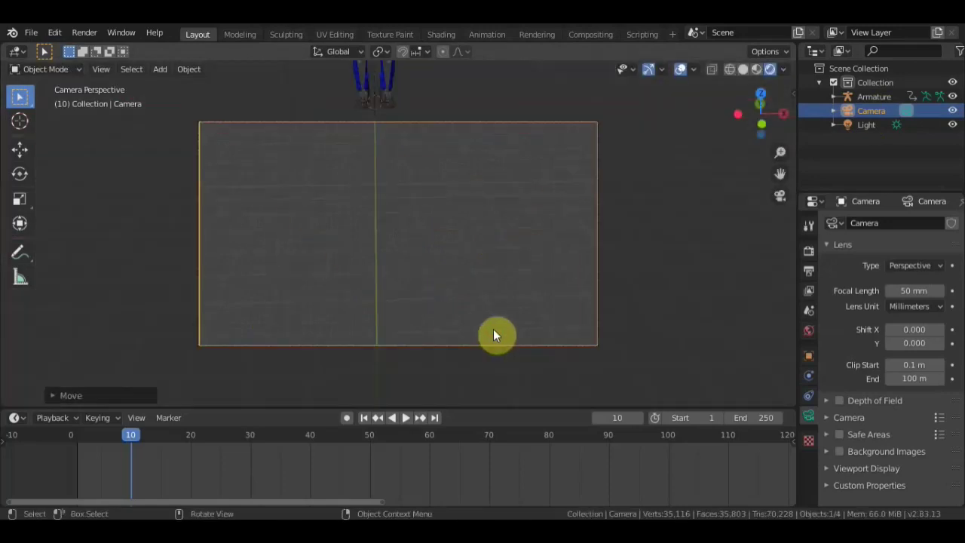
{"action": "key", "text": "KP_7"}
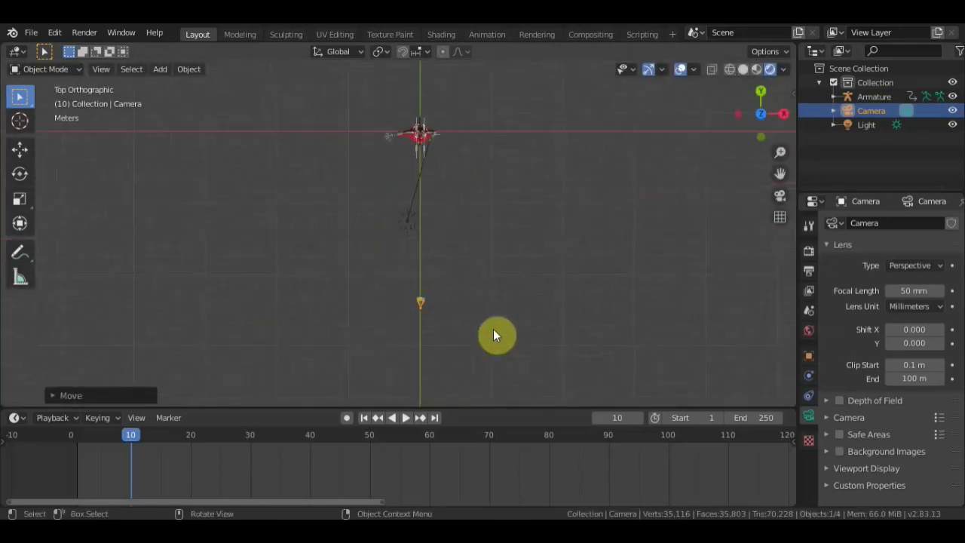
{"action": "middle_click_drag", "start_coordinate": [501, 323], "coordinate": [353, 197]}
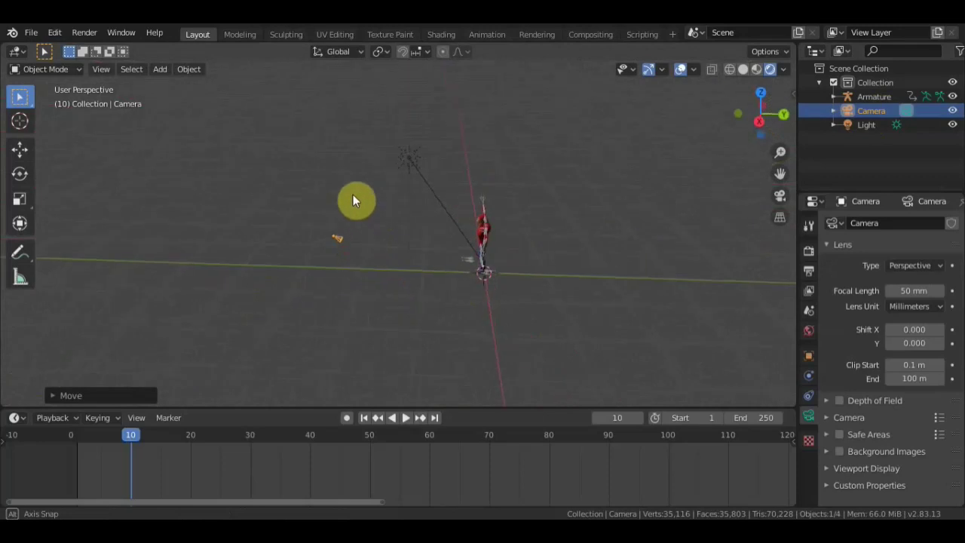
{"action": "key", "text": "KP_3"}
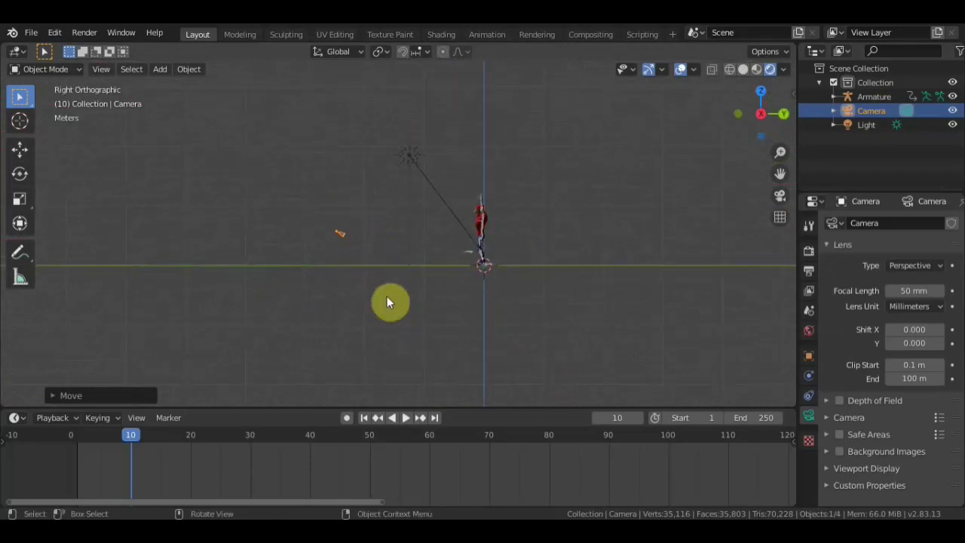
{"action": "key", "text": "r"}
{"action": "left_click", "coordinate": [406, 260]}
{"action": "key", "text": "g"}
{"action": "left_click", "coordinate": [398, 236]}
{"action": "key", "text": "KP_0"}
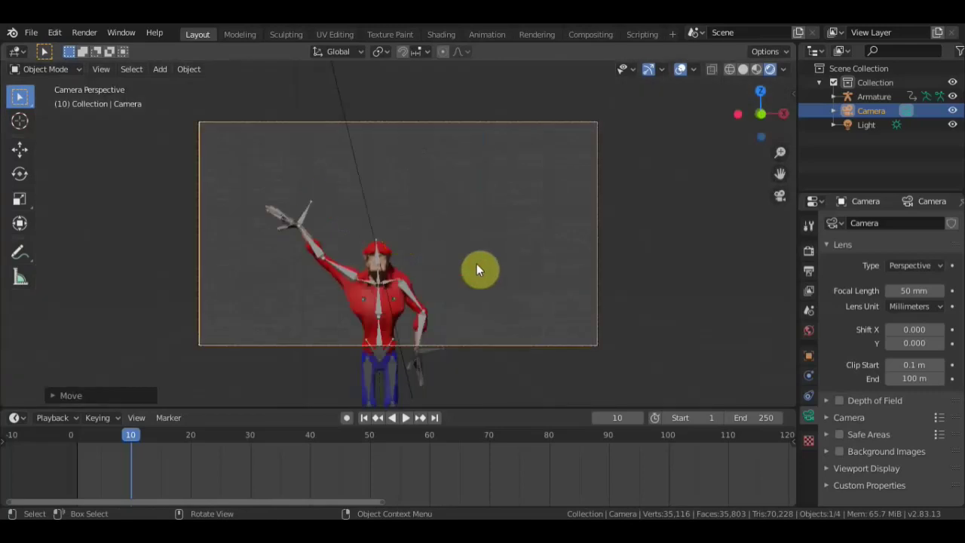
{"action": "key", "text": "g"}
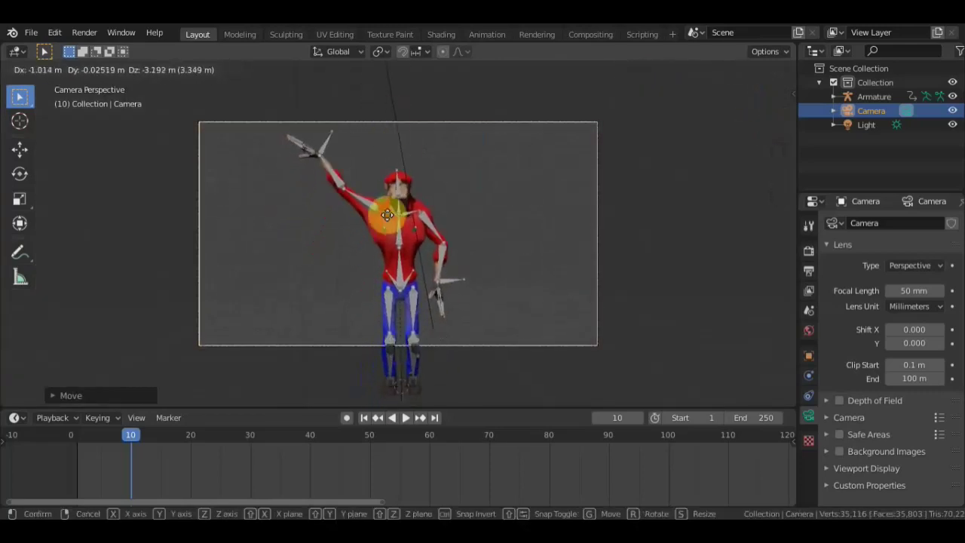
{"action": "right_click", "coordinate": [384, 220]}
{"action": "scroll", "coordinate": [535, 223], "scroll_direction": "down", "scroll_amount": 1}
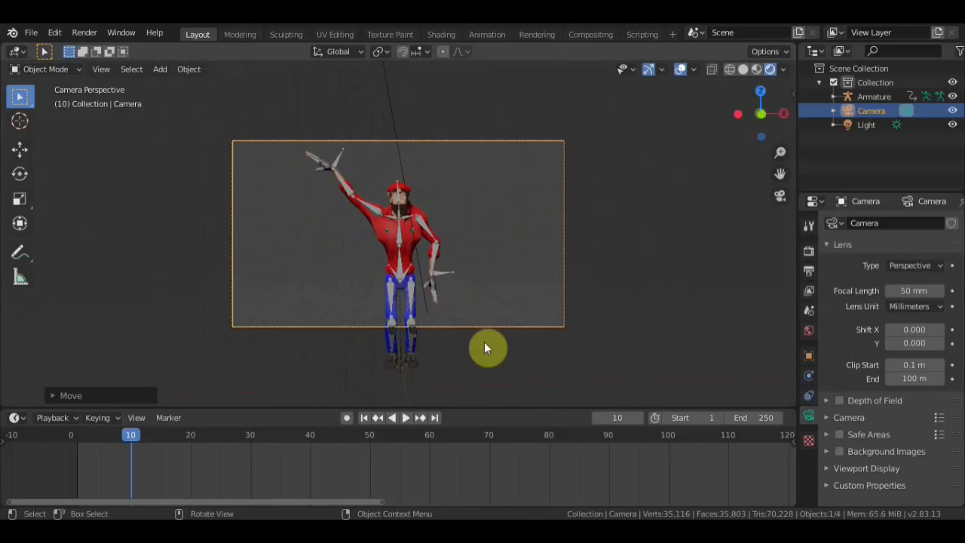
Step: Set the animation's end frame to 10 and play it back
{"action": "double_click", "coordinate": [758, 419]}
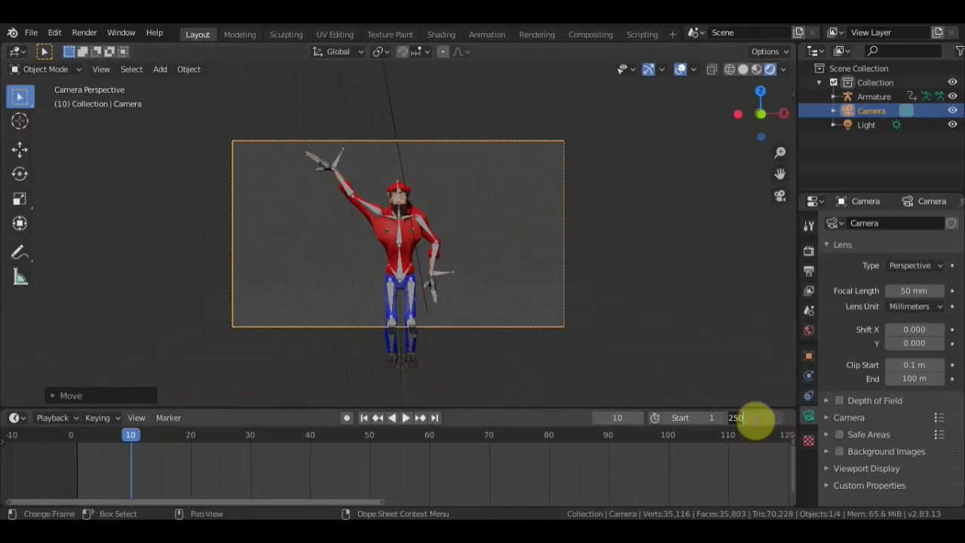
{"action": "type", "text": "10"}
{"action": "key", "text": "Return"}
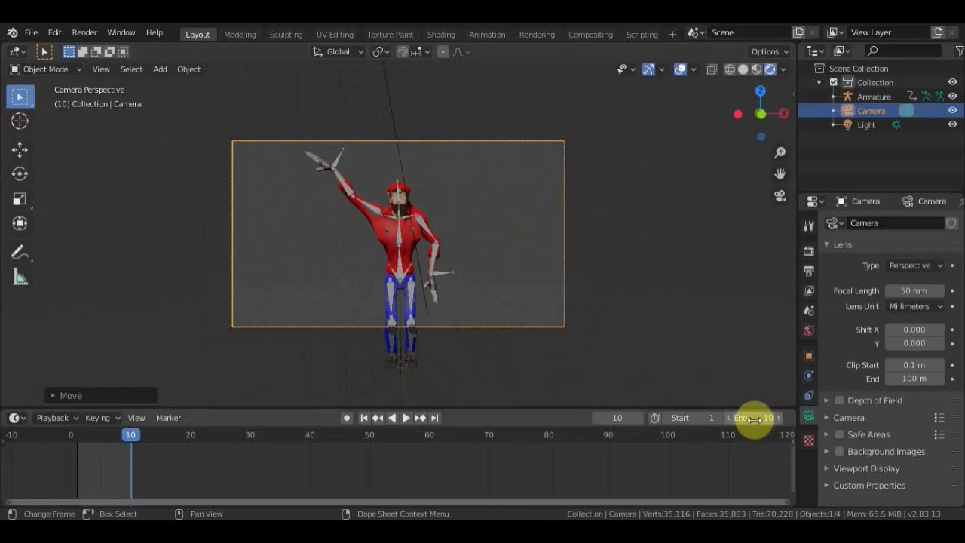
{"action": "key", "text": "space"}
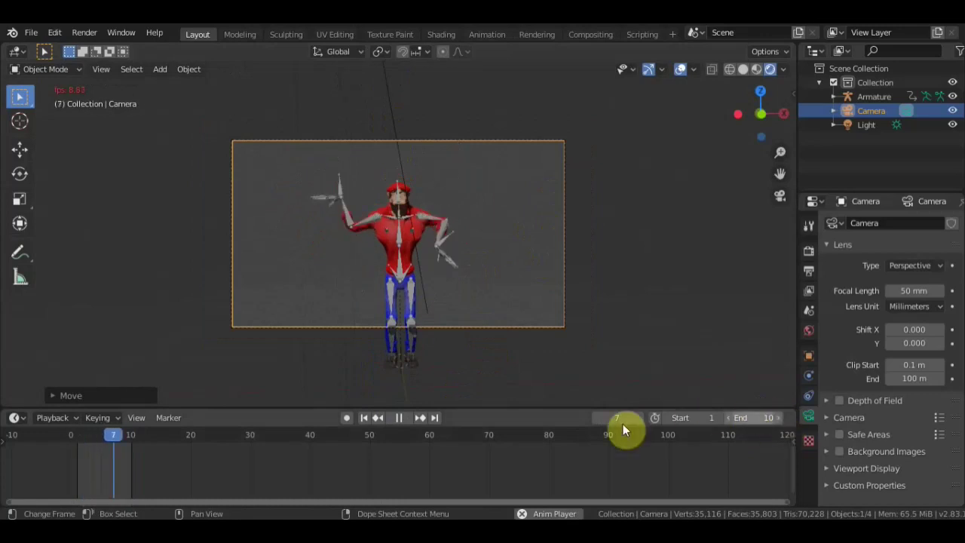
{"action": "left_click", "coordinate": [399, 417]}
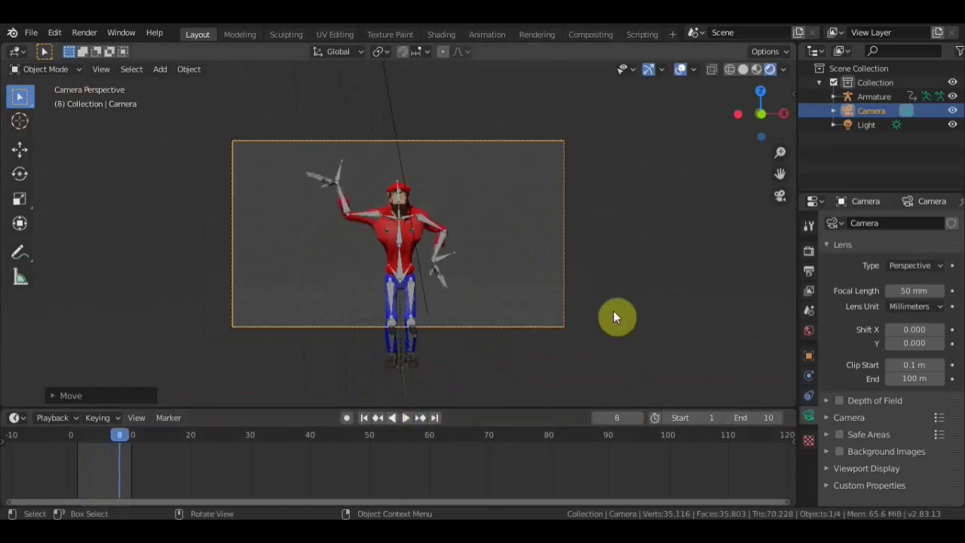
{"action": "mouse_move", "coordinate": [639, 251]}
{"action": "middle_mouse_down"}
{"action": "mouse_move", "coordinate": [577, 274]}
{"action": "mouse_move", "coordinate": [504, 113]}
{"action": "middle_mouse_up"}
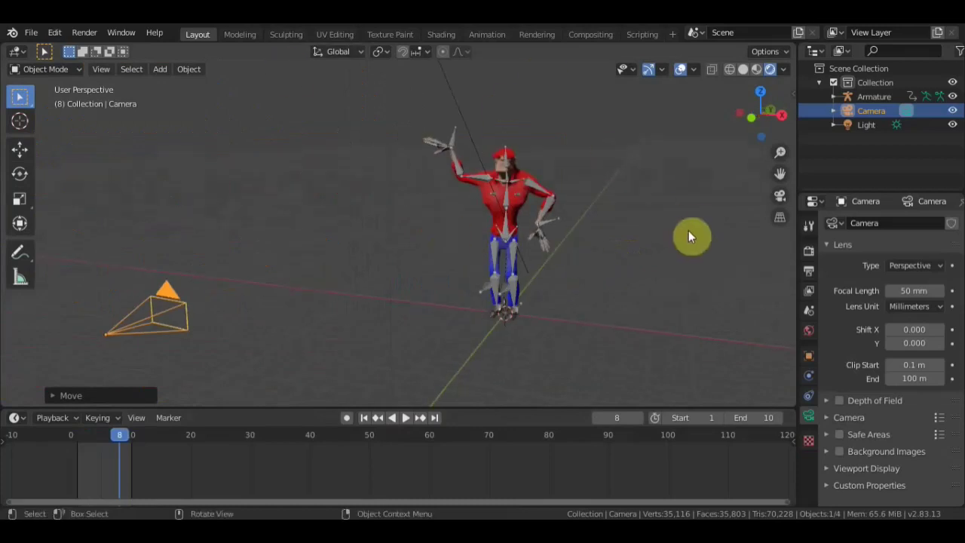
Step: Add a plane and scale it about 15x into a floor under the character
{"action": "key", "text": "shift+a"}
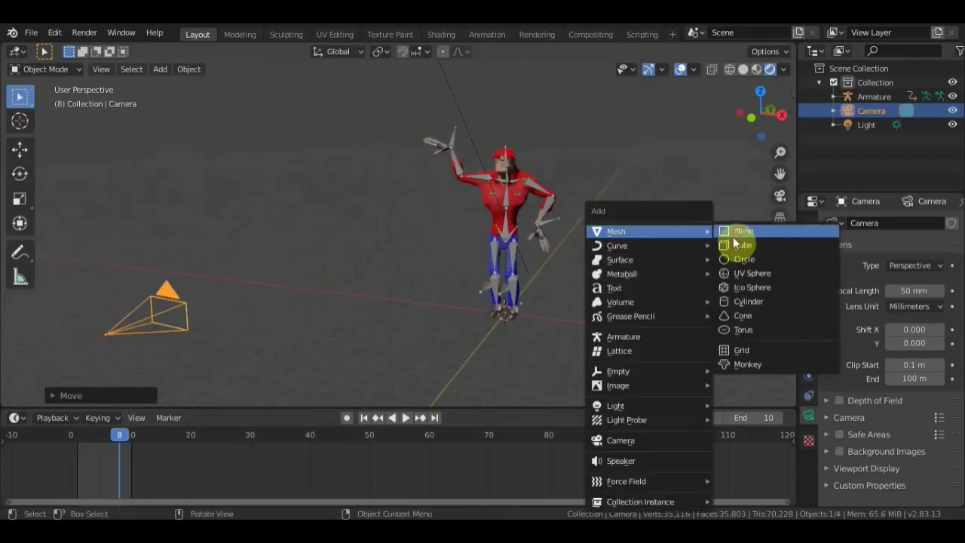
{"action": "left_click", "coordinate": [741, 236]}
{"action": "scroll", "coordinate": [601, 352], "scroll_direction": "down", "scroll_amount": 2}
{"action": "scroll", "coordinate": [600, 352], "scroll_direction": "down", "scroll_amount": 2}
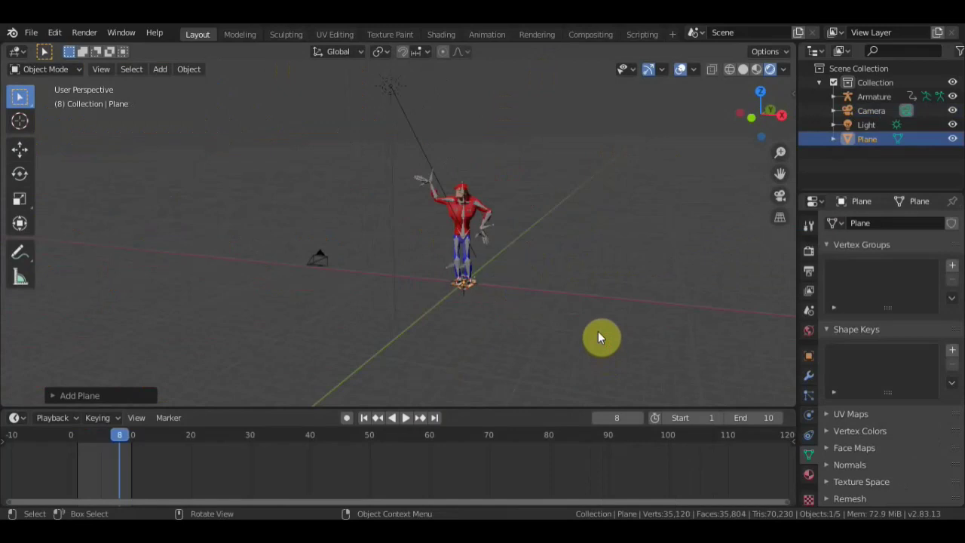
{"action": "key", "text": "s"}
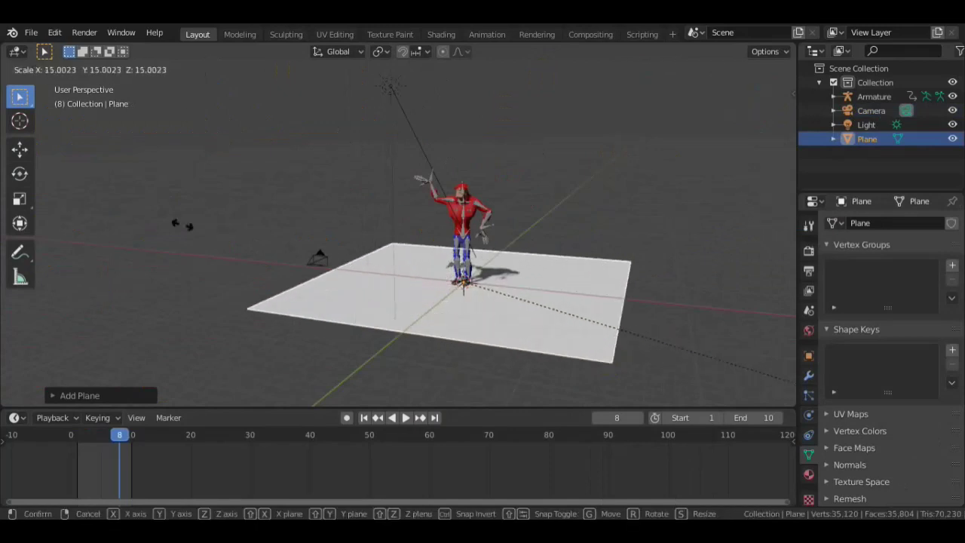
{"action": "left_click", "coordinate": [735, 141]}
{"action": "mouse_move", "coordinate": [709, 176]}
{"action": "middle_mouse_down"}
{"action": "mouse_move", "coordinate": [620, 203]}
{"action": "mouse_move", "coordinate": [646, 191]}
{"action": "mouse_move", "coordinate": [534, 267]}
{"action": "mouse_move", "coordinate": [524, 316]}
{"action": "mouse_move", "coordinate": [525, 263]}
{"action": "mouse_move", "coordinate": [478, 201]}
{"action": "mouse_move", "coordinate": [459, 233]}
{"action": "mouse_move", "coordinate": [644, 232]}
{"action": "mouse_move", "coordinate": [427, 227]}
{"action": "middle_mouse_up"}
{"action": "mouse_move", "coordinate": [585, 239]}
{"action": "middle_mouse_down"}
{"action": "mouse_move", "coordinate": [482, 200]}
{"action": "mouse_move", "coordinate": [545, 216]}
{"action": "mouse_move", "coordinate": [412, 175]}
{"action": "mouse_move", "coordinate": [538, 204]}
{"action": "mouse_move", "coordinate": [526, 204]}
{"action": "middle_mouse_up"}
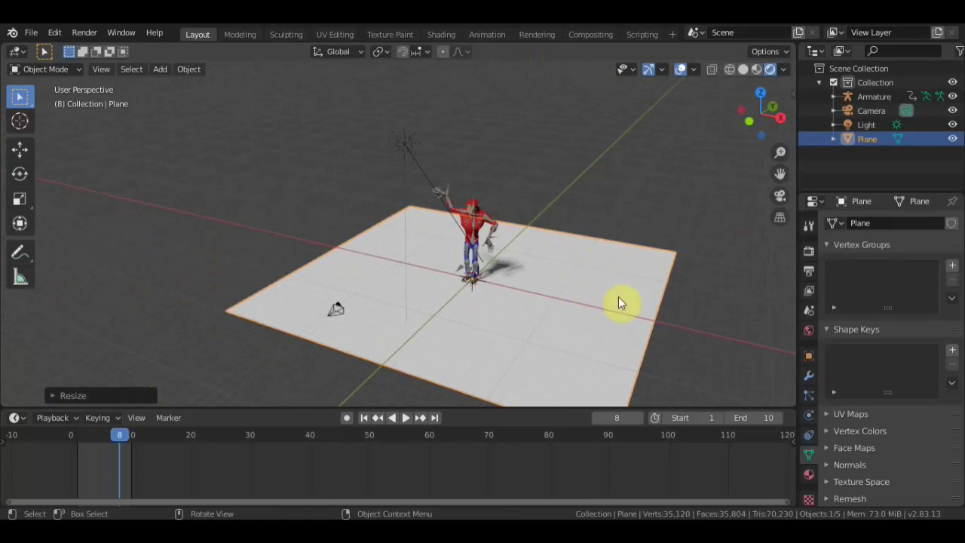
{"action": "scroll", "coordinate": [617, 298], "scroll_direction": "up", "scroll_amount": 2}
{"action": "middle_click_drag", "start_coordinate": [614, 301], "coordinate": [565, 211], "text": "shift"}
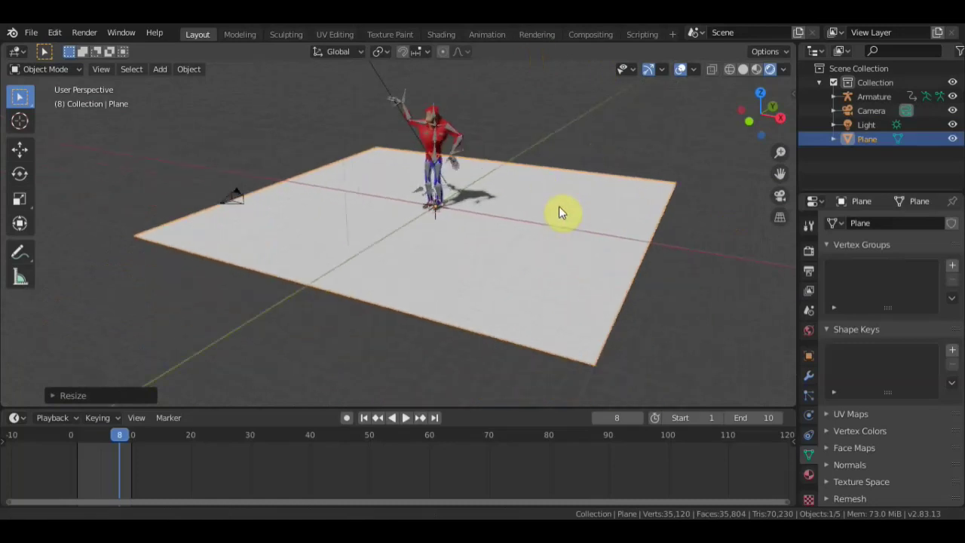
Step: Create a new material for the plane with a bright green base colour
{"action": "left_click", "coordinate": [808, 475]}
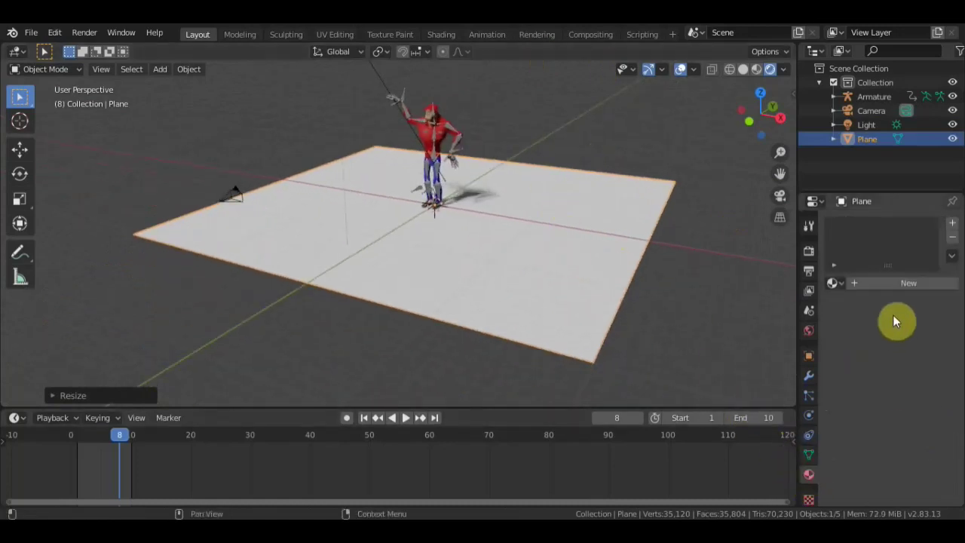
{"action": "left_click", "coordinate": [907, 283]}
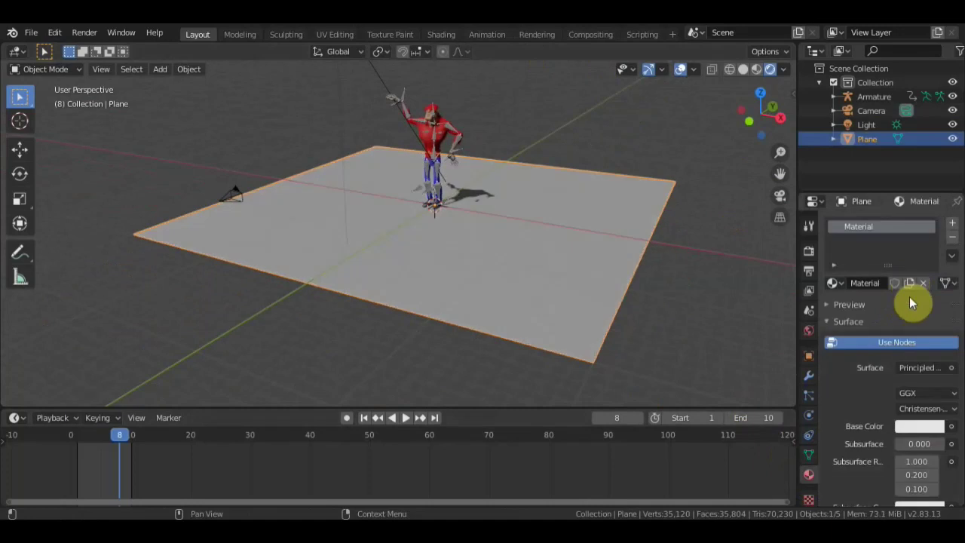
{"action": "left_click", "coordinate": [922, 431]}
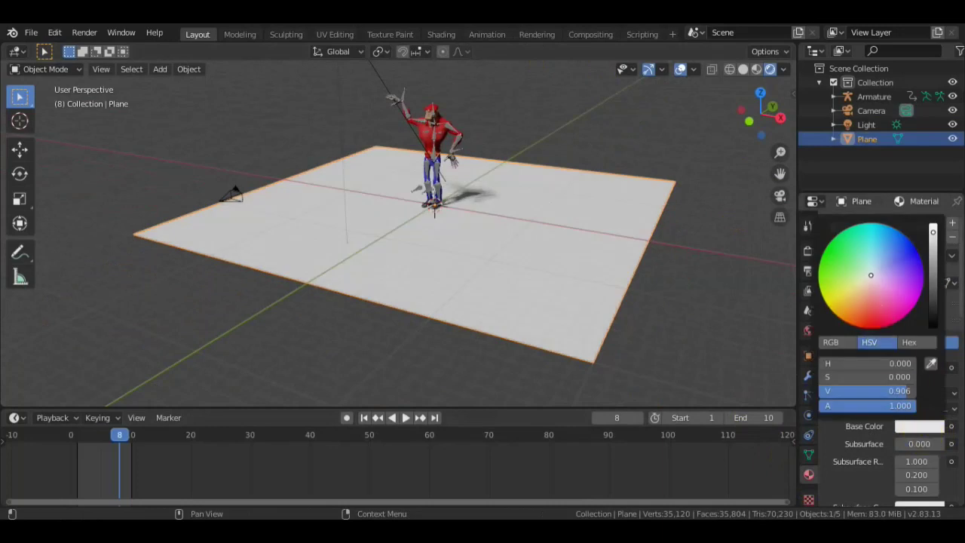
{"action": "left_click", "coordinate": [873, 318]}
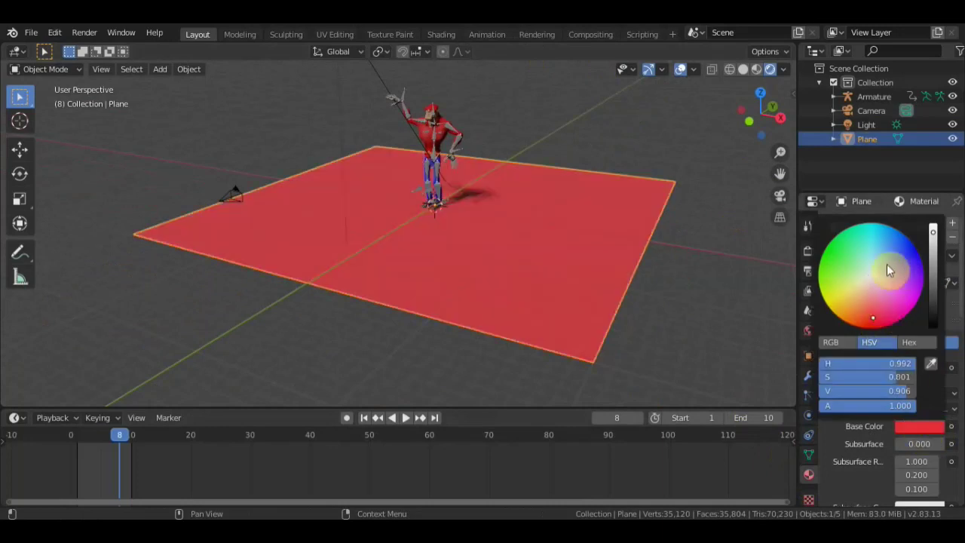
{"action": "left_click", "coordinate": [841, 265]}
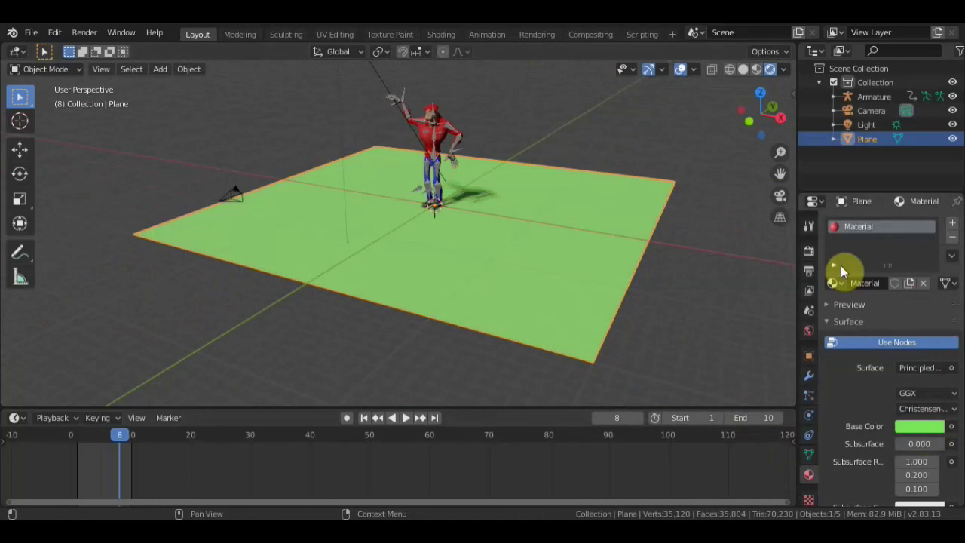
{"action": "scroll", "coordinate": [726, 216], "scroll_direction": "down", "scroll_amount": 2}
{"action": "scroll", "coordinate": [720, 218], "scroll_direction": "up", "scroll_amount": 1}
{"action": "middle_click_drag", "start_coordinate": [716, 216], "coordinate": [697, 232]}
Step: Play the animation through the camera view, then rewind to frame 1
{"action": "key", "text": "KP_0"}
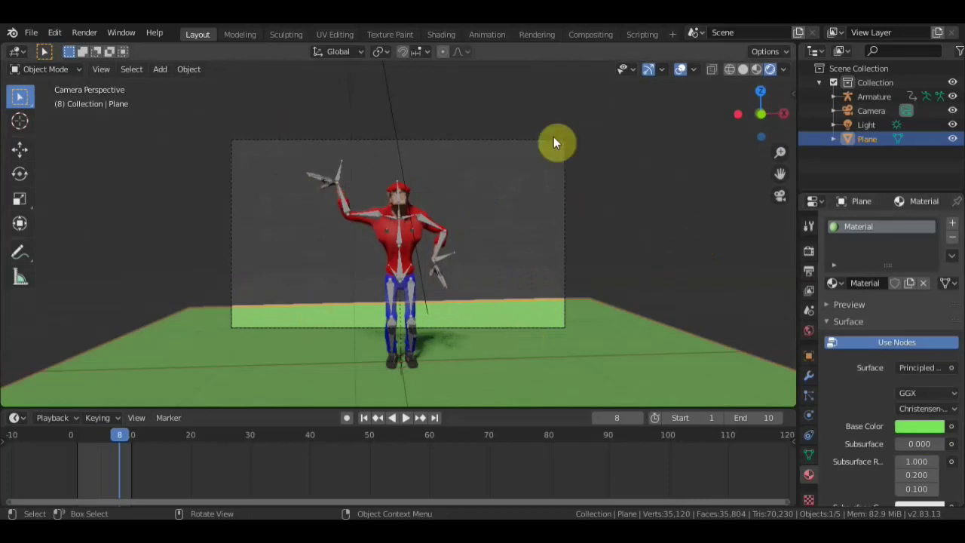
{"action": "key", "text": "space"}
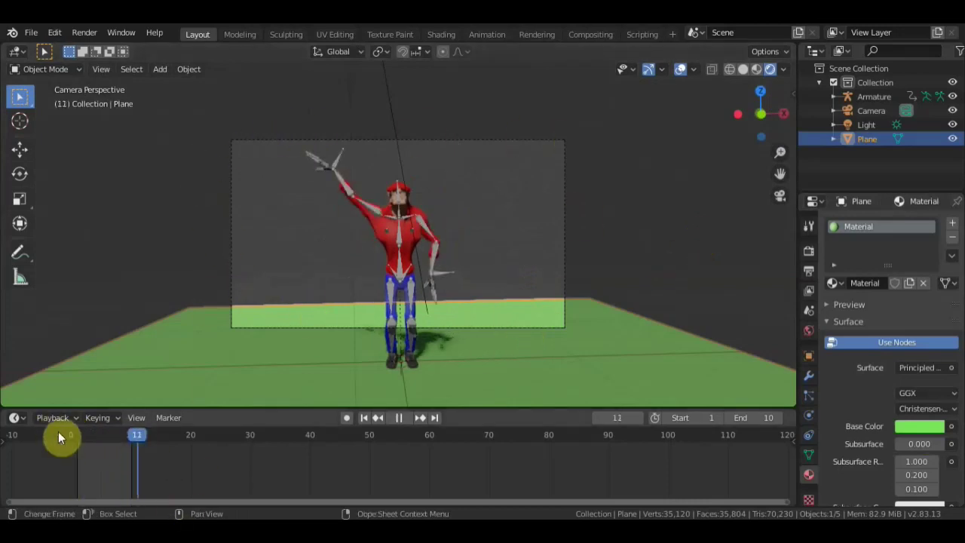
{"action": "left_click_drag", "start_coordinate": [89, 436], "coordinate": [78, 436]}
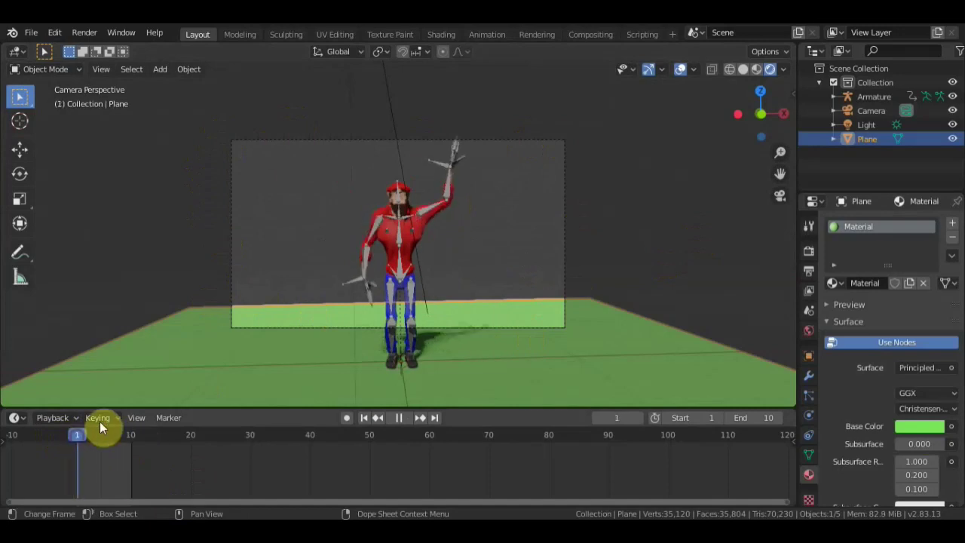
{"action": "key", "text": "space"}
{"action": "middle_click_drag", "start_coordinate": [577, 306], "coordinate": [652, 297]}
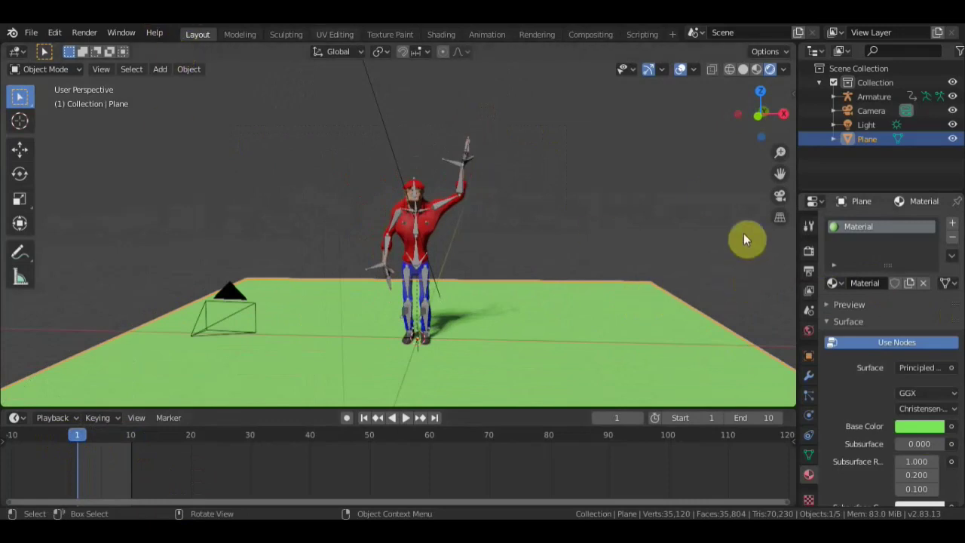
{"action": "left_click", "coordinate": [809, 272]}
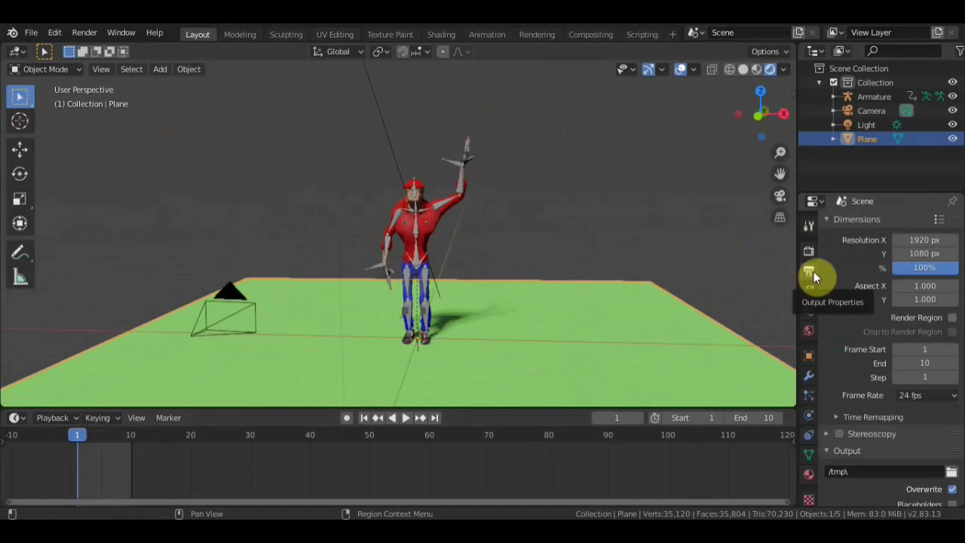
Step: Set the render output folder to the Desktop
{"action": "scroll", "coordinate": [883, 469], "scroll_direction": "down", "scroll_amount": 3}
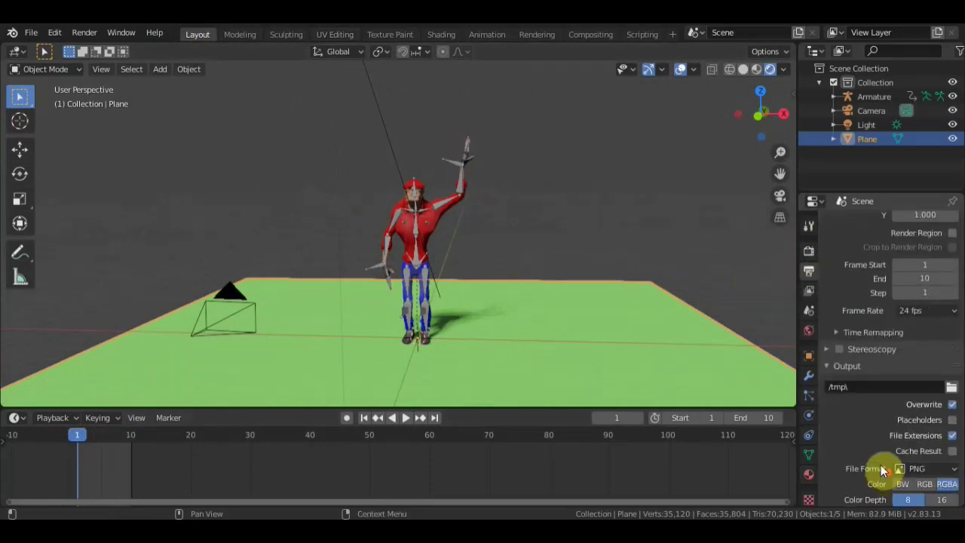
{"action": "left_click", "coordinate": [952, 389]}
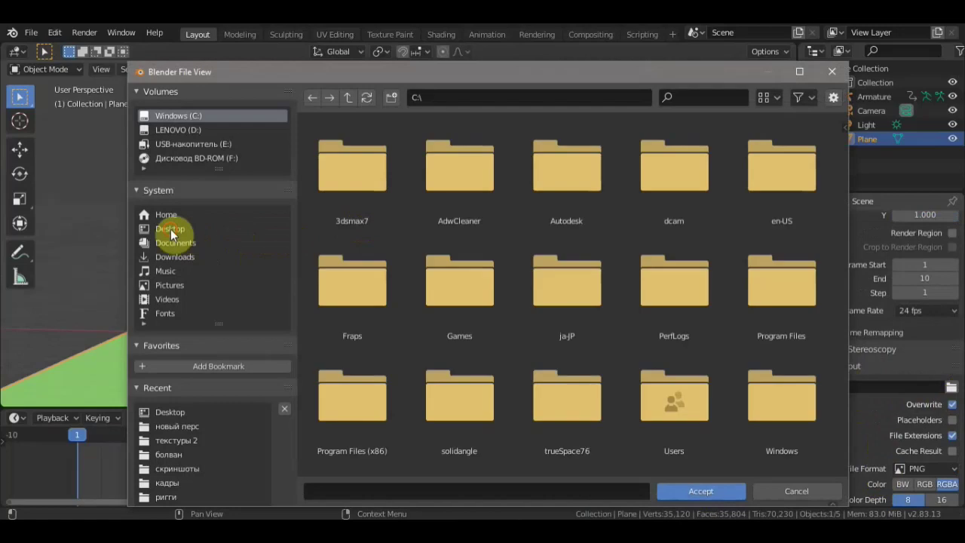
{"action": "left_click", "coordinate": [172, 234]}
{"action": "left_click", "coordinate": [716, 492]}
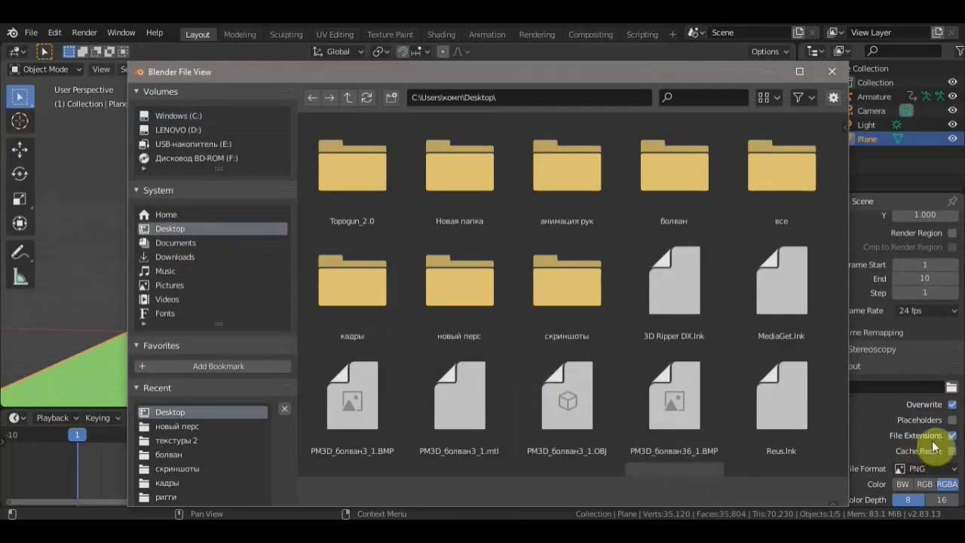
Step: Set the output file format to JPEG
{"action": "scroll", "coordinate": [913, 437], "scroll_direction": "down", "scroll_amount": 2}
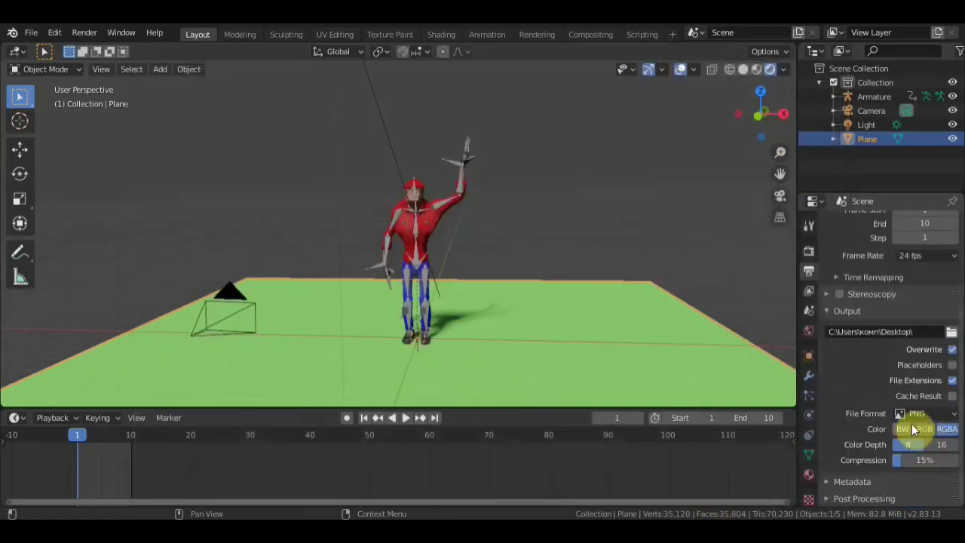
{"action": "left_click", "coordinate": [935, 414]}
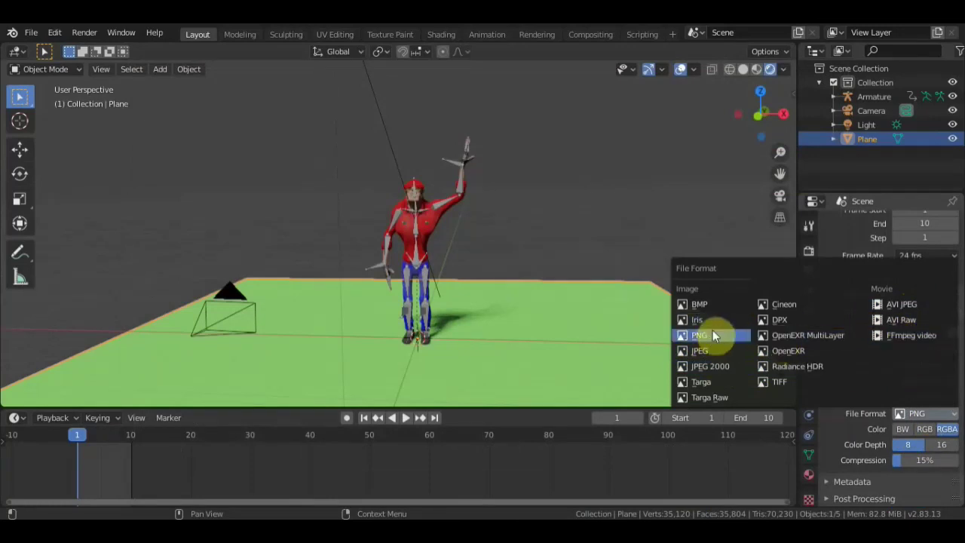
{"action": "left_click", "coordinate": [711, 350]}
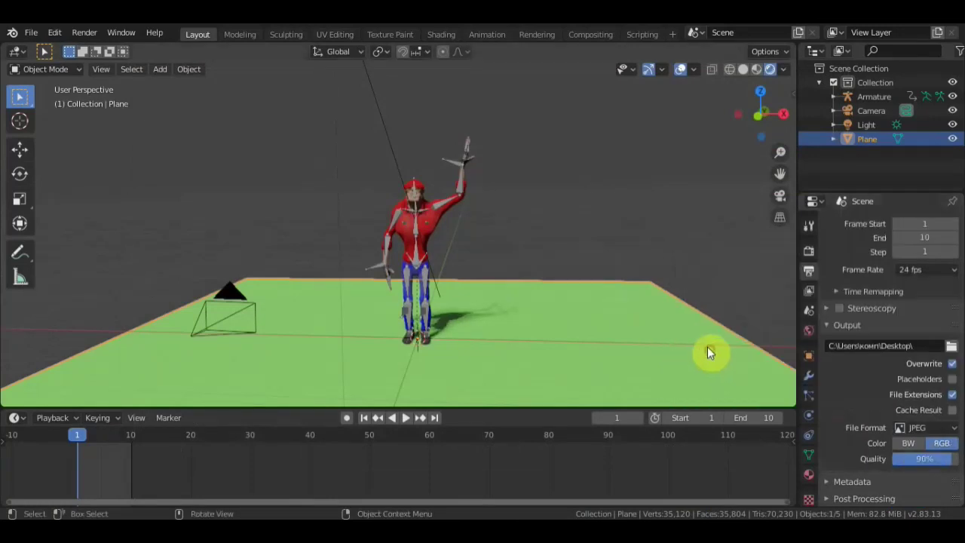
{"action": "left_click", "coordinate": [86, 34]}
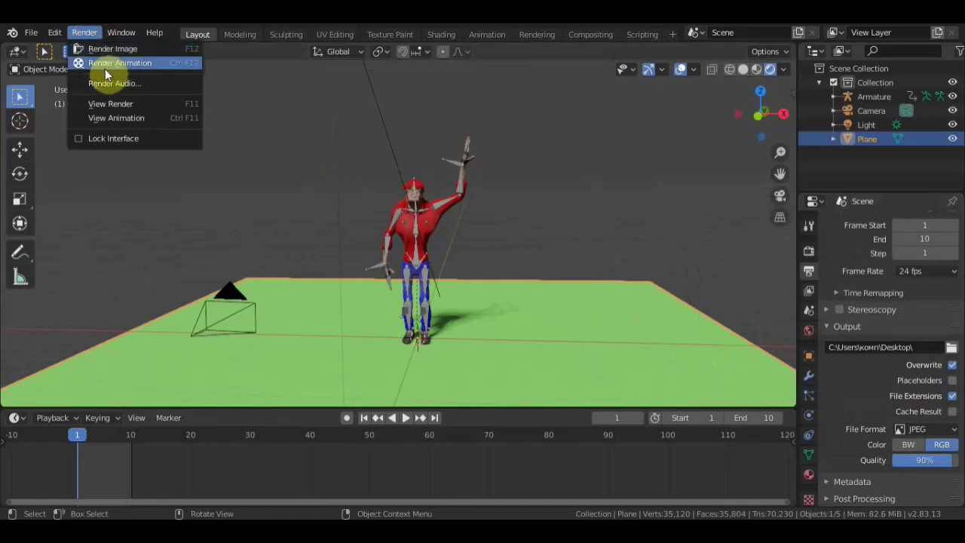
Step: Render the scene and zoom into the result showing the character on the green floor
{"action": "left_click", "coordinate": [114, 49]}
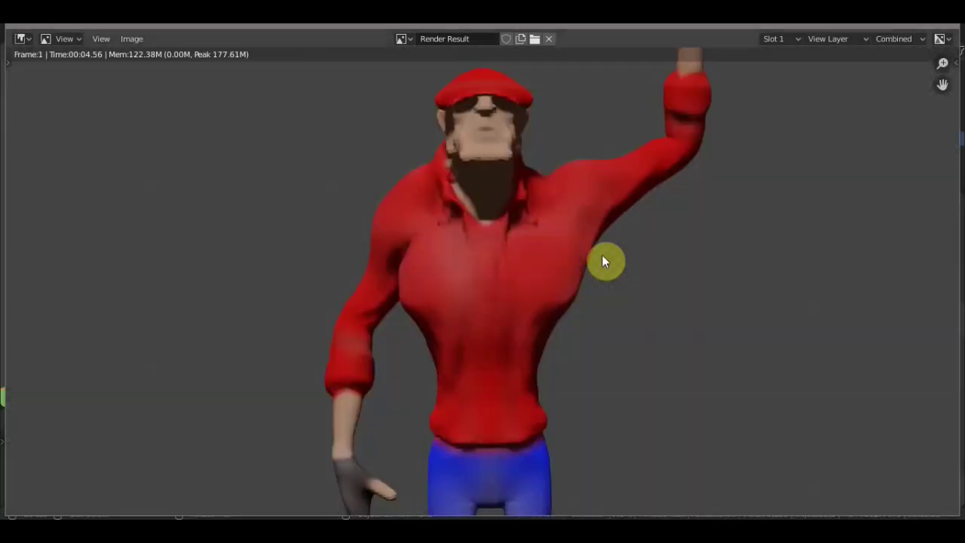
{"action": "scroll", "coordinate": [703, 271], "scroll_direction": "down", "scroll_amount": 1}
{"action": "scroll", "coordinate": [706, 276], "scroll_direction": "down", "scroll_amount": 1}
{"action": "scroll", "coordinate": [705, 273], "scroll_direction": "down", "scroll_amount": 3}
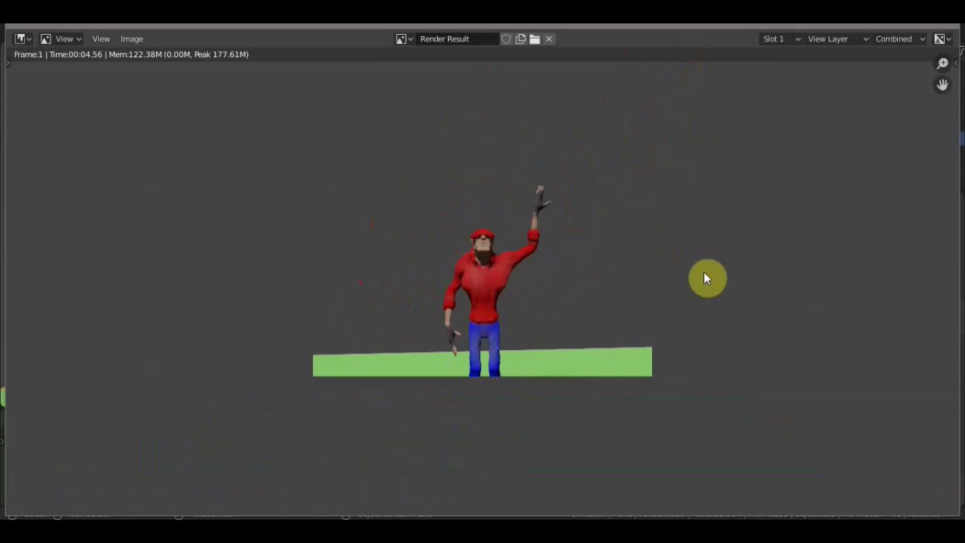
{"action": "scroll", "coordinate": [705, 277], "scroll_direction": "up", "scroll_amount": 1}
{"action": "scroll", "coordinate": [705, 277], "scroll_direction": "up", "scroll_amount": 1}
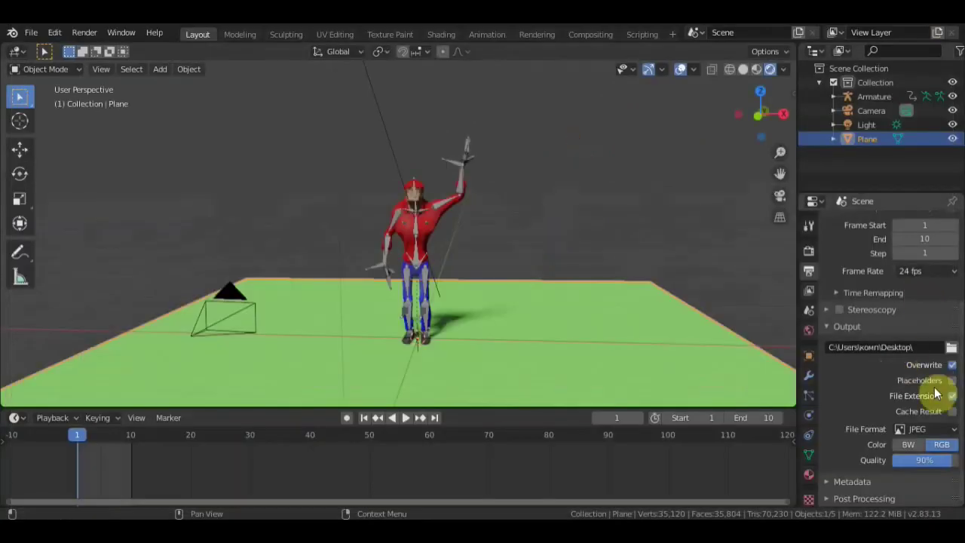
Step: Switch the output file format to FFmpeg video and render the animation
{"action": "left_click", "coordinate": [927, 428]}
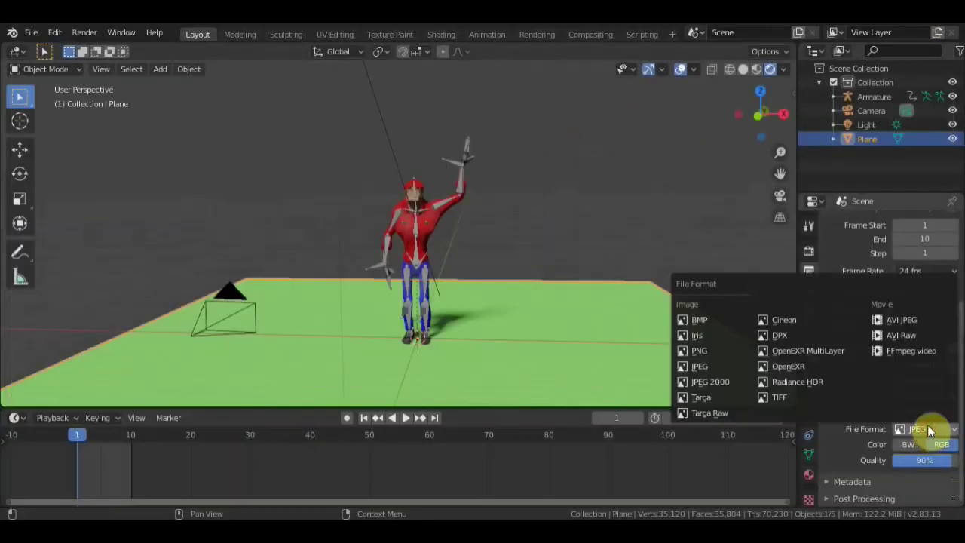
{"action": "left_click", "coordinate": [912, 352]}
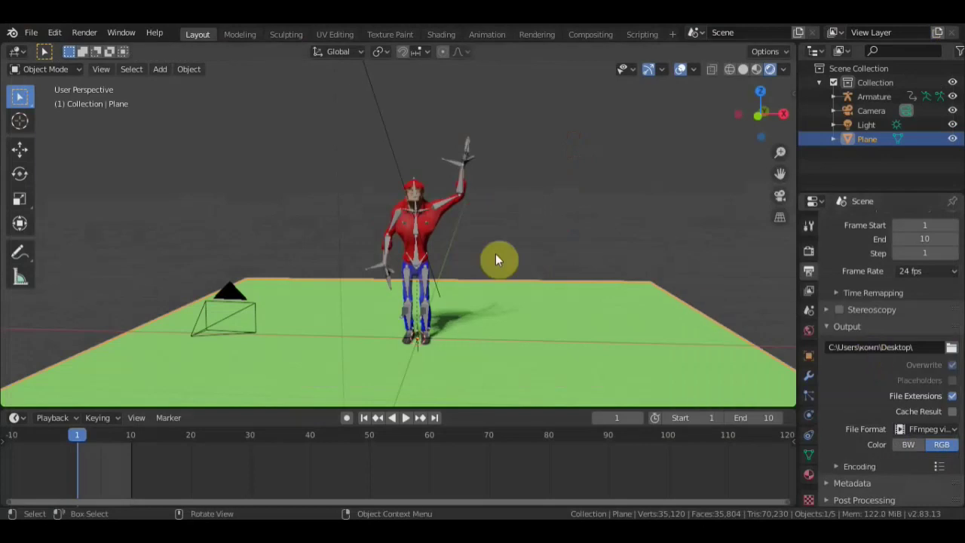
{"action": "left_click", "coordinate": [80, 35]}
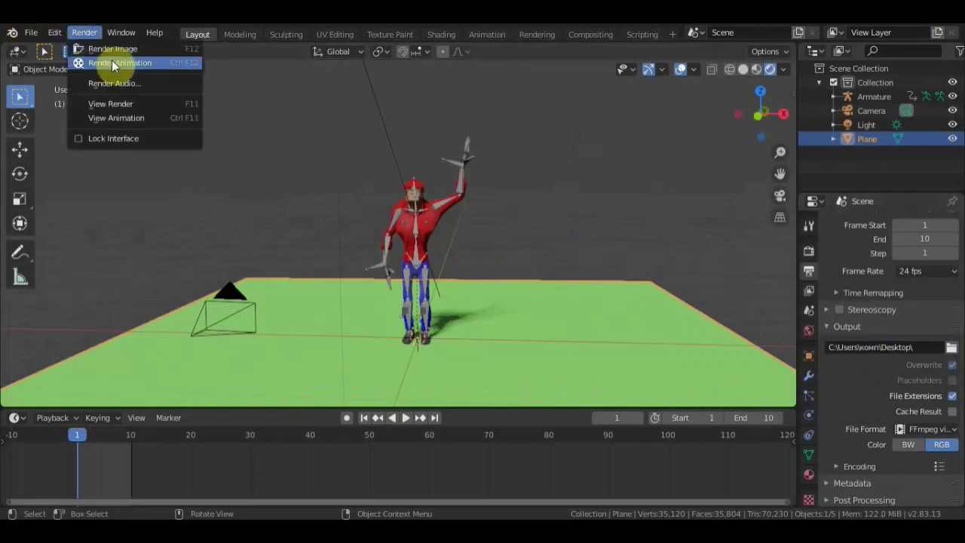
{"action": "left_click", "coordinate": [143, 64]}
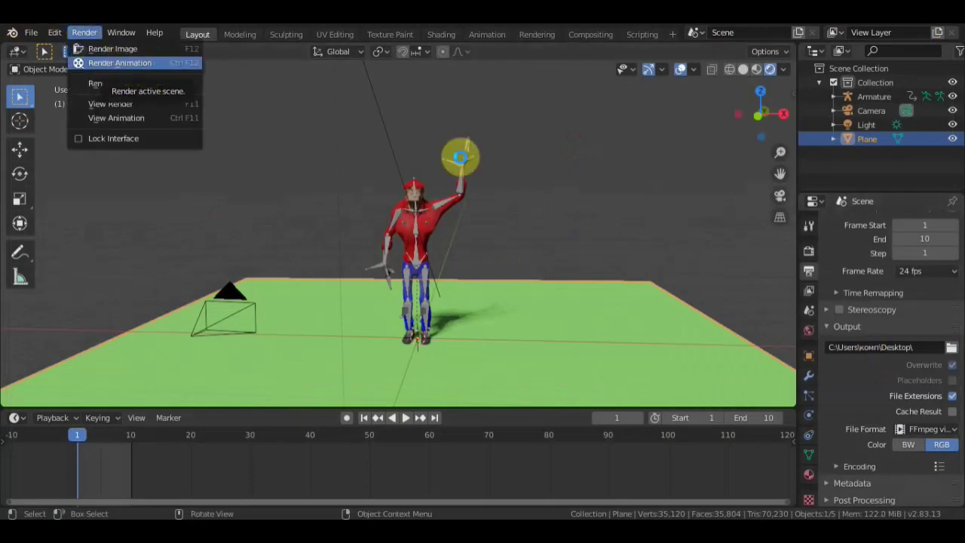